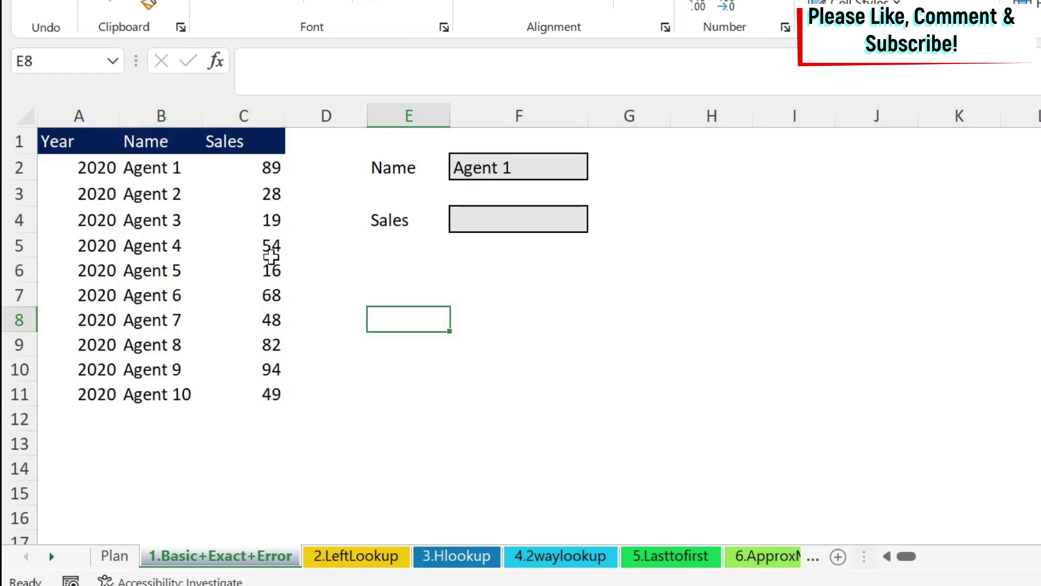
Enter =XLOOKUP(F2,B2:B11,C2:C11) in F4, returning Agent 1's sales of 89 as in C2
left_click(516, 215)
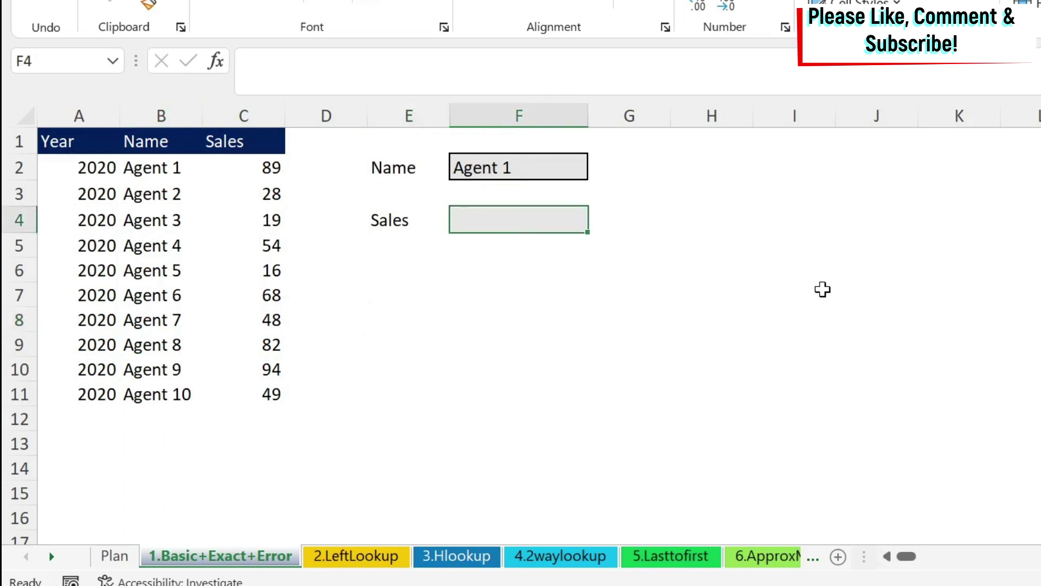
type("=x")
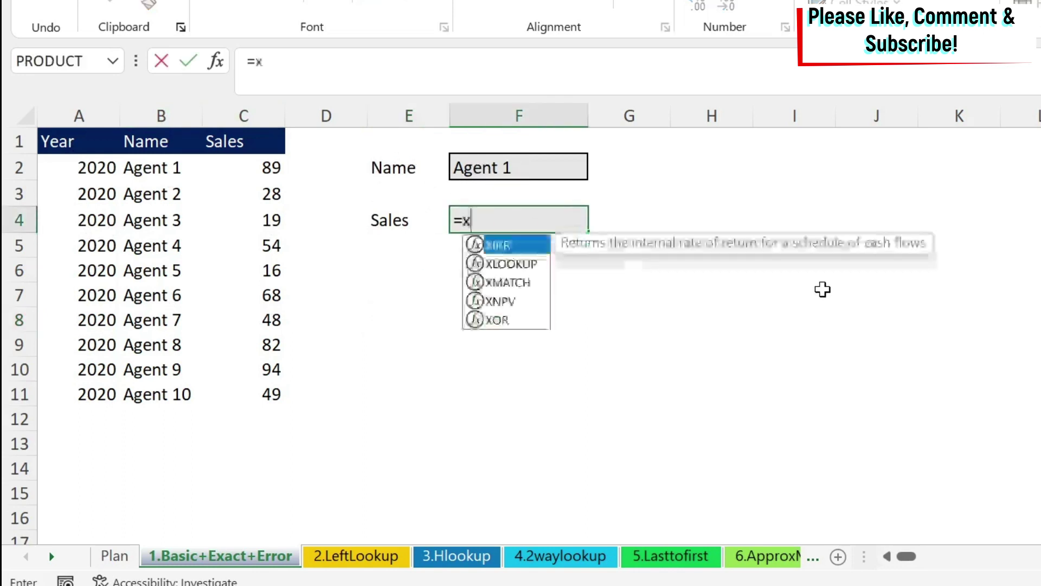
type("lookup")
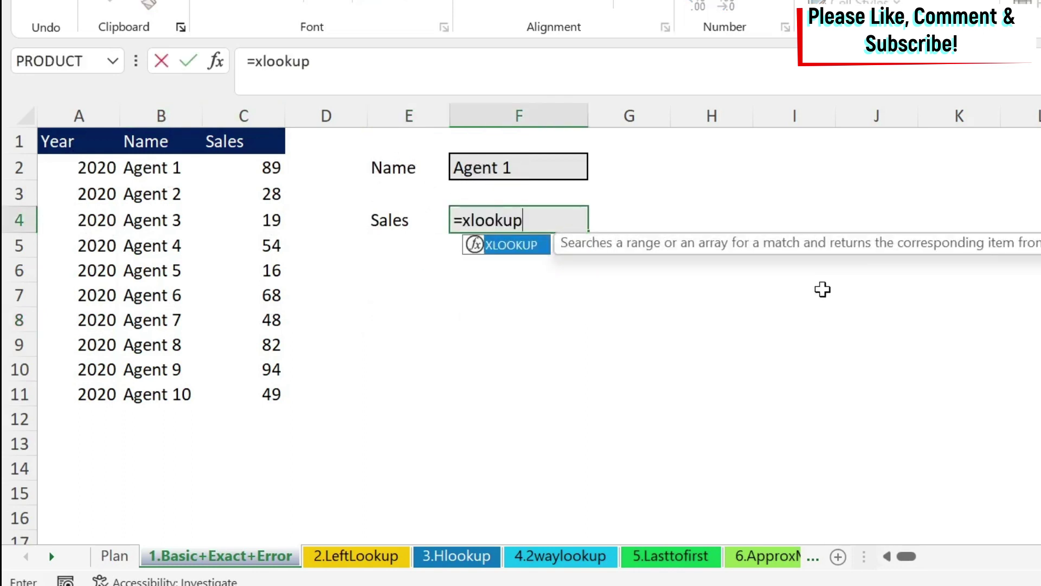
type("(")
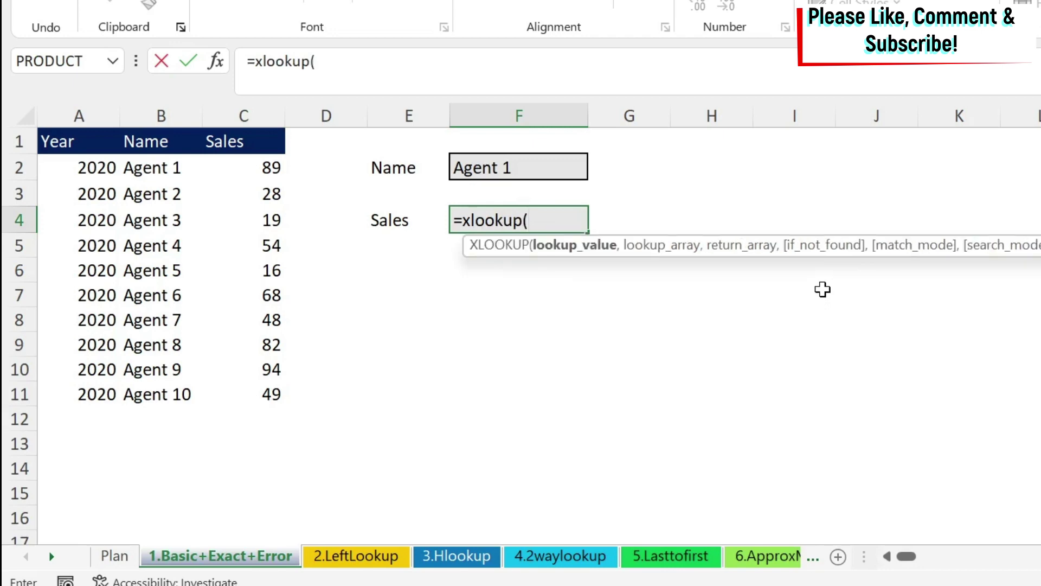
left_click(509, 166)
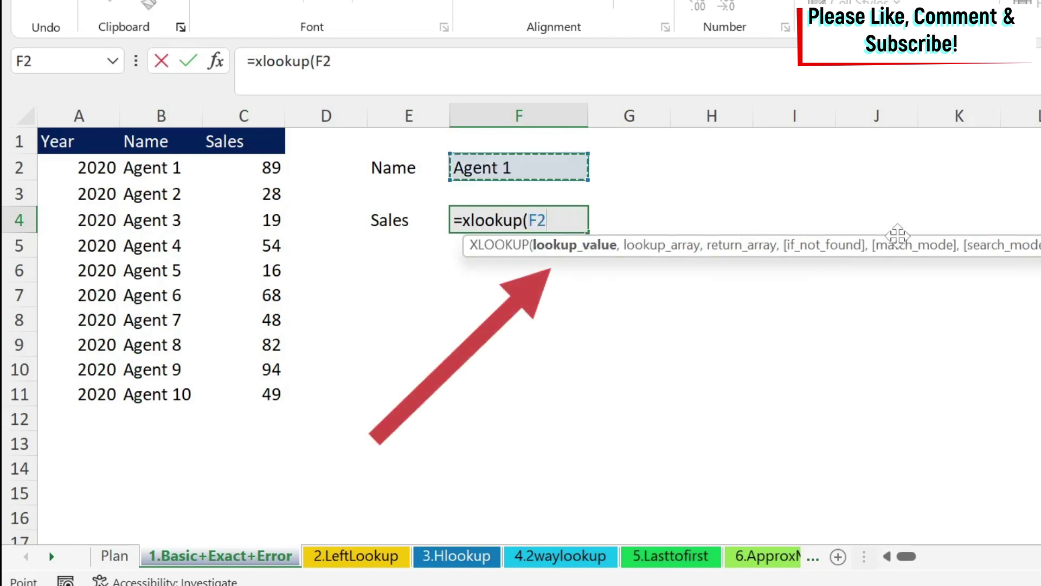
type(",")
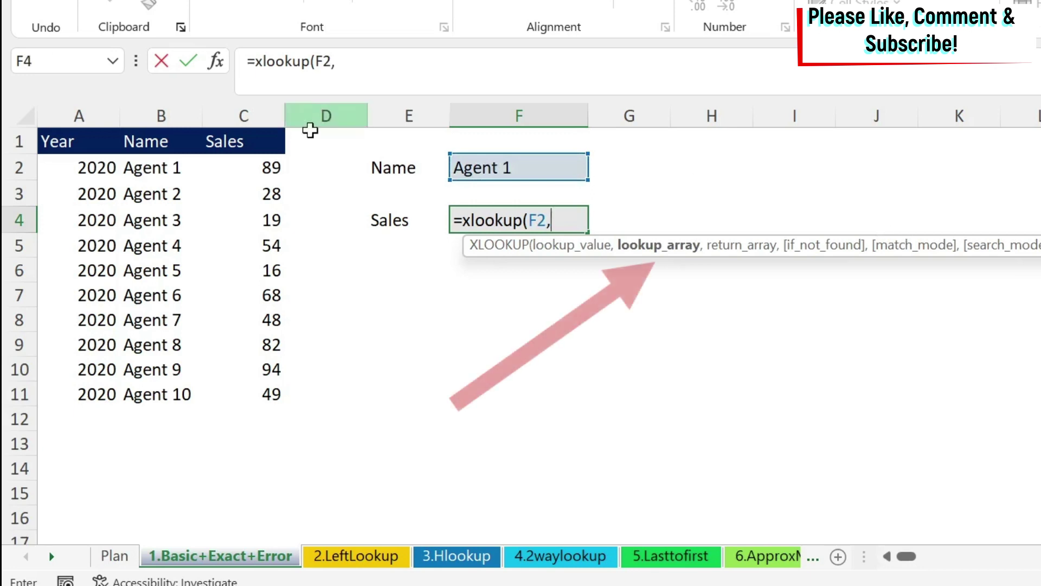
left_click_drag(159, 166, 146, 391)
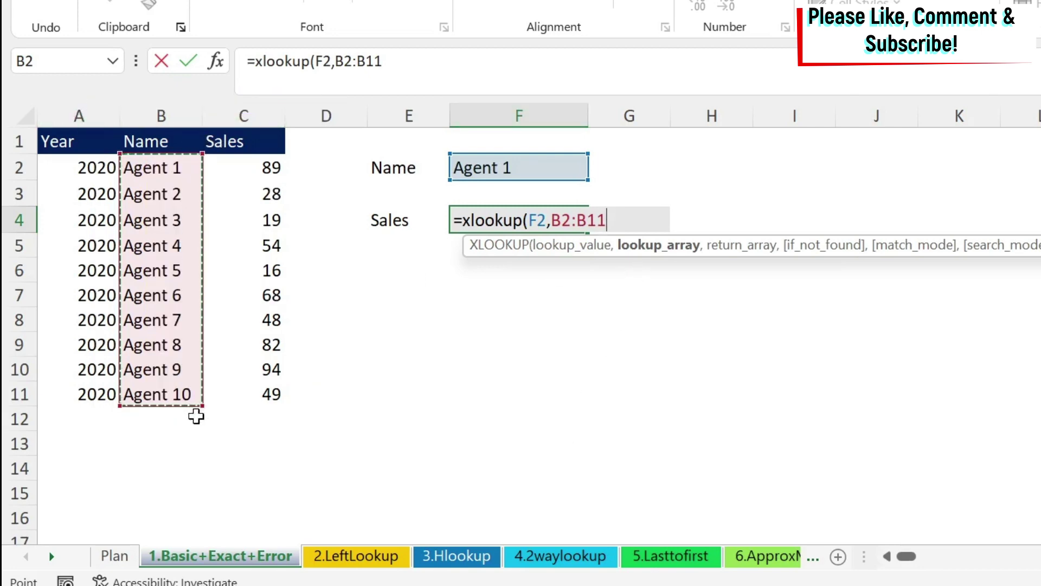
type(",")
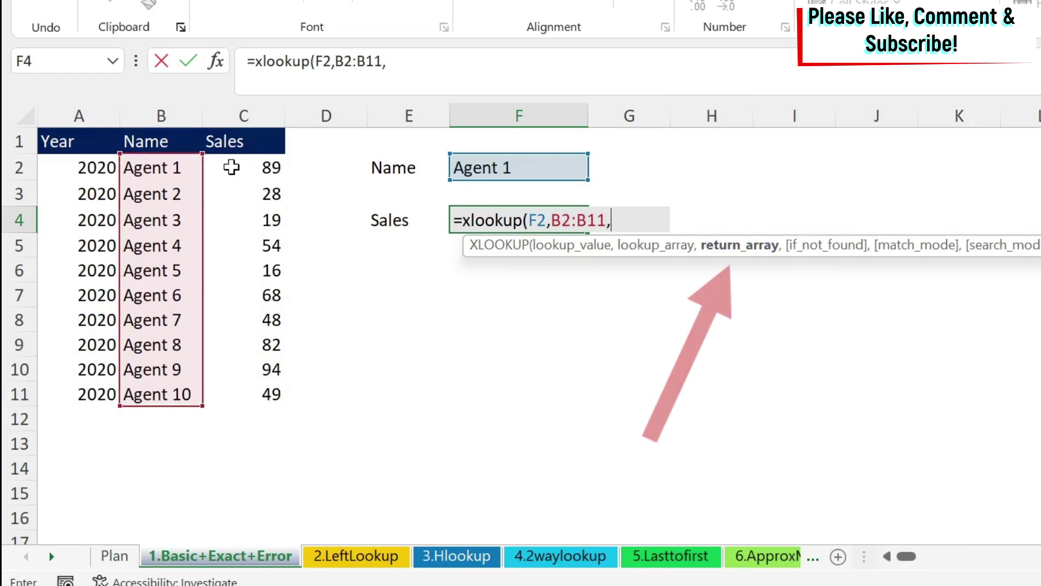
left_click_drag(256, 168, 261, 394)
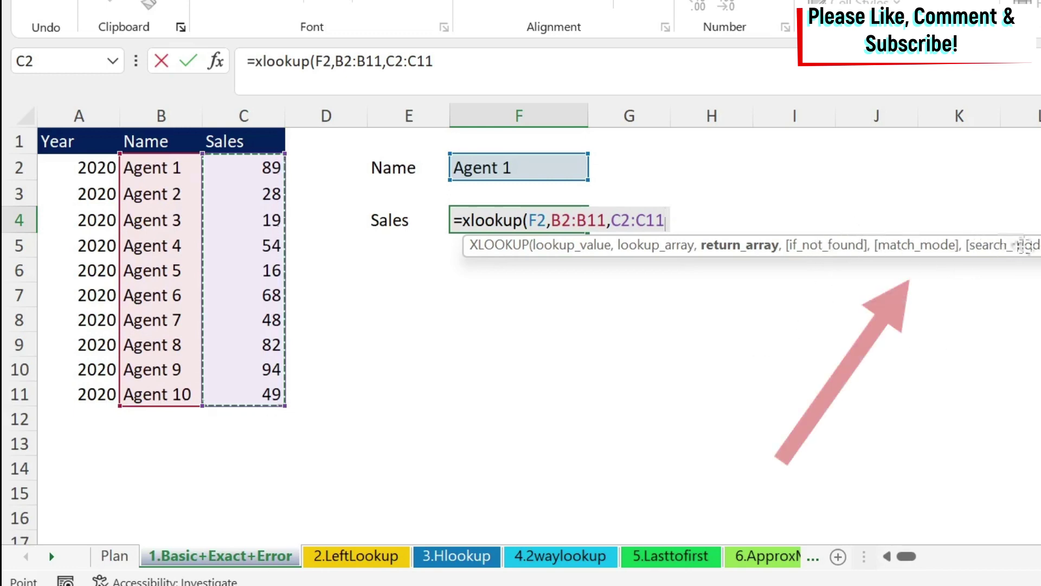
type(")")
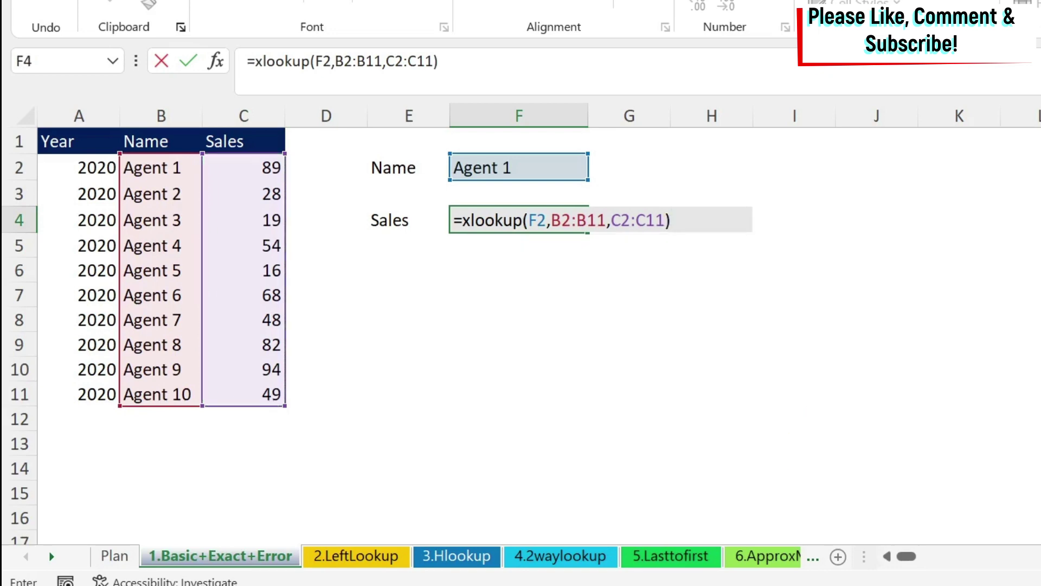
key("Return")
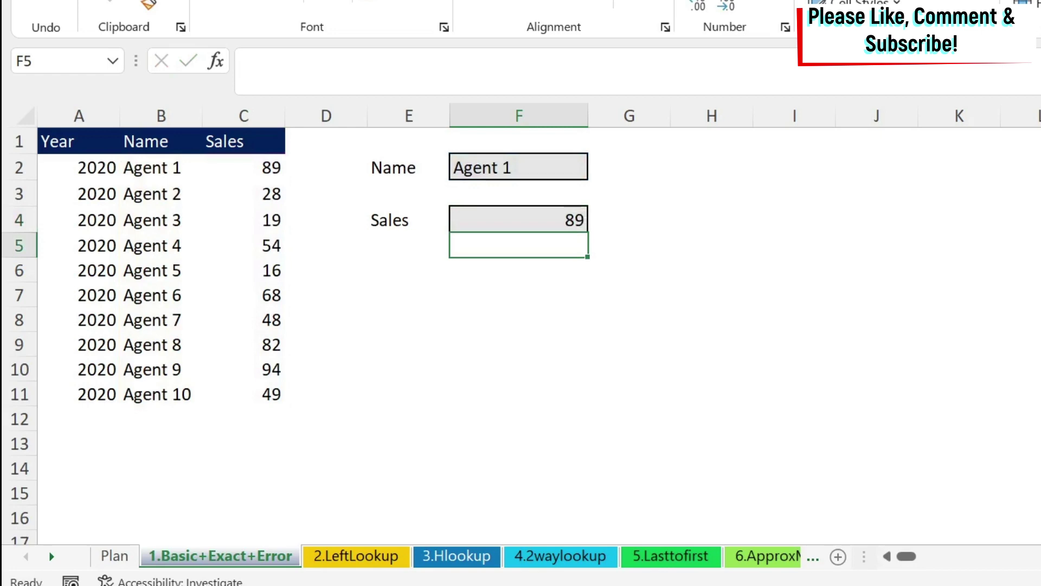
left_click(244, 172)
Choose Agent 11 from the F2 name dropdown
left_click(618, 292)
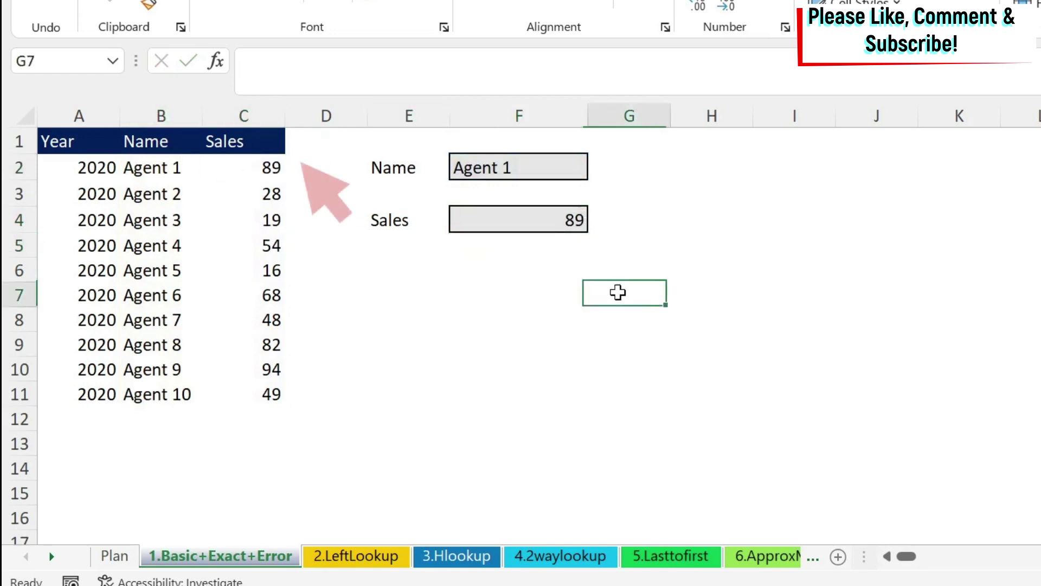
left_click(580, 168)
left_click(598, 169)
left_click_drag(593, 244, 590, 267)
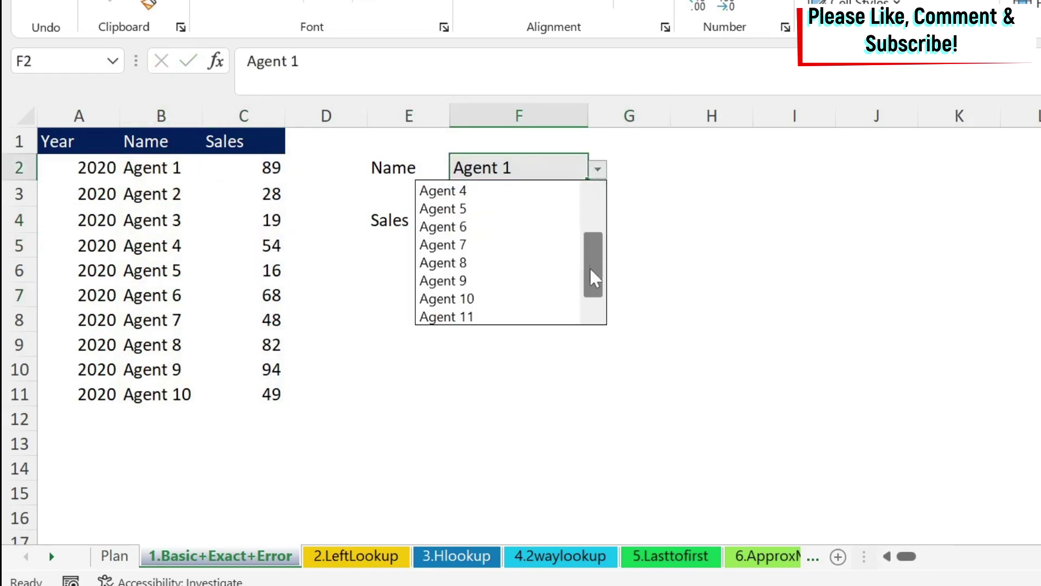
left_click(475, 320)
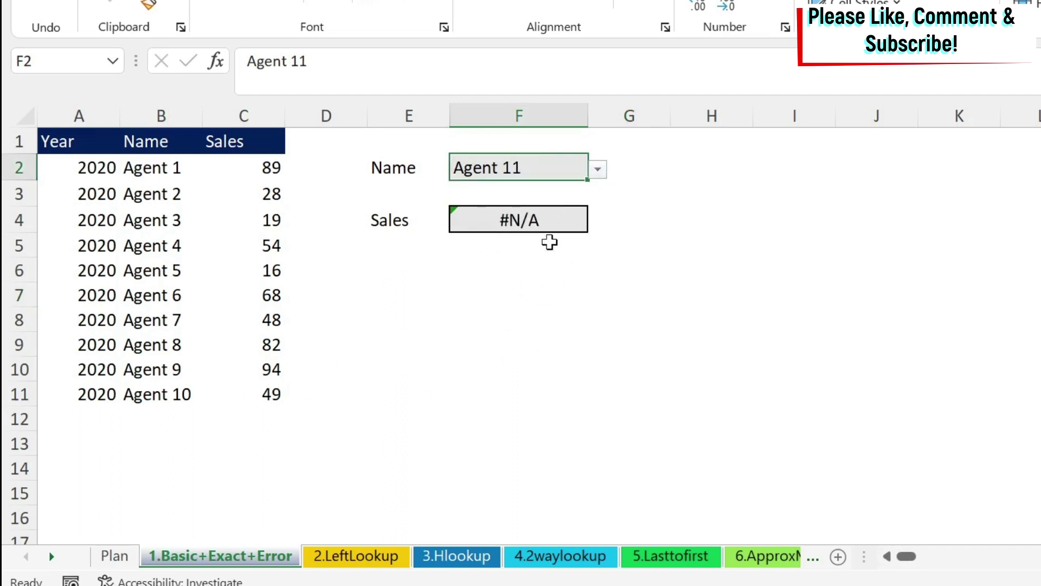
Add an "NA" fallback argument to the F4 XLOOKUP so the missing agent shows NA
left_click(541, 221)
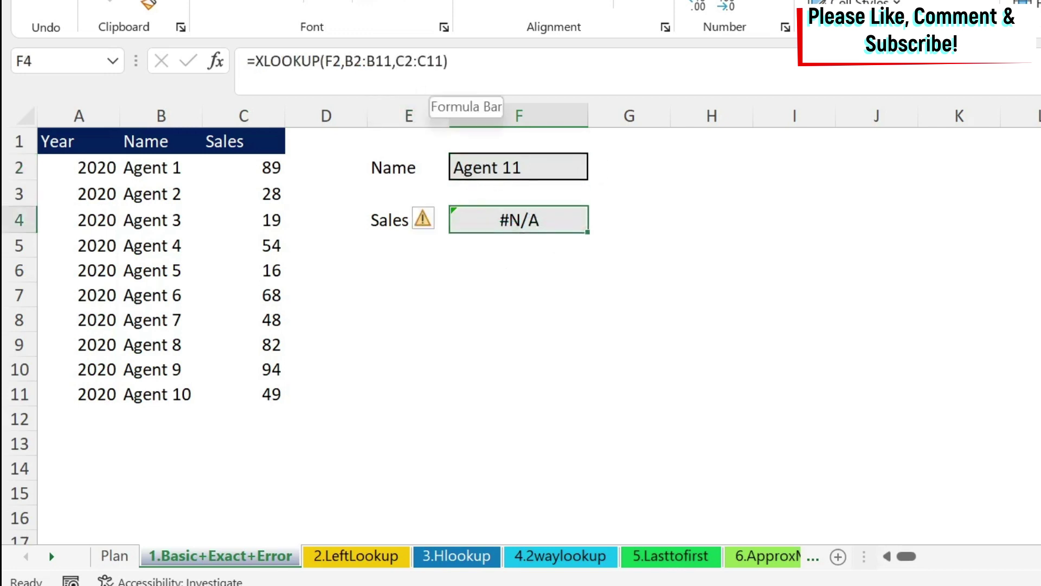
left_click(467, 81)
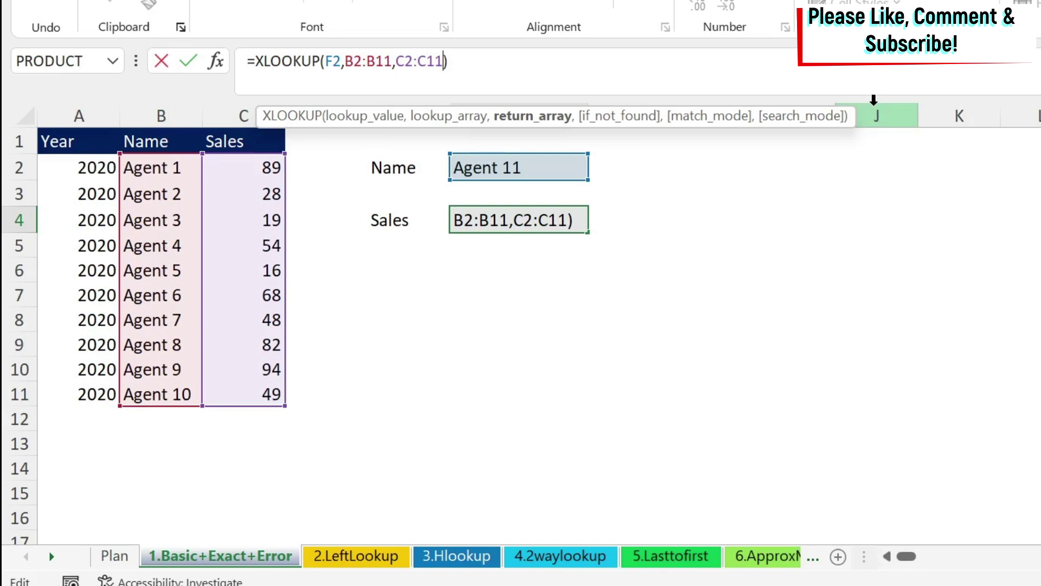
type(",")
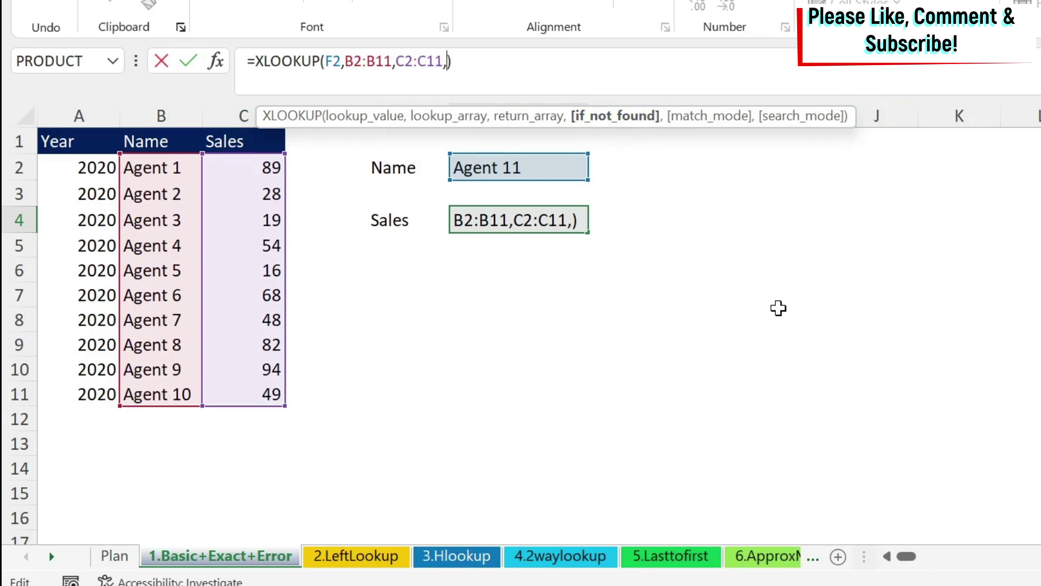
type("\"NA")
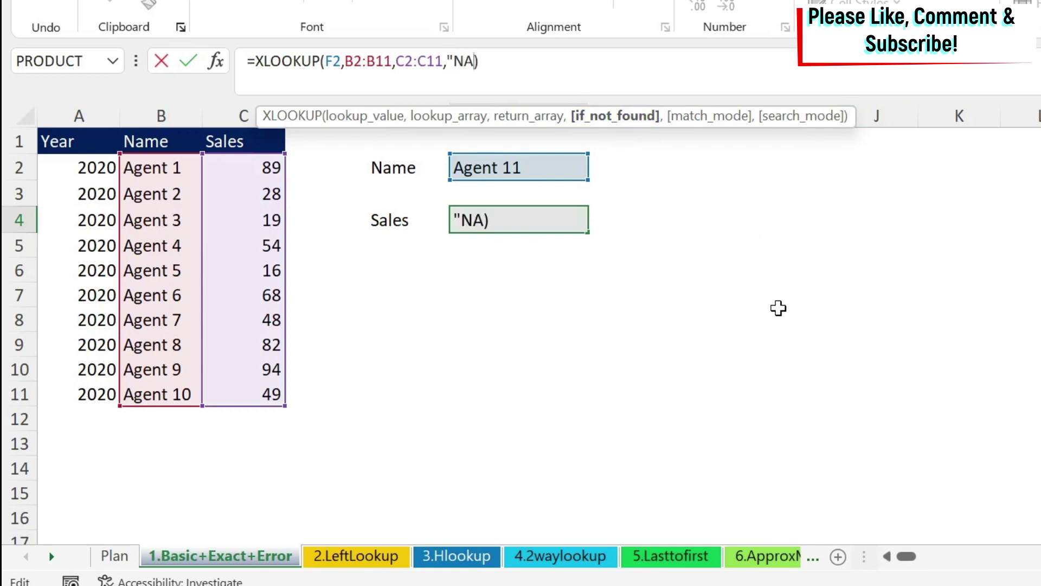
key("Return")
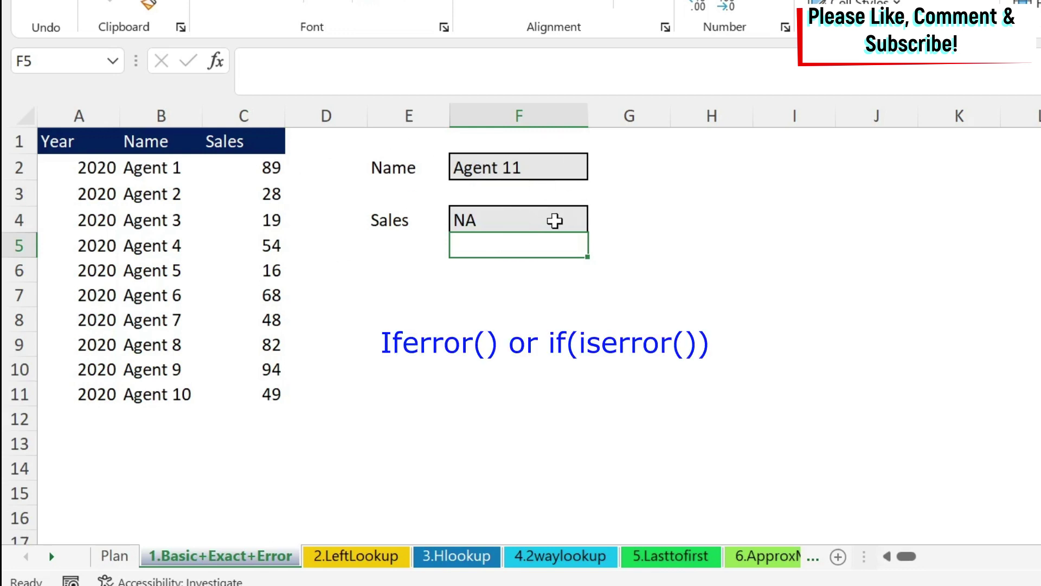
left_click(532, 218)
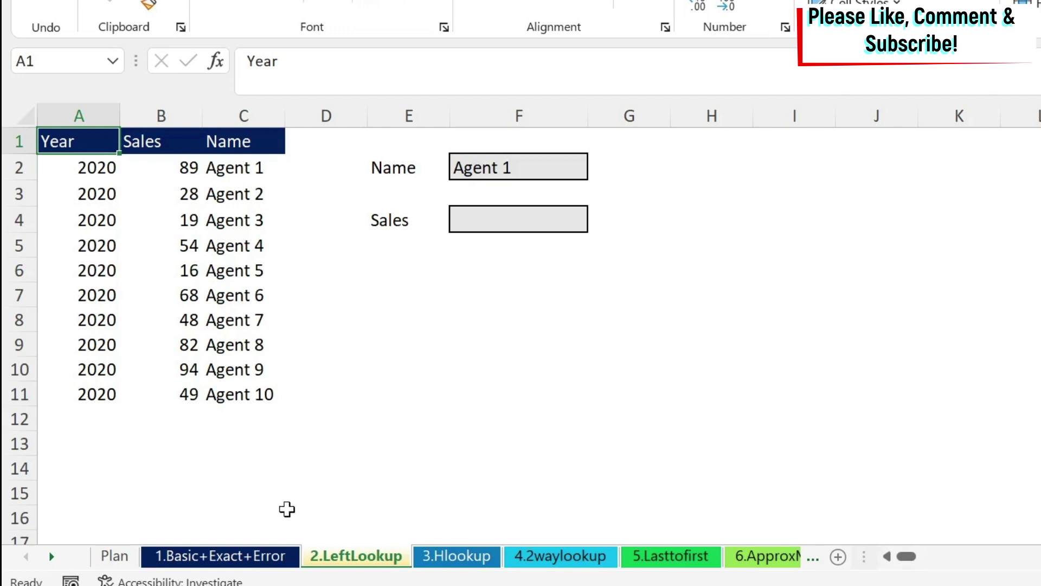
Highlight the Sales B2:B11 and Name C2:C11 columns on the 2.LeftLookup sheet
left_click_drag(167, 166, 162, 391)
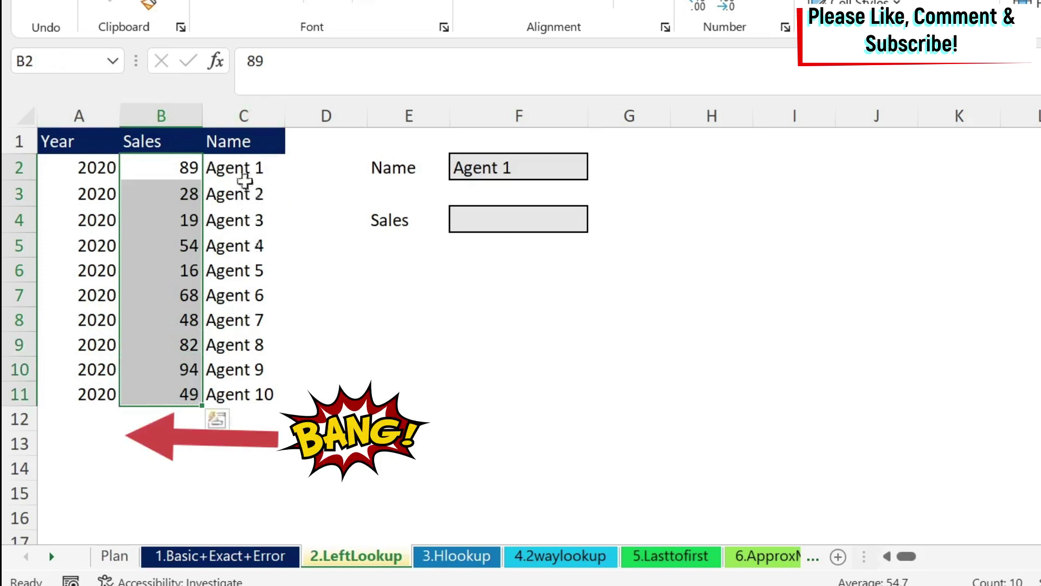
left_click_drag(252, 168, 239, 384)
left_click_drag(164, 167, 170, 391)
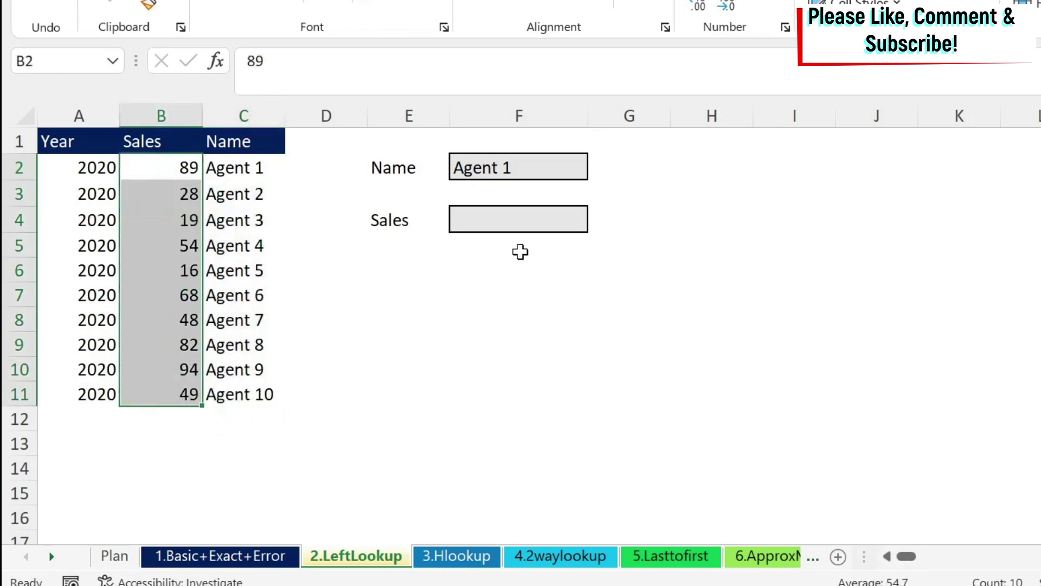
Enter =XLOOKUP(F2,C2:C11,B2:B11) in F4 to return Agent 1's sales of 89
left_click(506, 217)
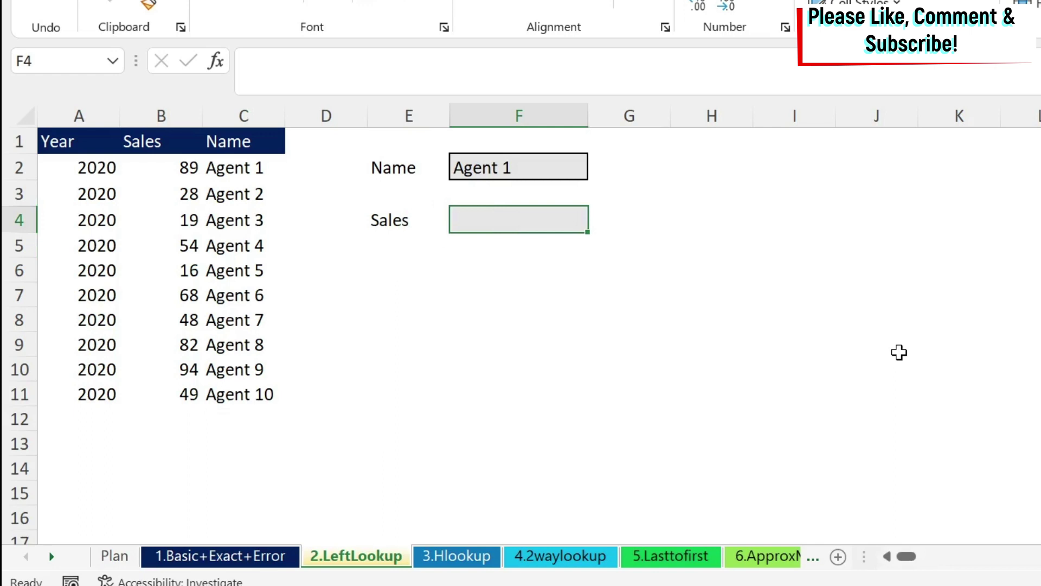
type("=xlo")
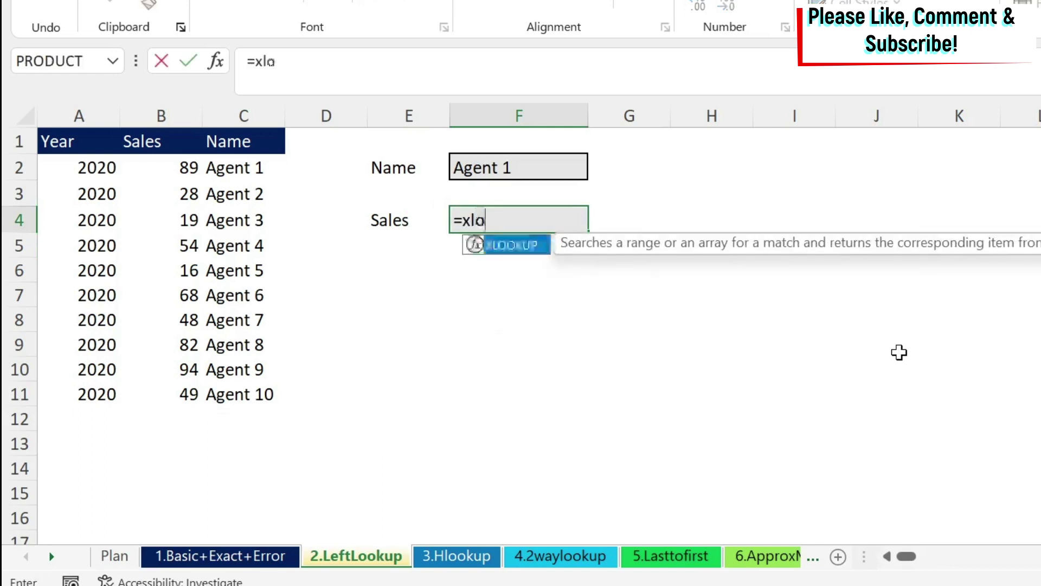
type("okup")
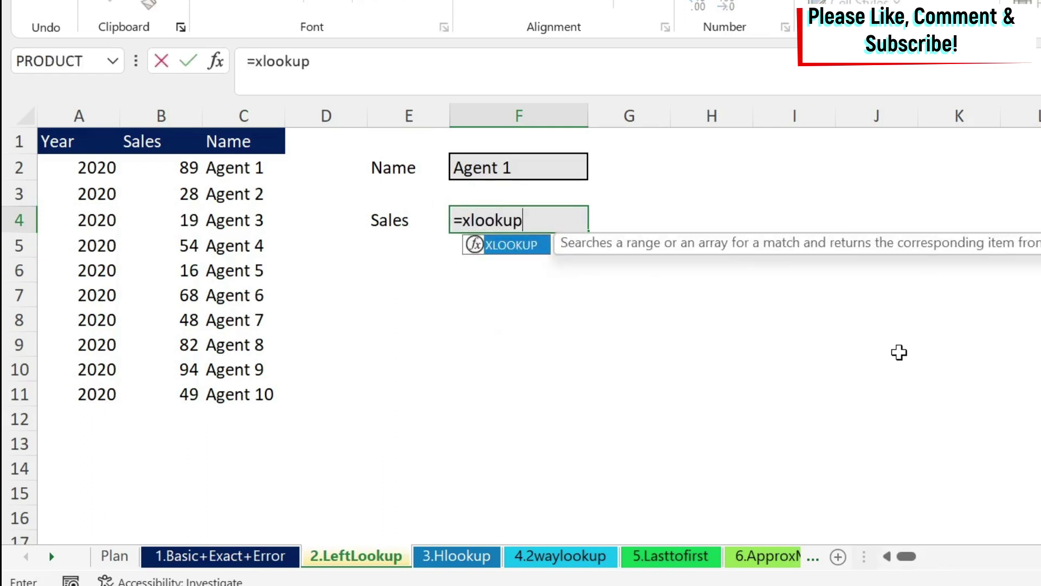
type("(")
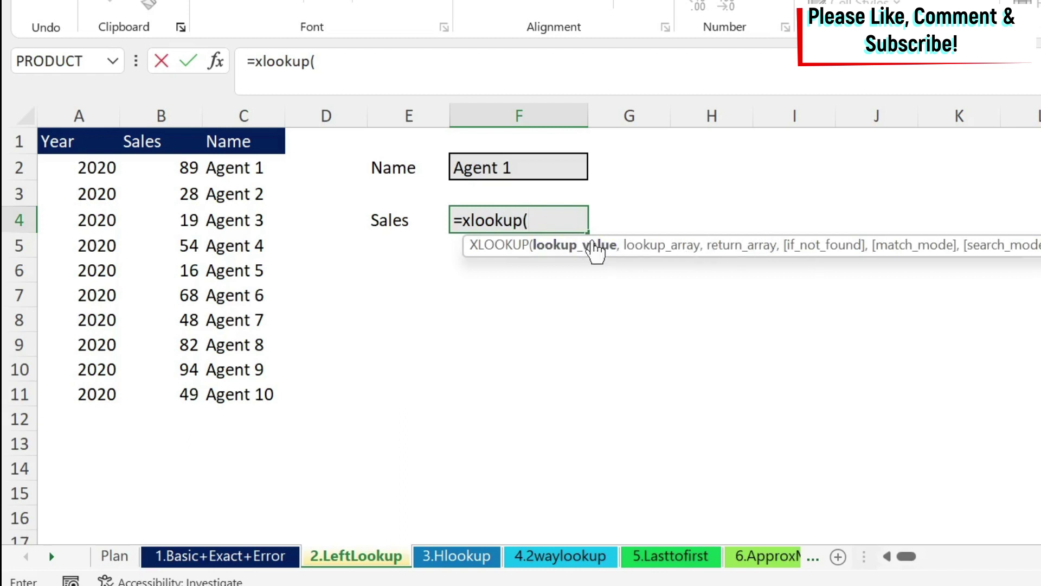
left_click(494, 169)
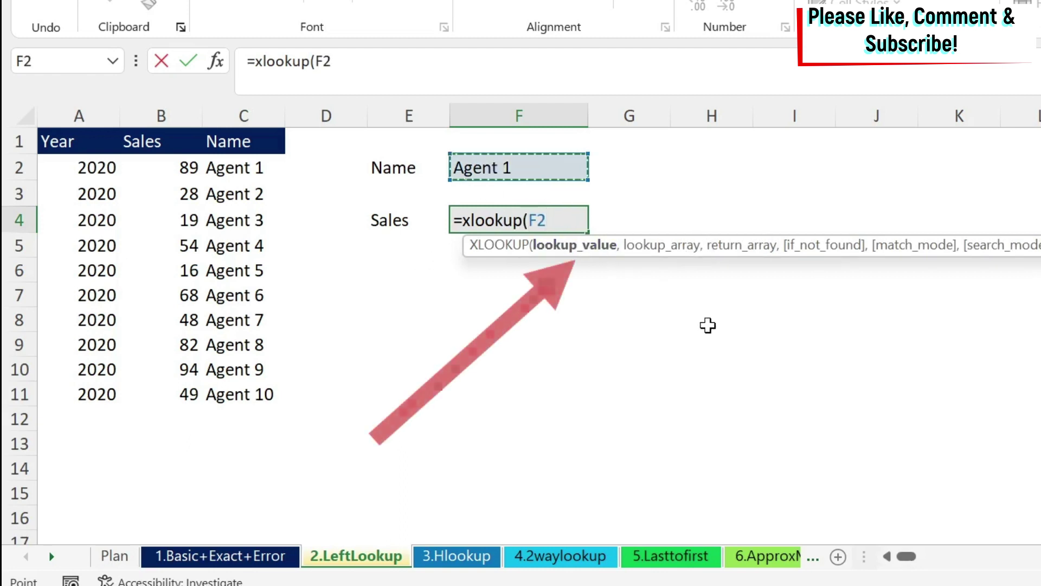
type(",")
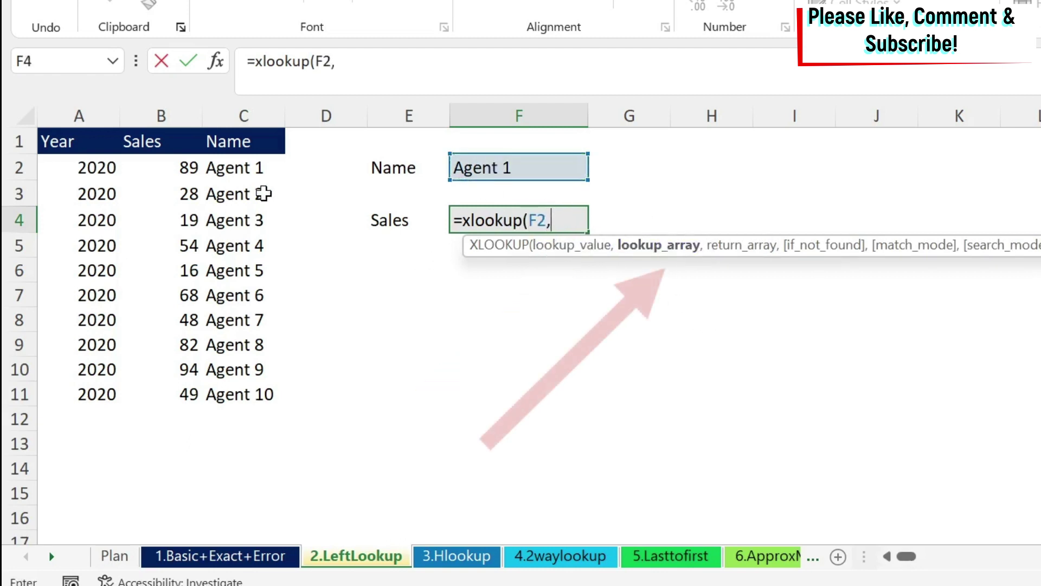
left_click_drag(235, 168, 239, 395)
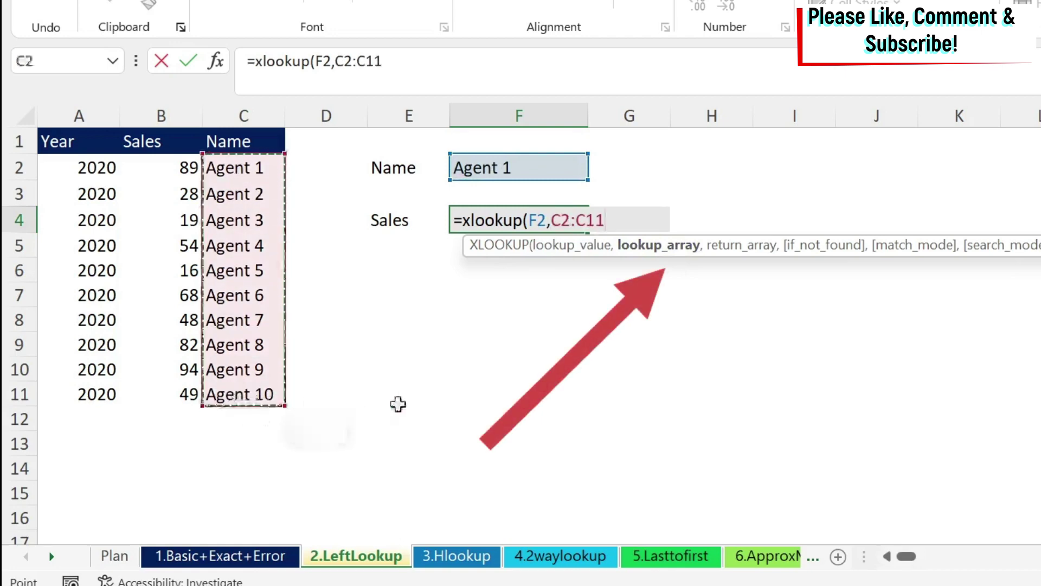
type(",")
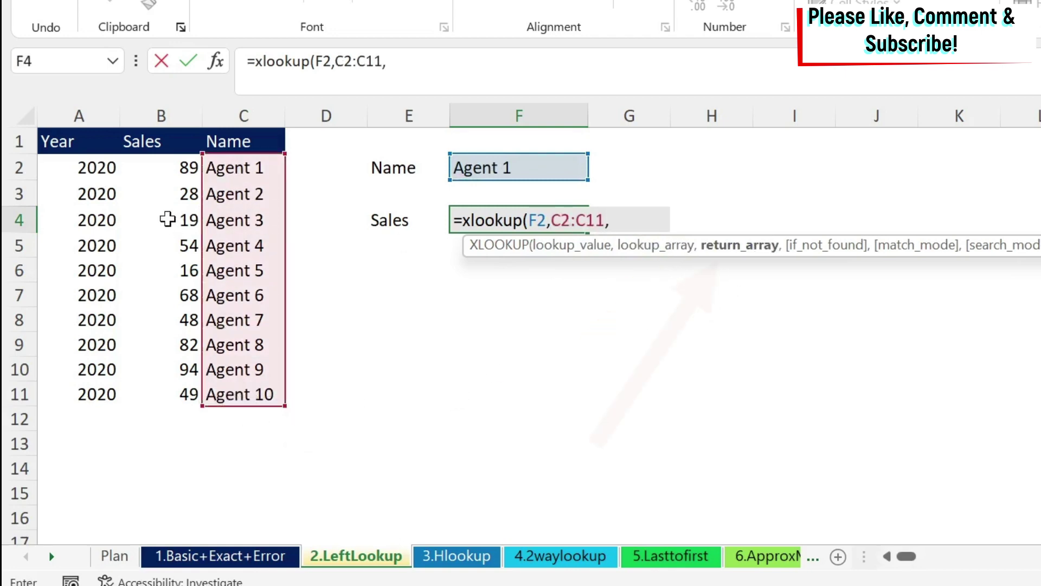
left_click_drag(162, 171, 156, 386)
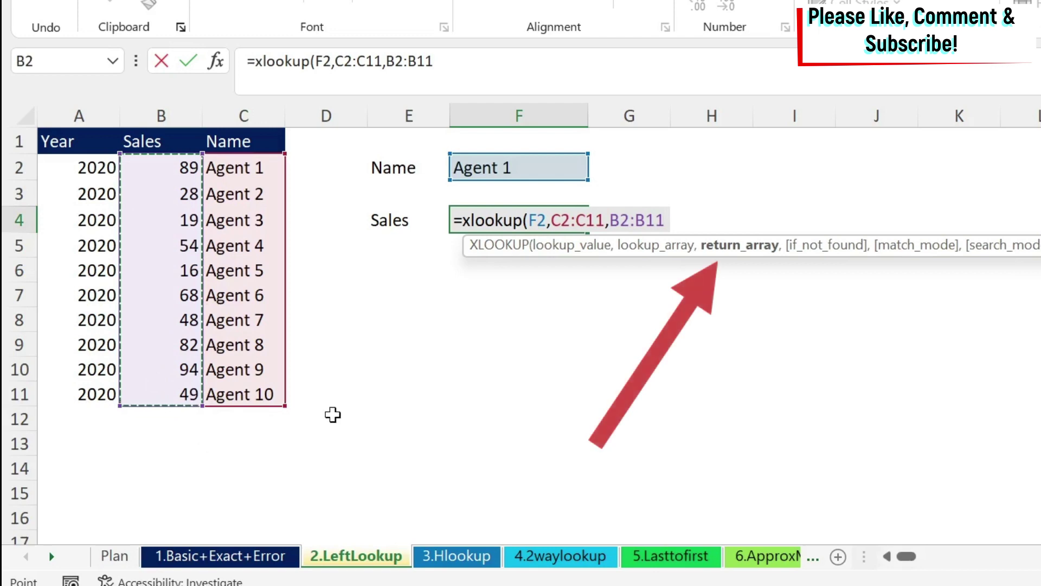
type(")")
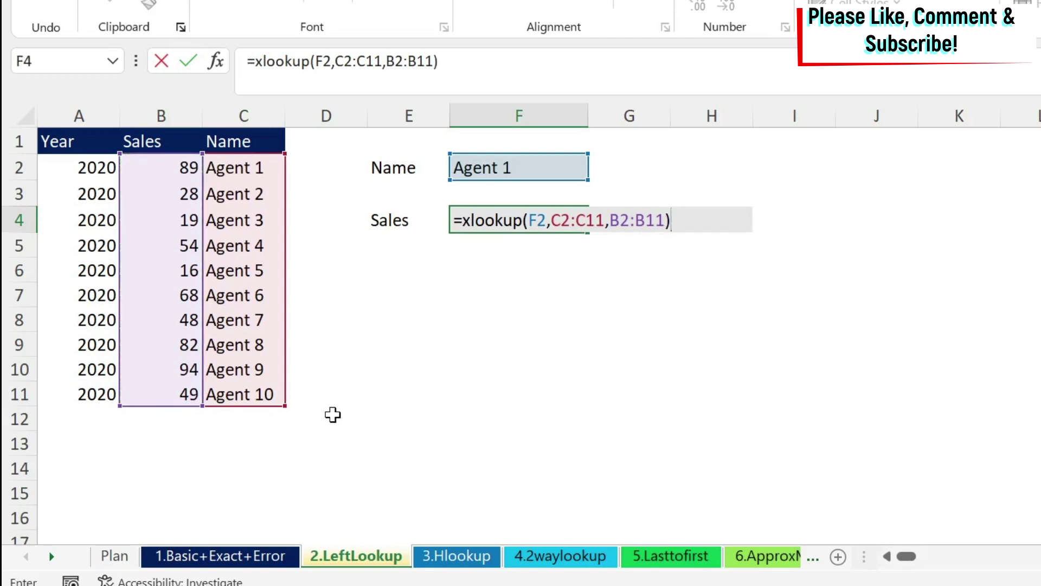
key("Return")
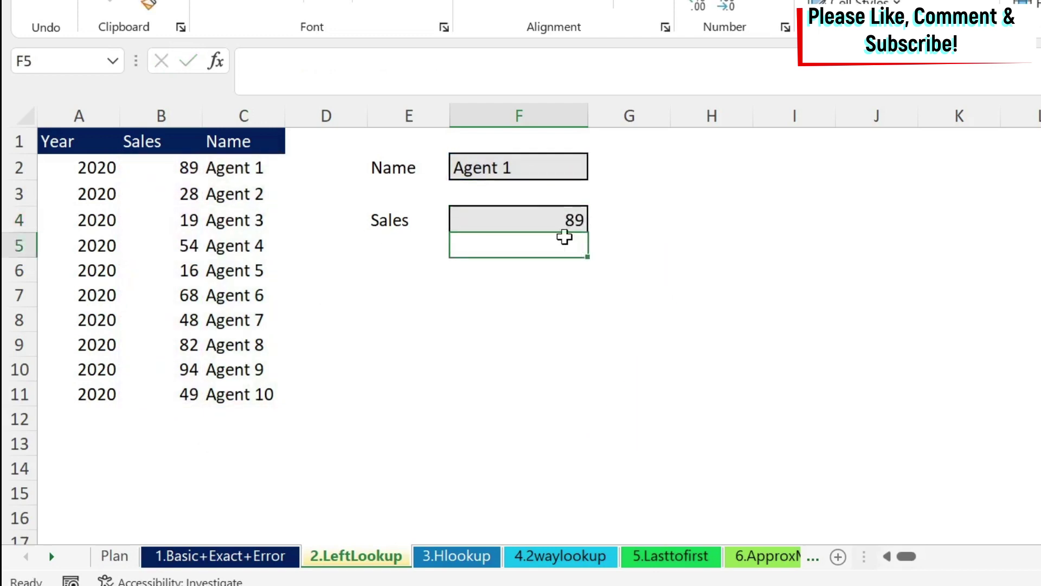
Review the formula, highlighting the Name match column and the Sales return column with header
left_click(555, 220)
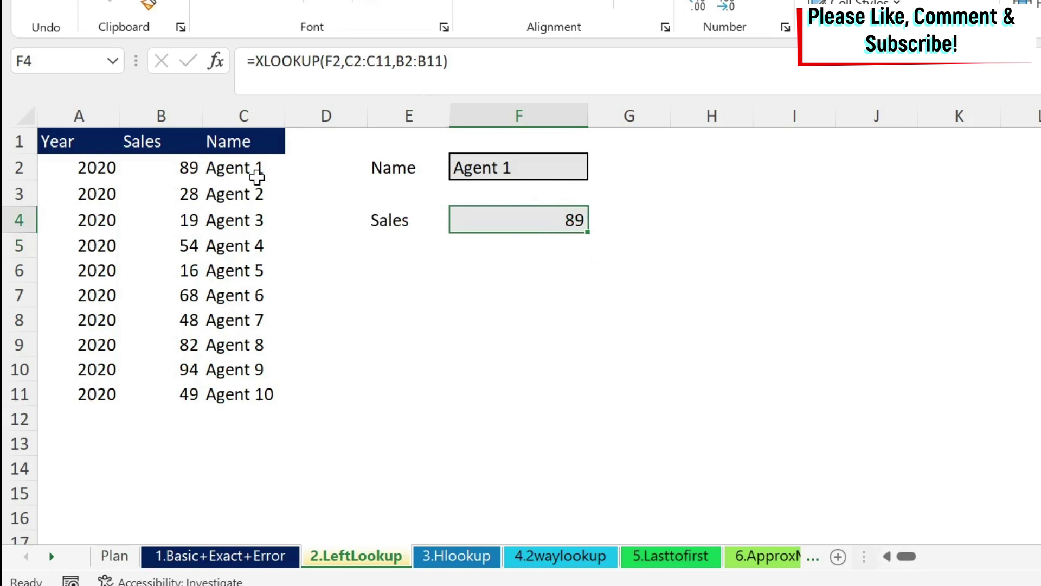
left_click_drag(246, 166, 232, 395)
left_click_drag(174, 169, 163, 371)
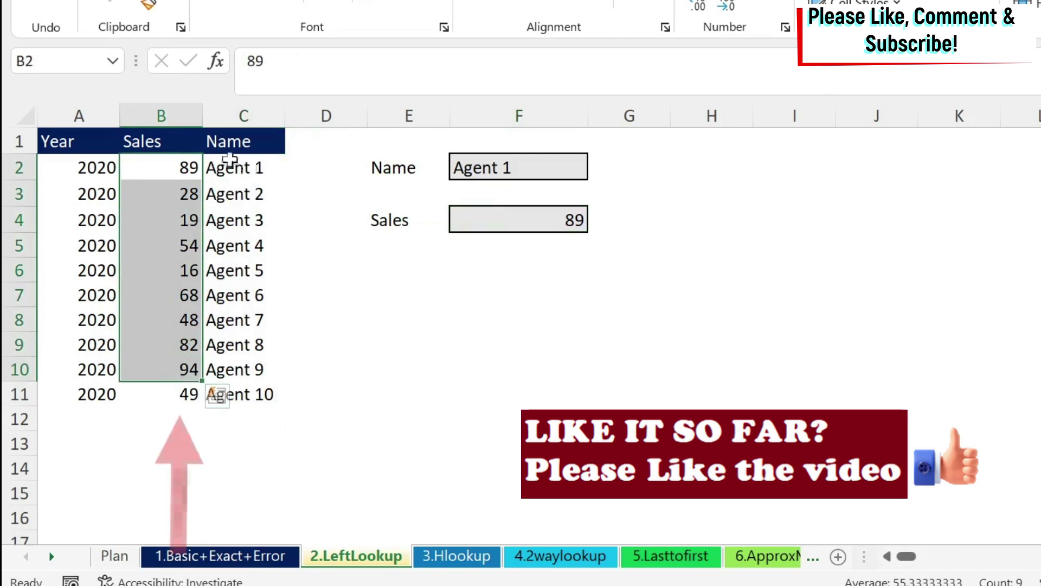
left_click_drag(179, 165, 165, 394)
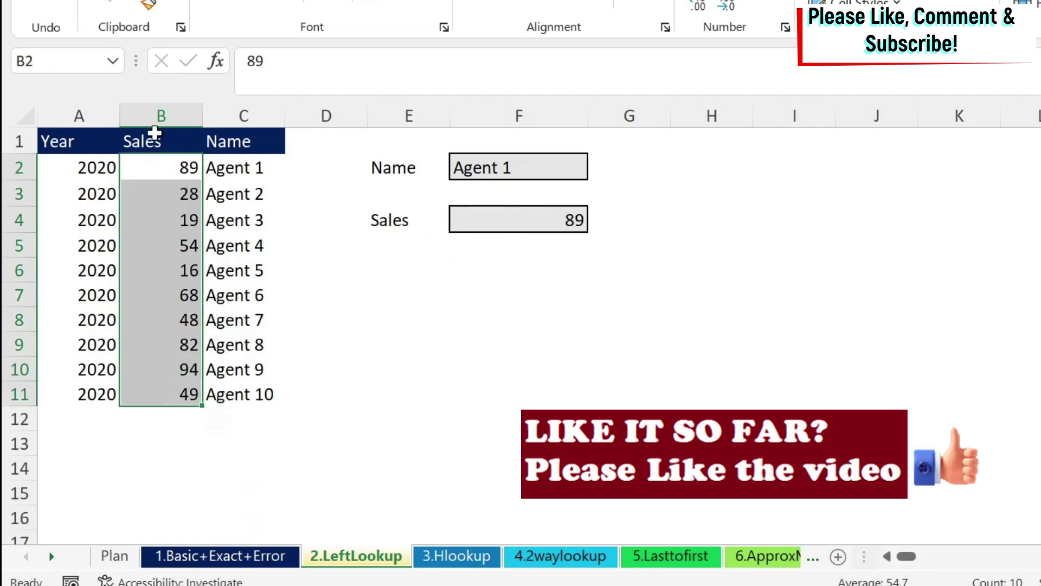
left_click_drag(155, 140, 140, 392)
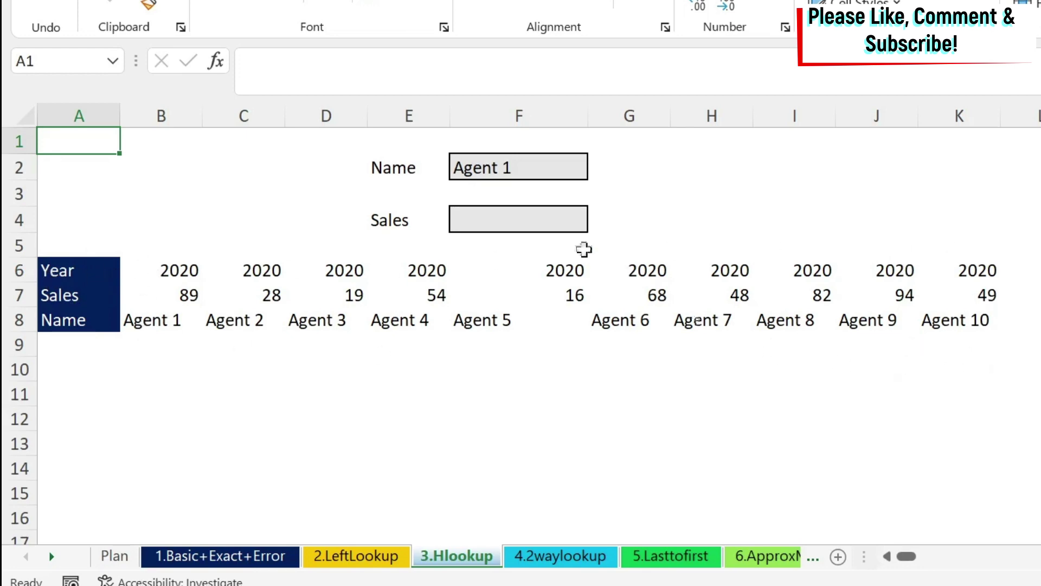
Enter =XLOOKUP(F2,B8:K8,B7:K7) in F4, finding Agent 1's sales of 89 across the rows
left_click(517, 226)
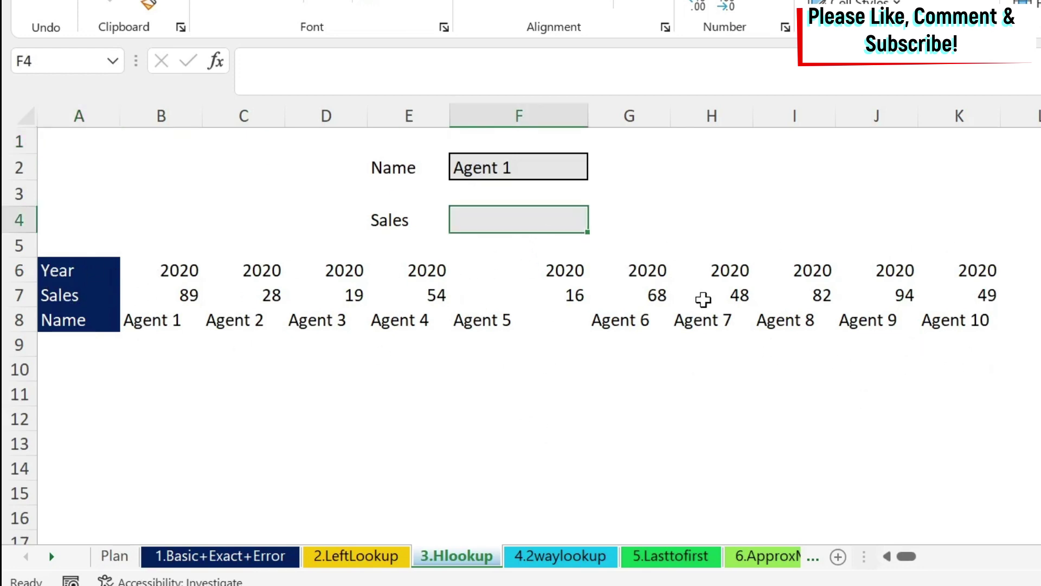
type("=")
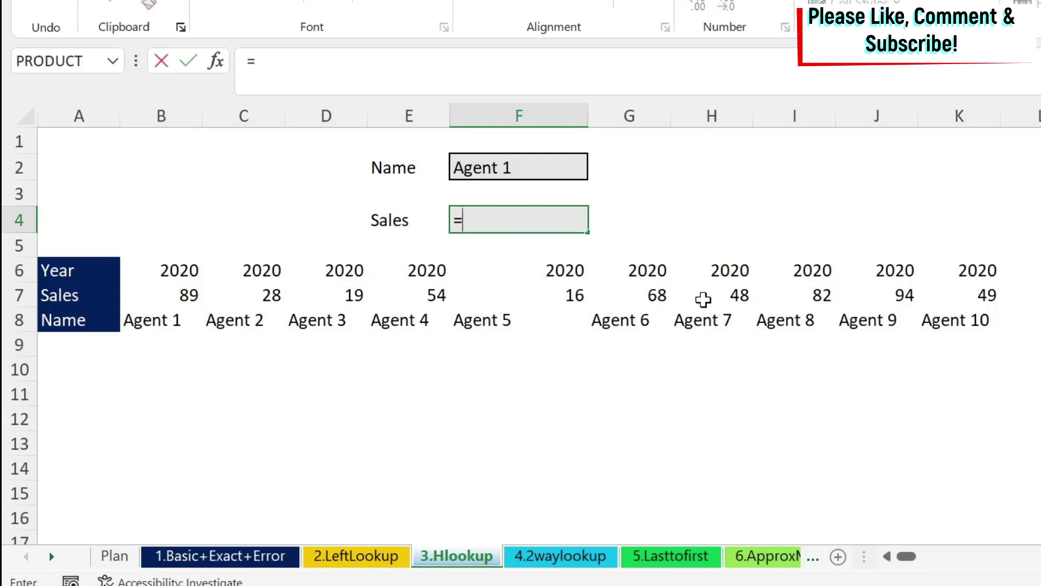
type("xlookup")
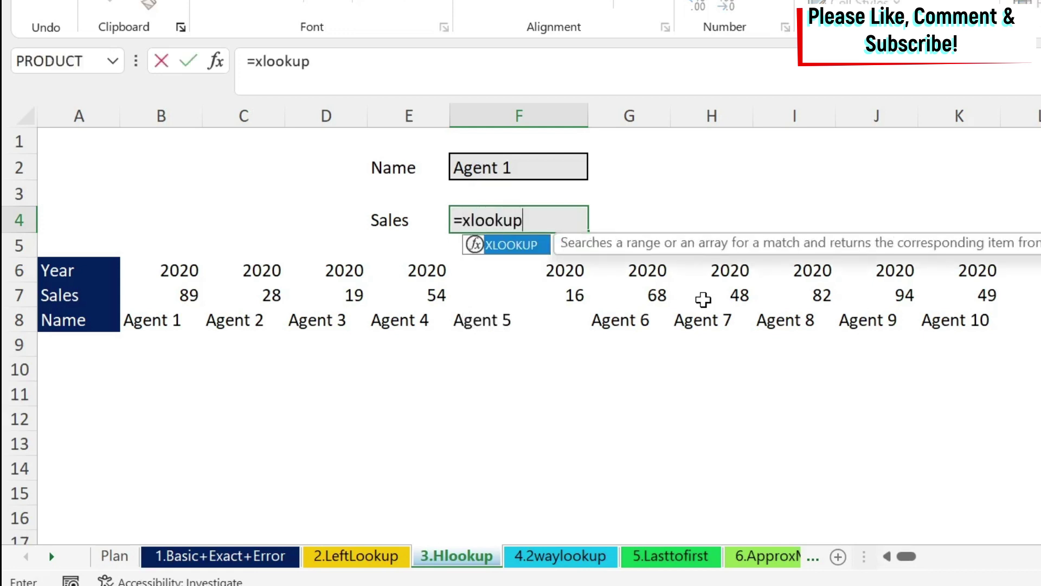
type("(")
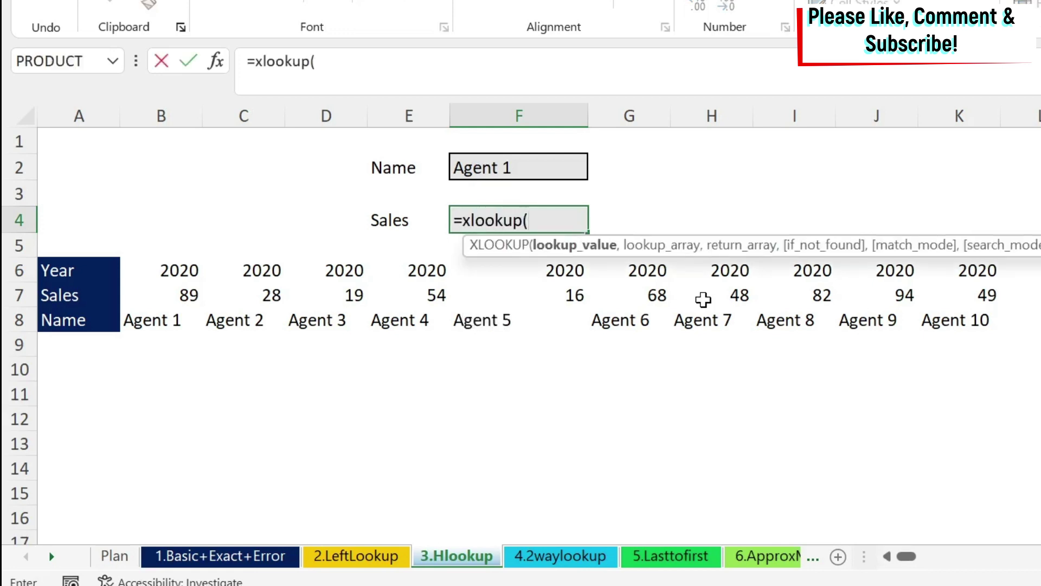
left_click(546, 167)
type(",")
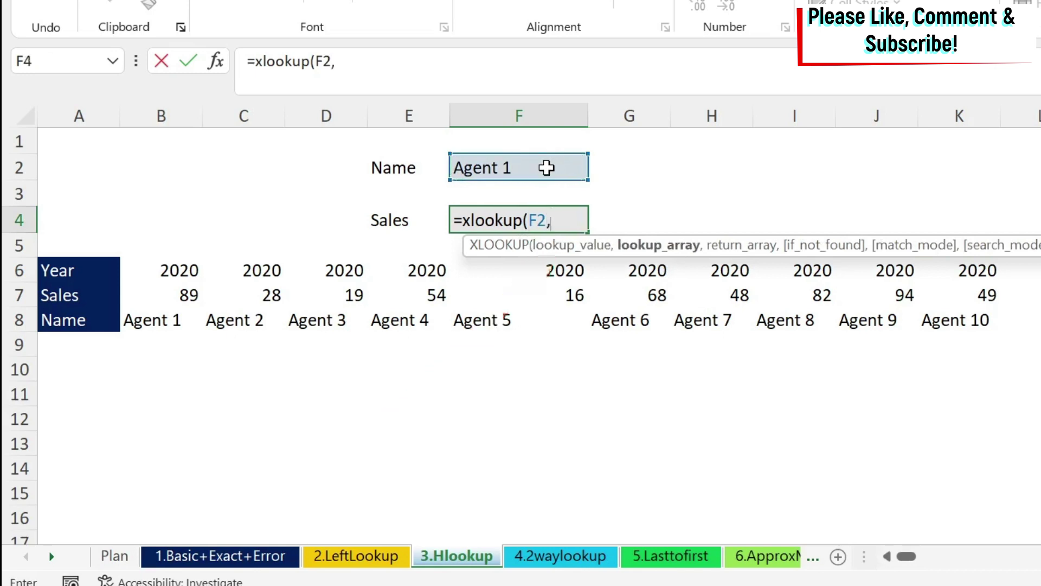
left_click_drag(157, 323, 944, 315)
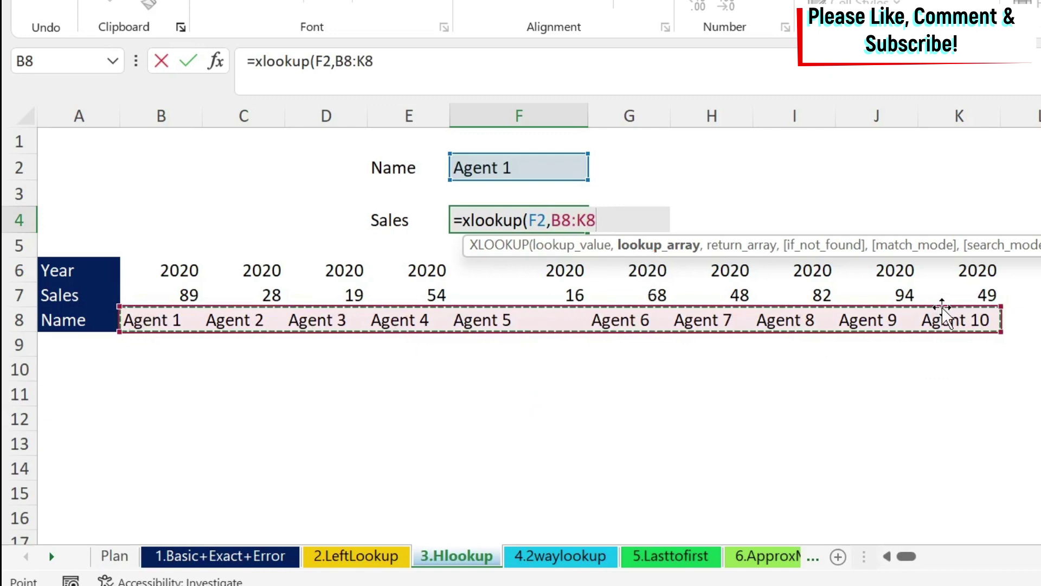
type(",")
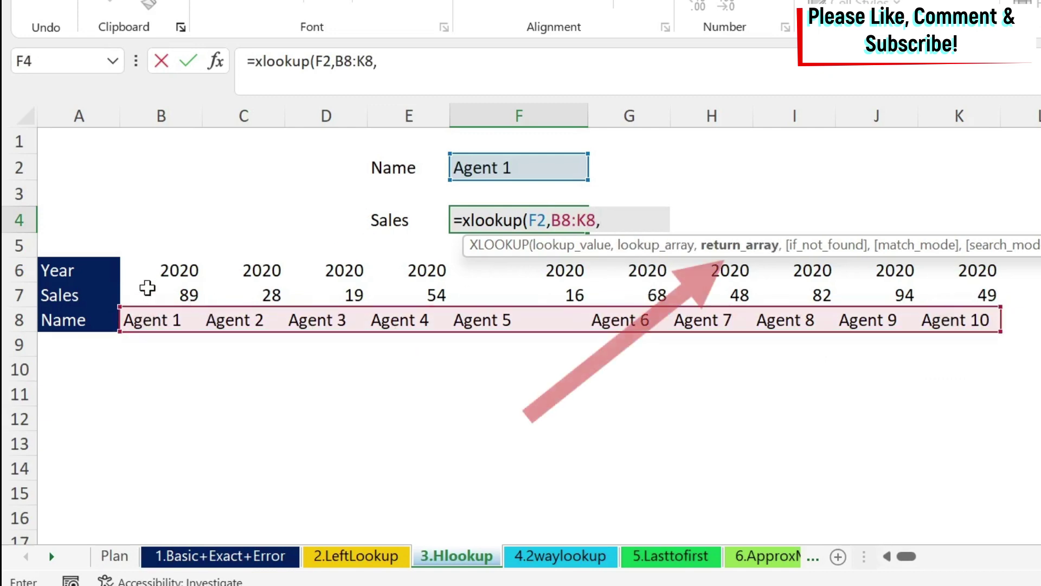
left_click_drag(147, 288, 971, 286)
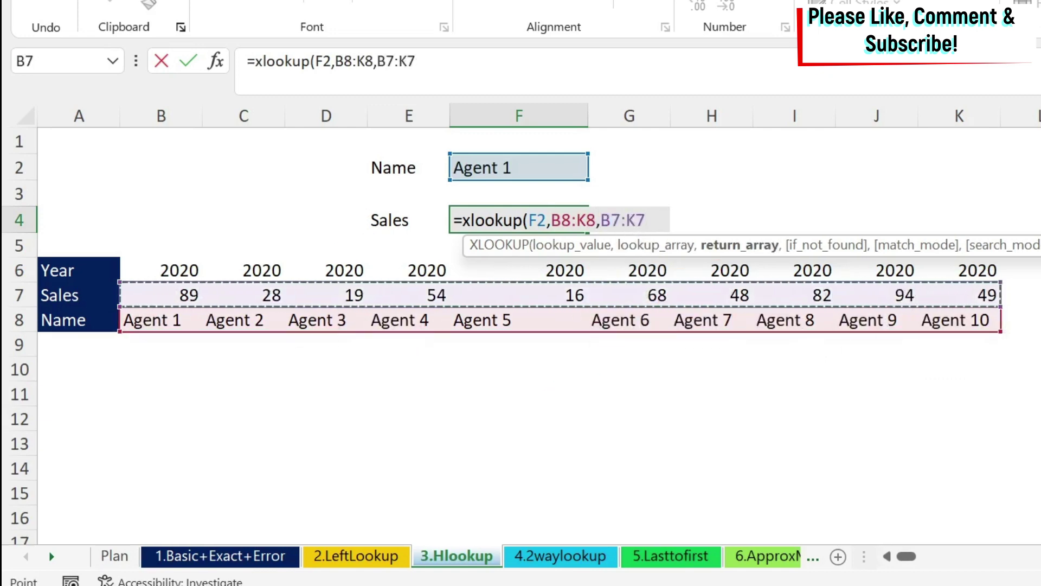
type(")")
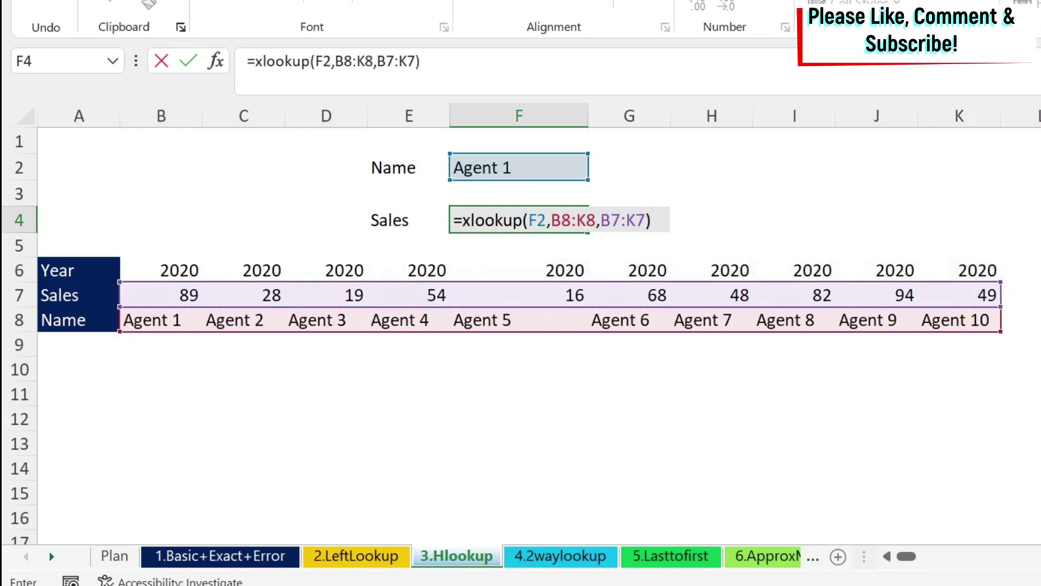
key("Return")
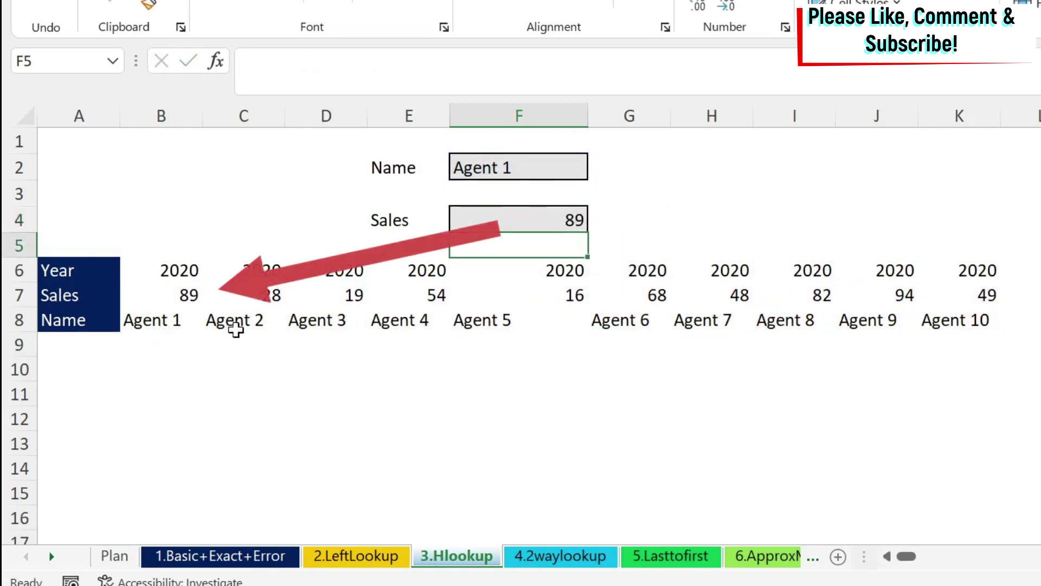
left_click(162, 296)
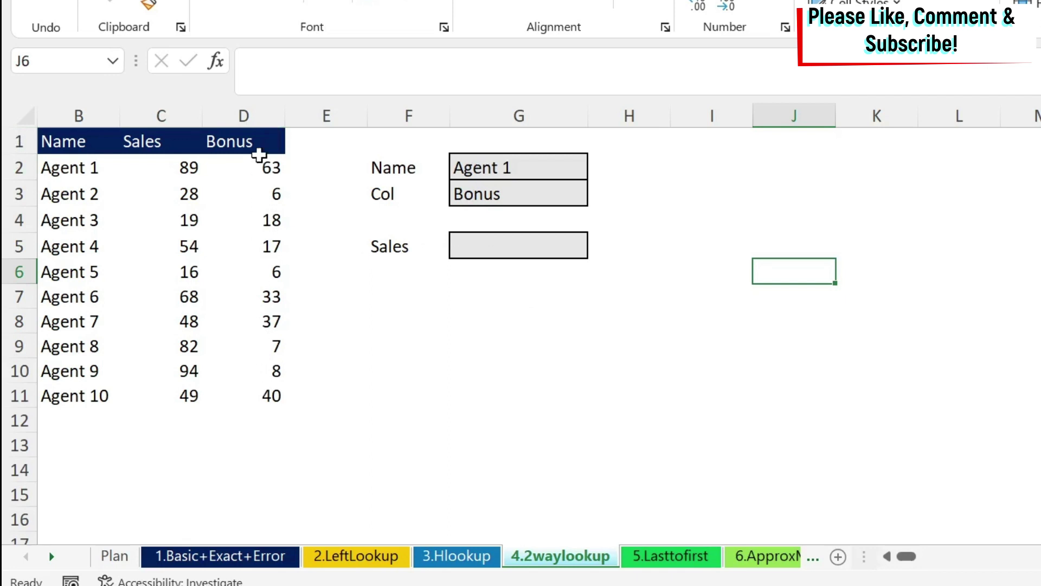
Inspect the Bonus column, the Name and Col inputs, and the Col dropdown's Sales/Bonus choices
left_click_drag(258, 141, 251, 409)
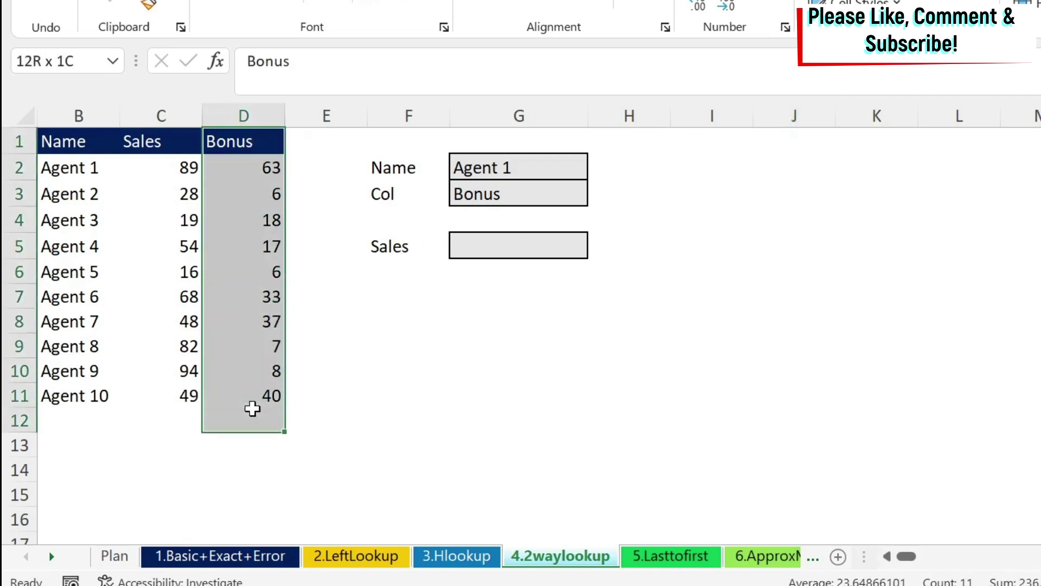
left_click(478, 345)
left_click(526, 175)
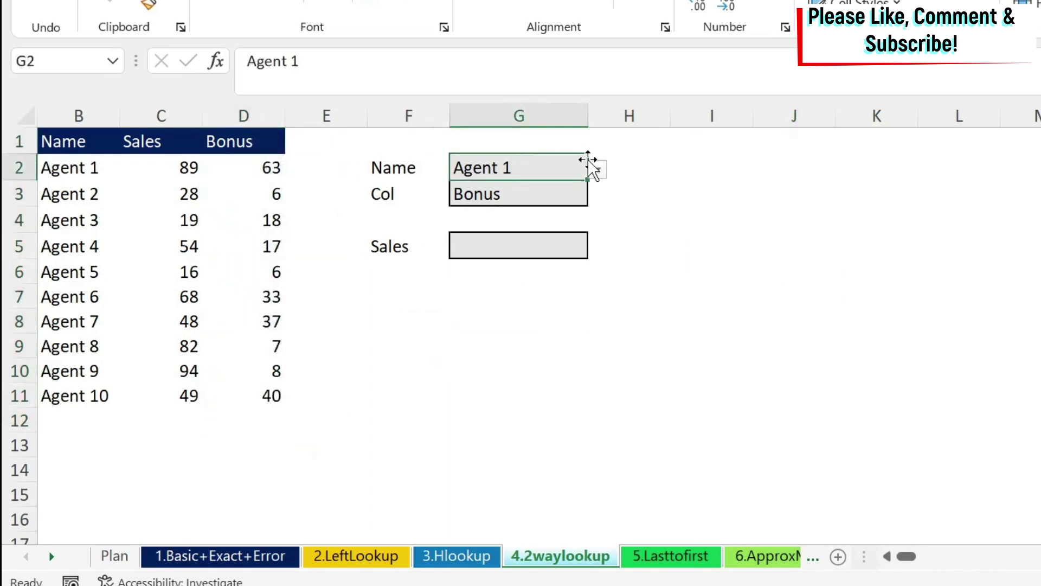
left_click(528, 193)
left_click(596, 196)
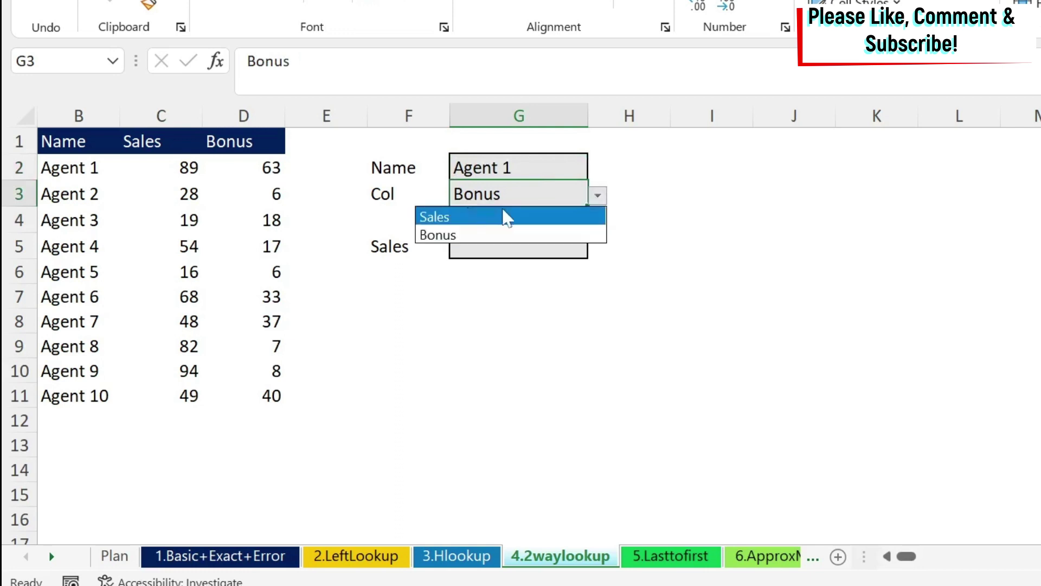
left_click(148, 142)
left_click(230, 142)
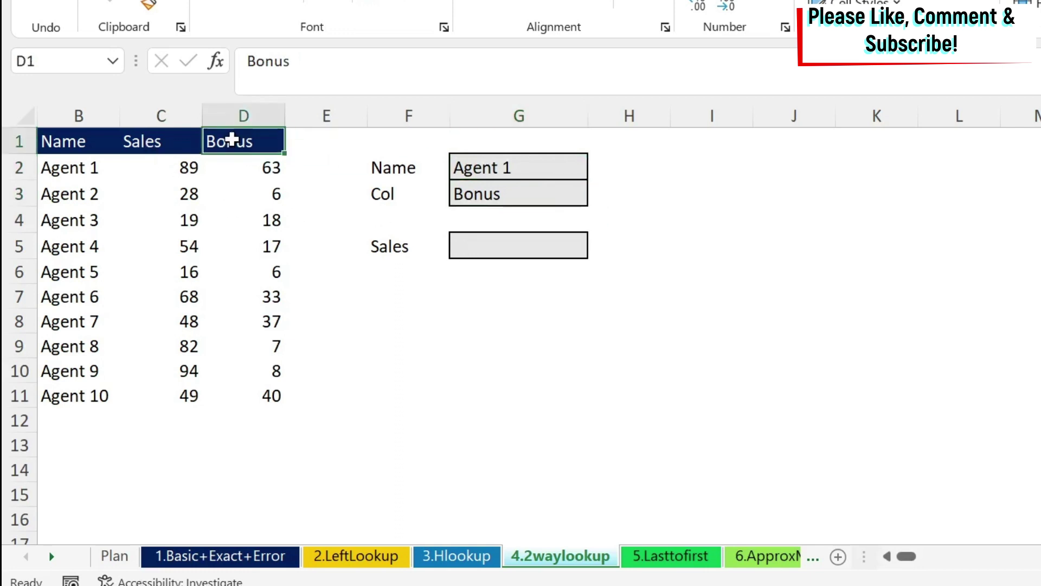
left_click(152, 142)
Rename the F5 label from Sales to Answer and begin an XLOOKUP in the Answer cell
left_click(483, 244)
left_click(397, 247)
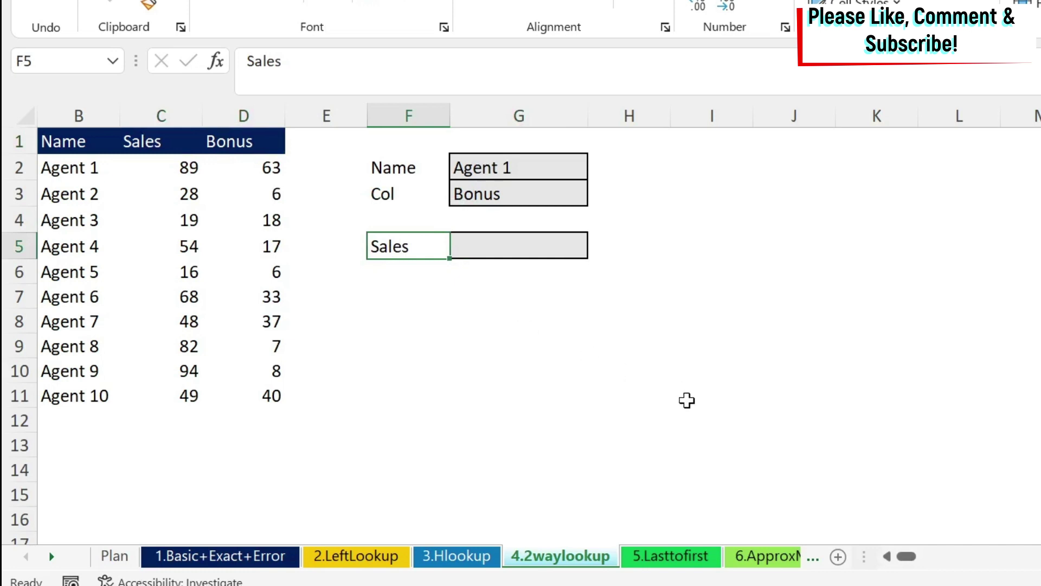
type("Ansew")
key("BackSpace")
key("BackSpace")
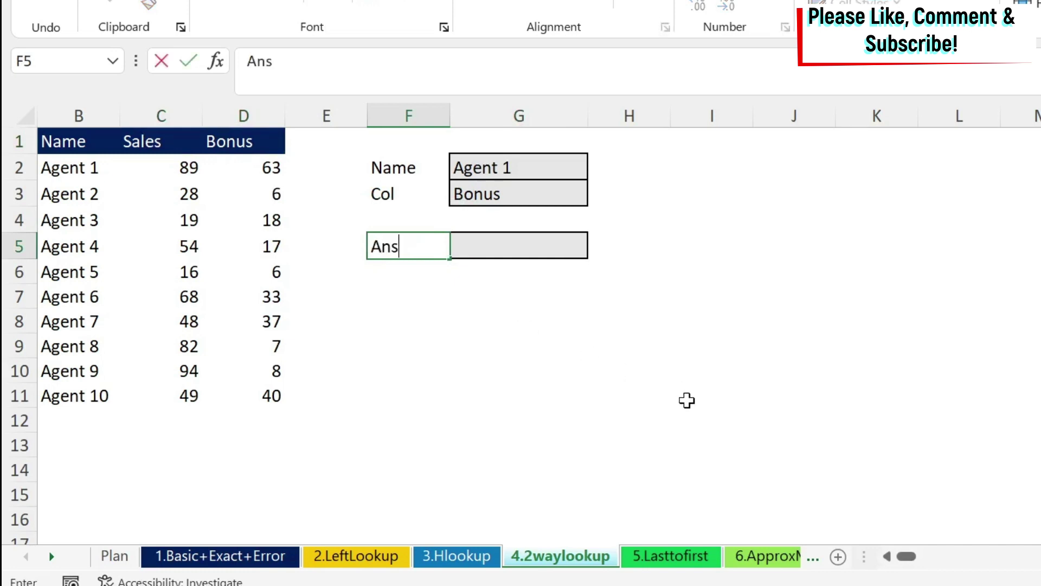
type("wer")
key("Return")
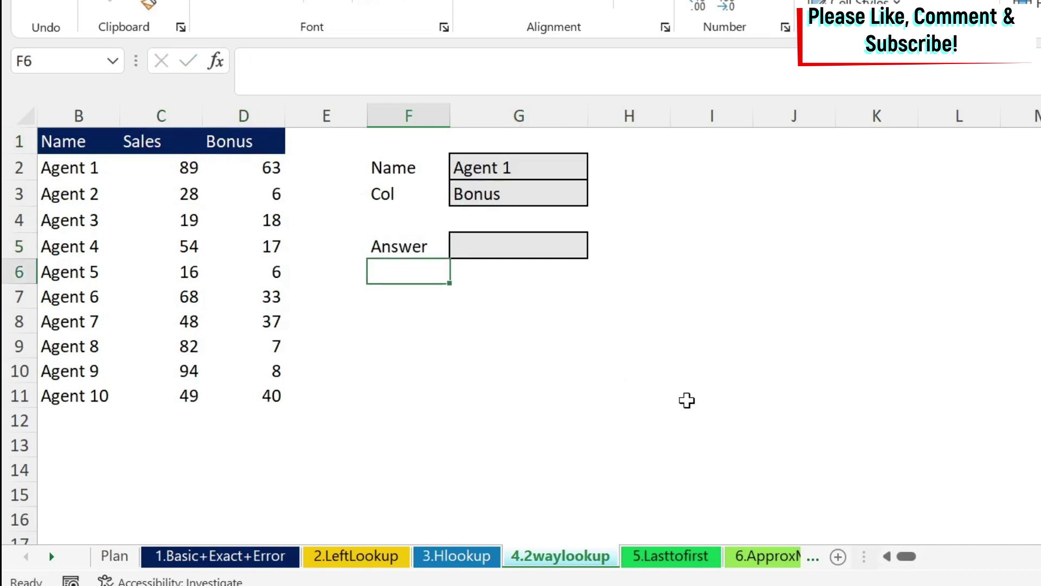
left_click(549, 249)
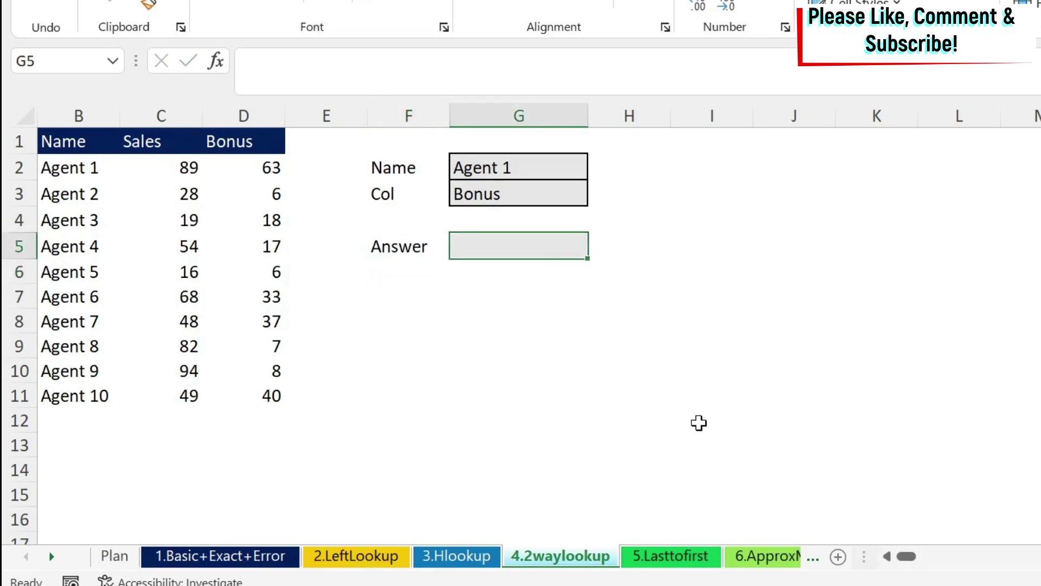
type("=xlookup(")
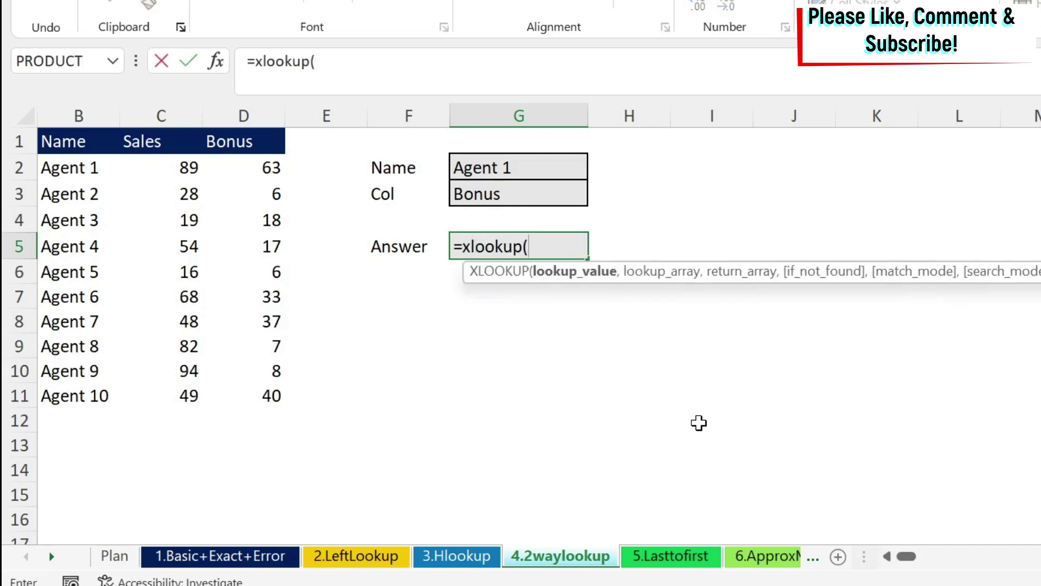
Complete =XLOOKUP(G2,B2:B11,C2:D11) in the Answer cell to return Agent 1's Sales and Bonus
left_click(535, 168)
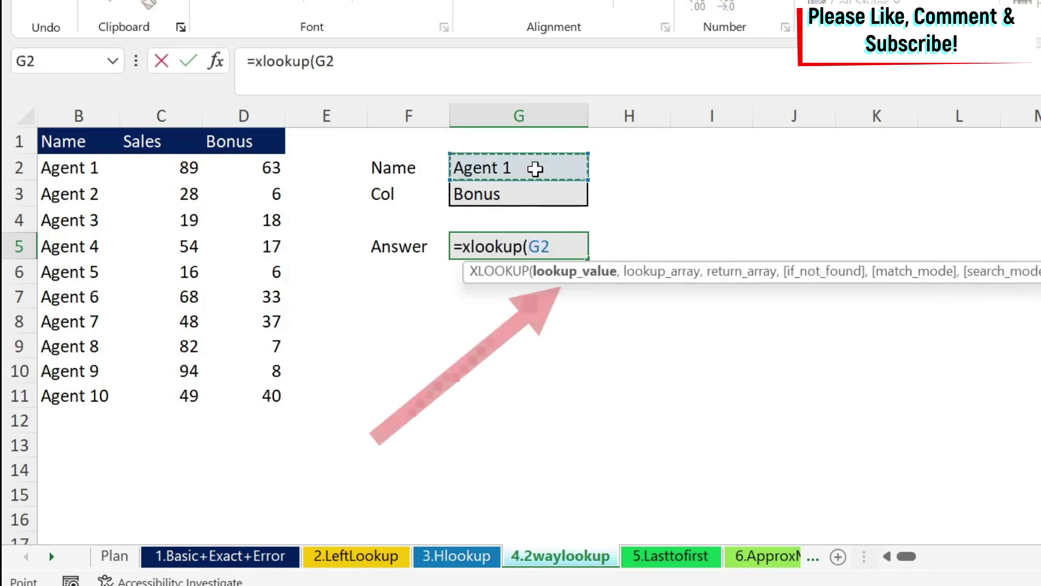
type(",")
left_click_drag(76, 164, 60, 400)
type(",")
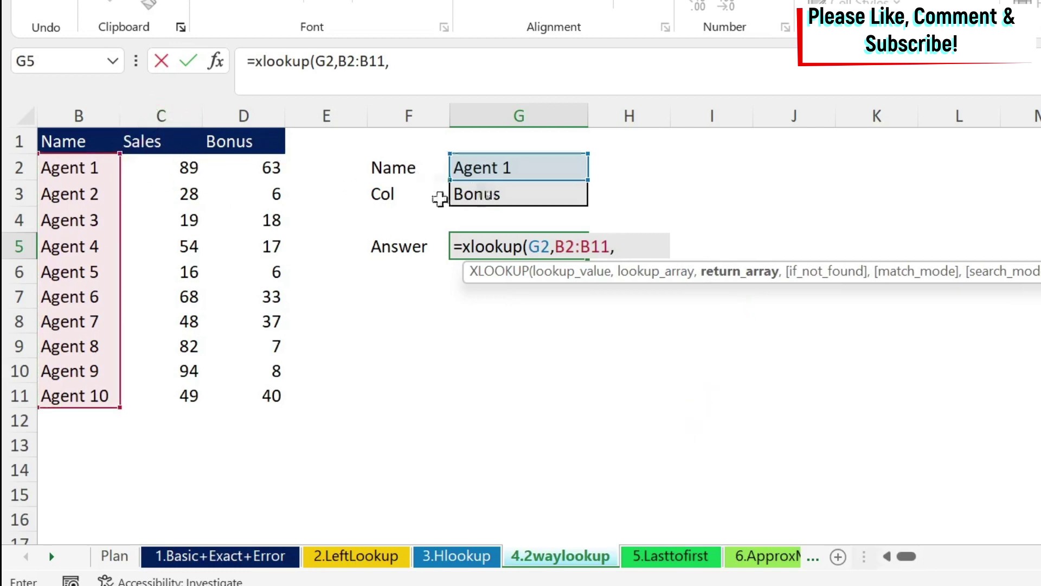
left_click_drag(157, 165, 248, 384)
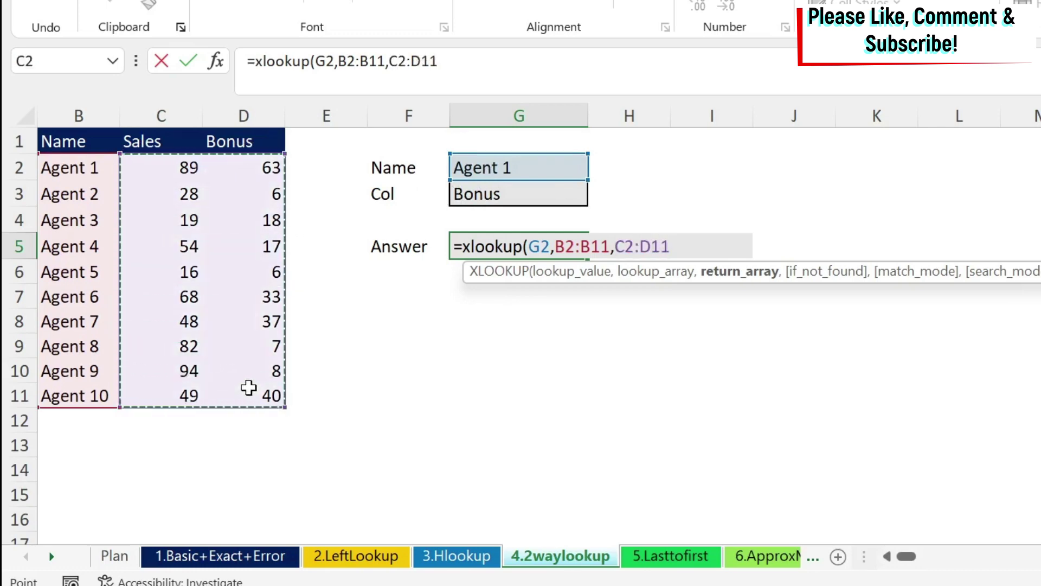
type(")")
key("Return")
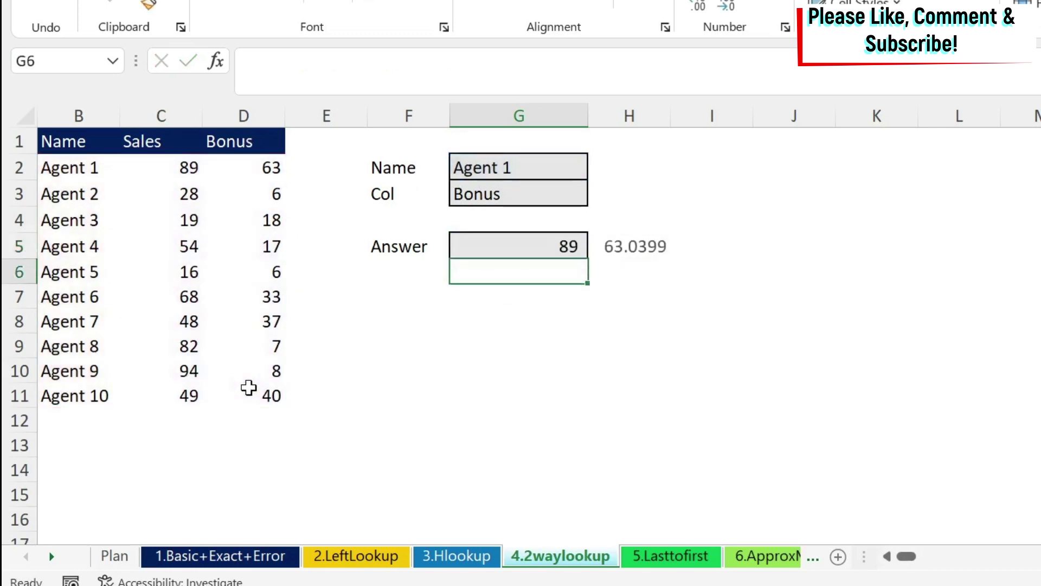
Check the 89 and 63.0399 results against the table and revisit the C2:D11 return range
left_click(644, 246)
left_click(528, 239)
left_click_drag(162, 165, 263, 166)
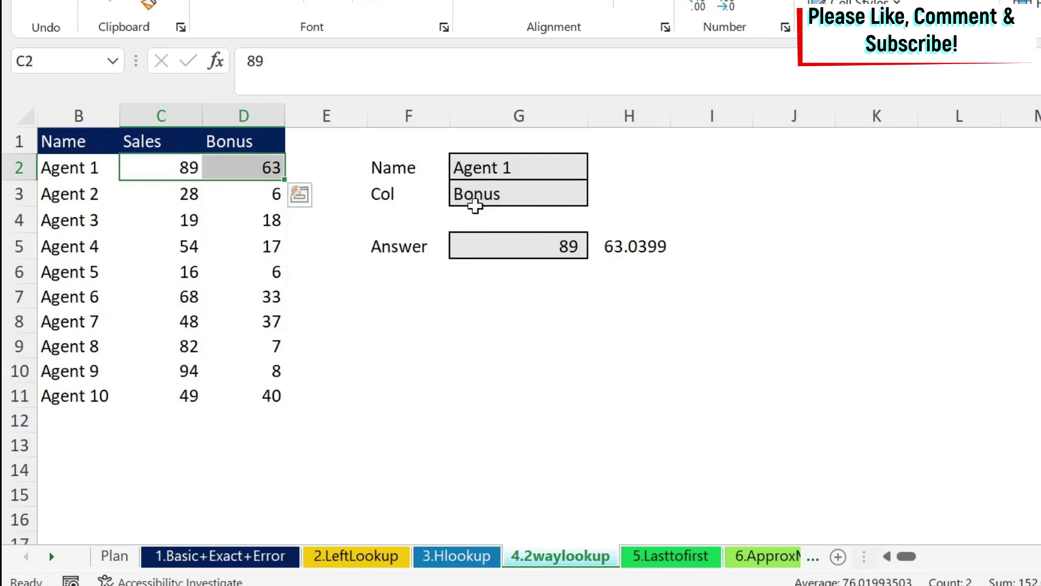
left_click(537, 239)
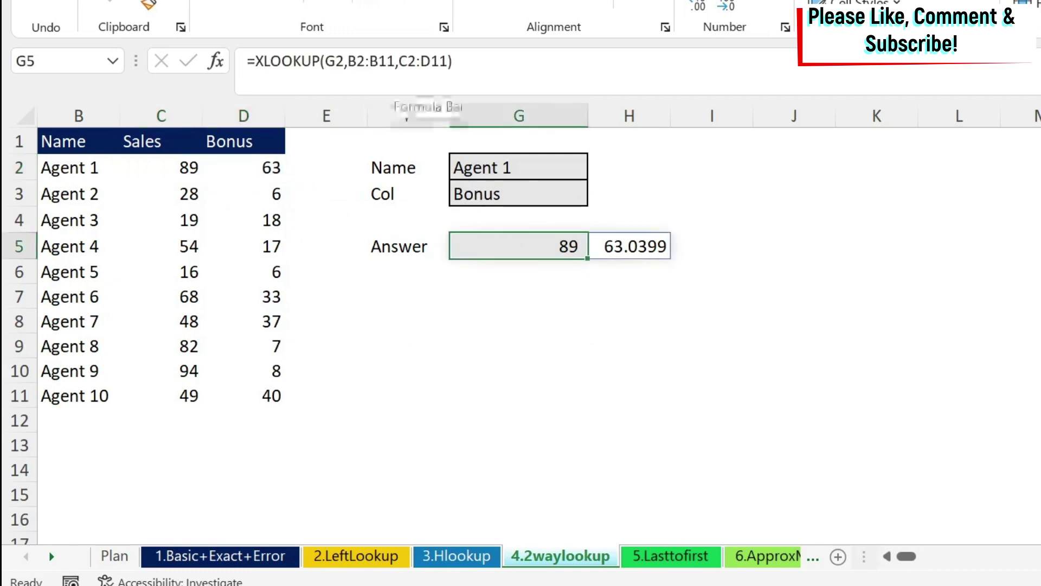
left_click_drag(399, 61, 447, 61)
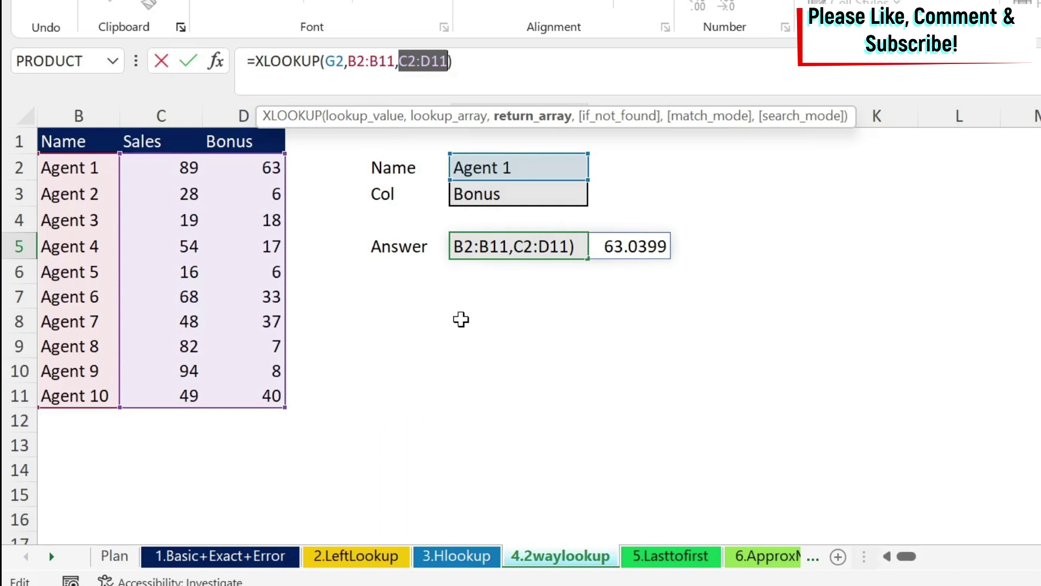
Replace the C2:D11 return range with a nested XLOOKUP(G3,C1:D1,C2:D11) in the Answer formula
key("BackSpace")
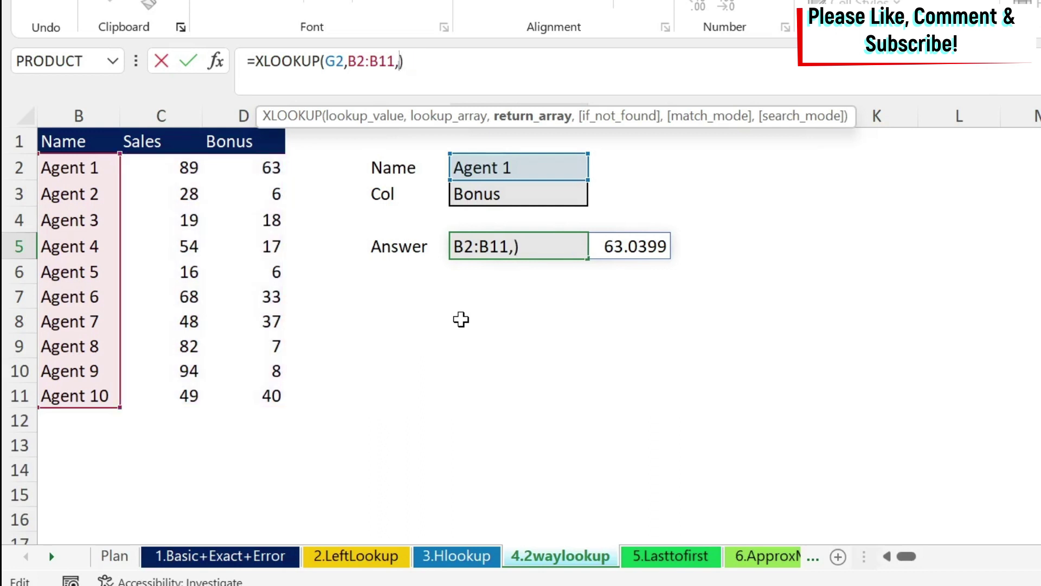
type("xlookup(")
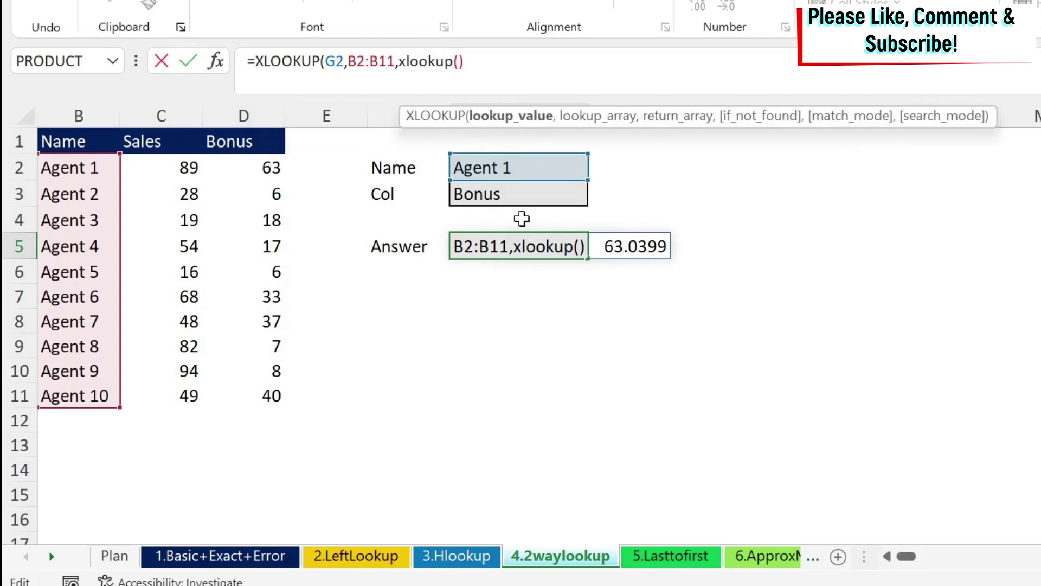
left_click(496, 193)
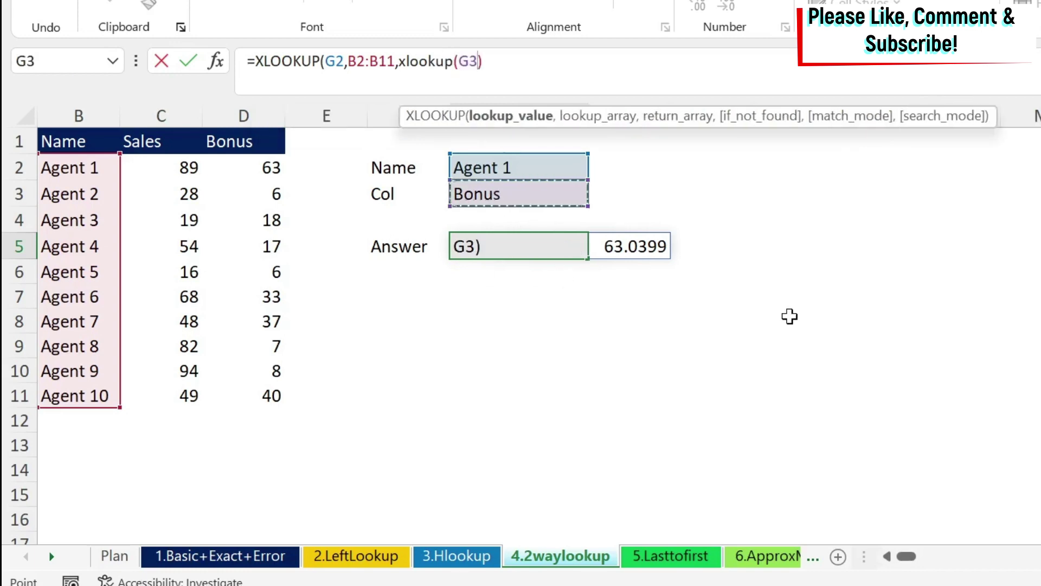
type(",")
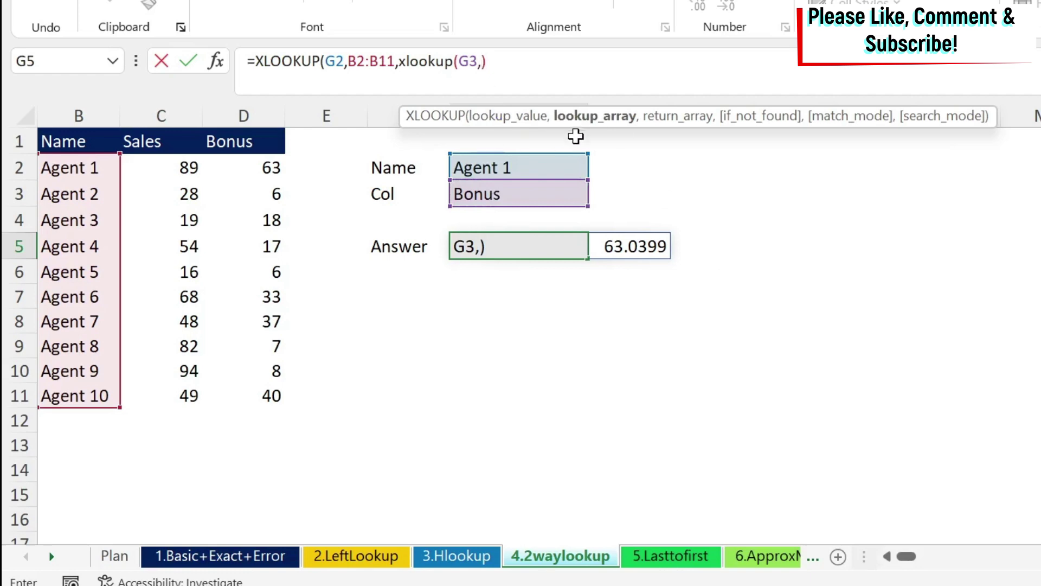
left_click_drag(147, 141, 253, 140)
type(",")
left_click(179, 167)
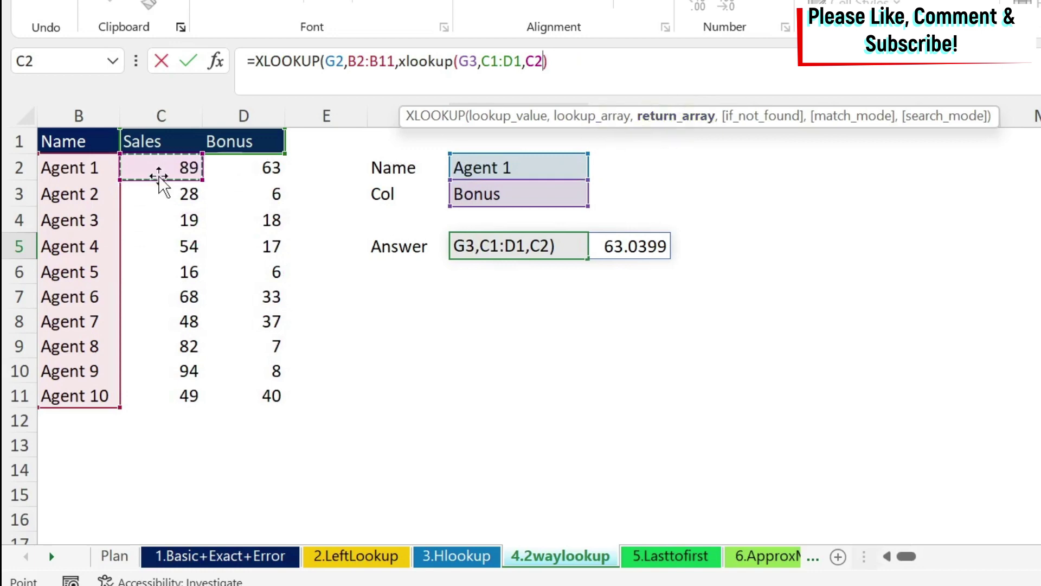
left_click_drag(146, 170, 263, 389)
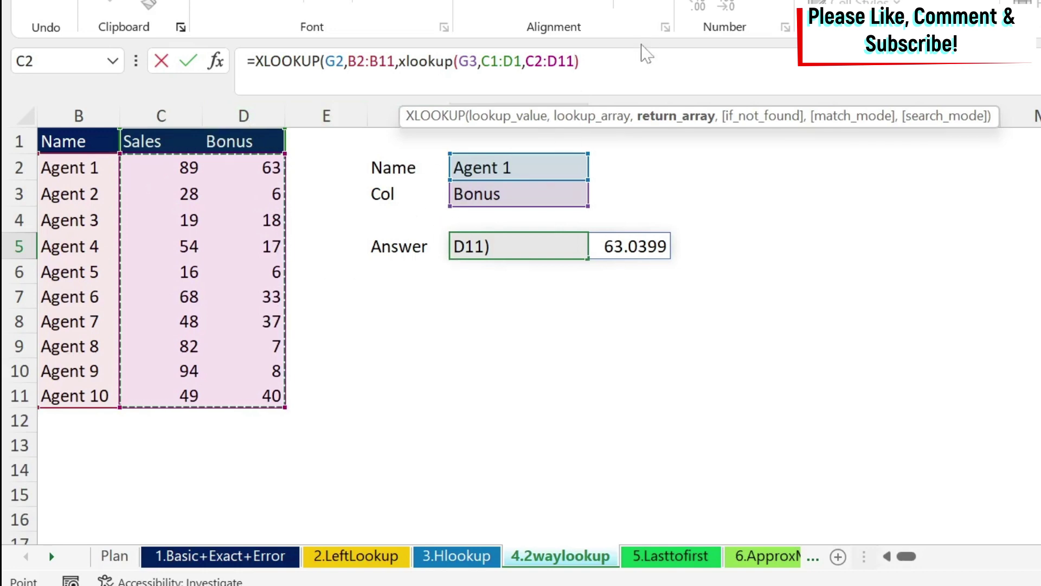
type(")")
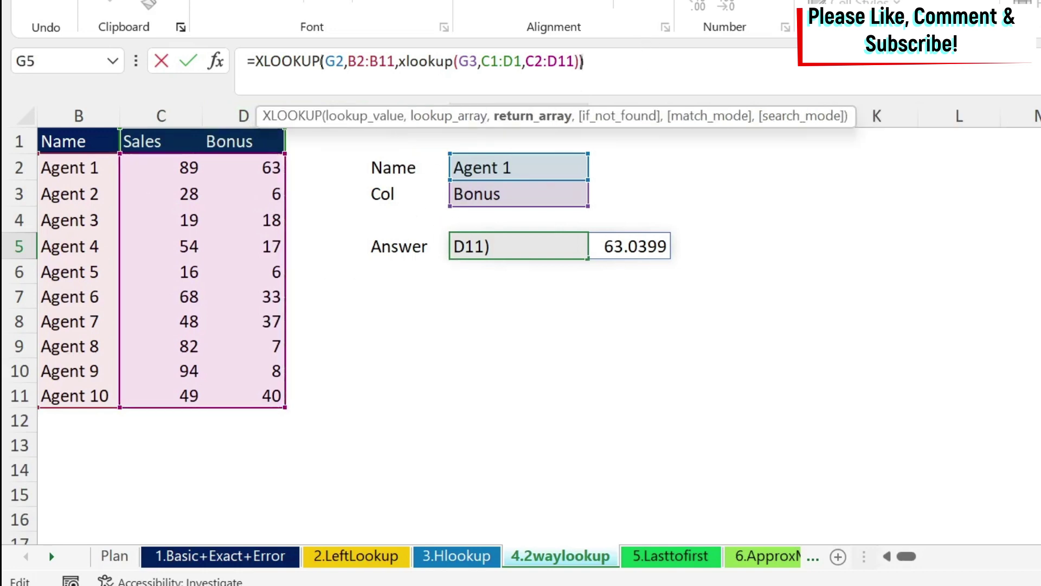
type(")")
key("Return")
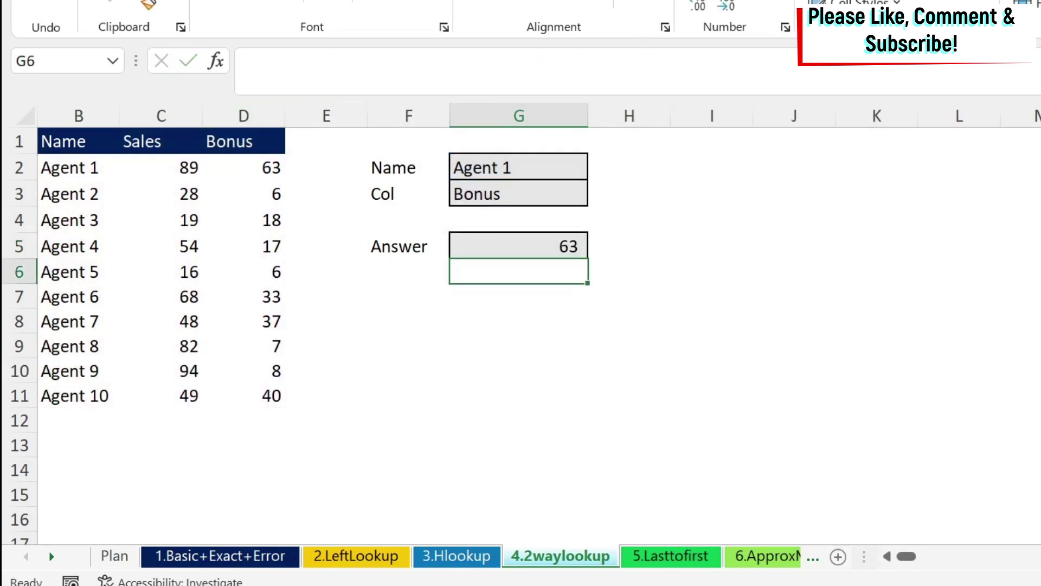
Switch the Col choice in G3 to Sales so the Answer shows 89
left_click(538, 239)
left_click(563, 195)
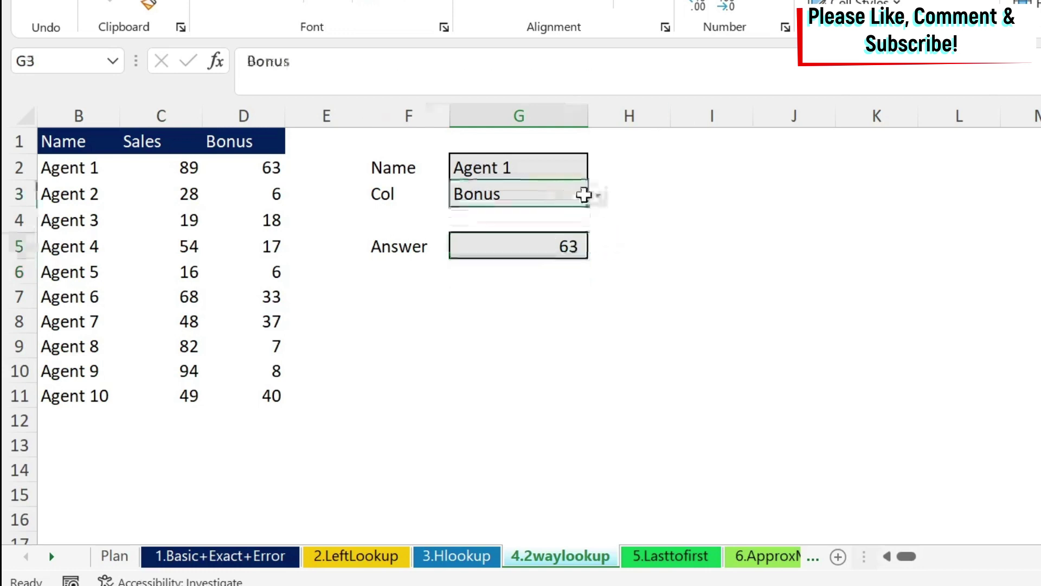
left_click(597, 195)
left_click(513, 218)
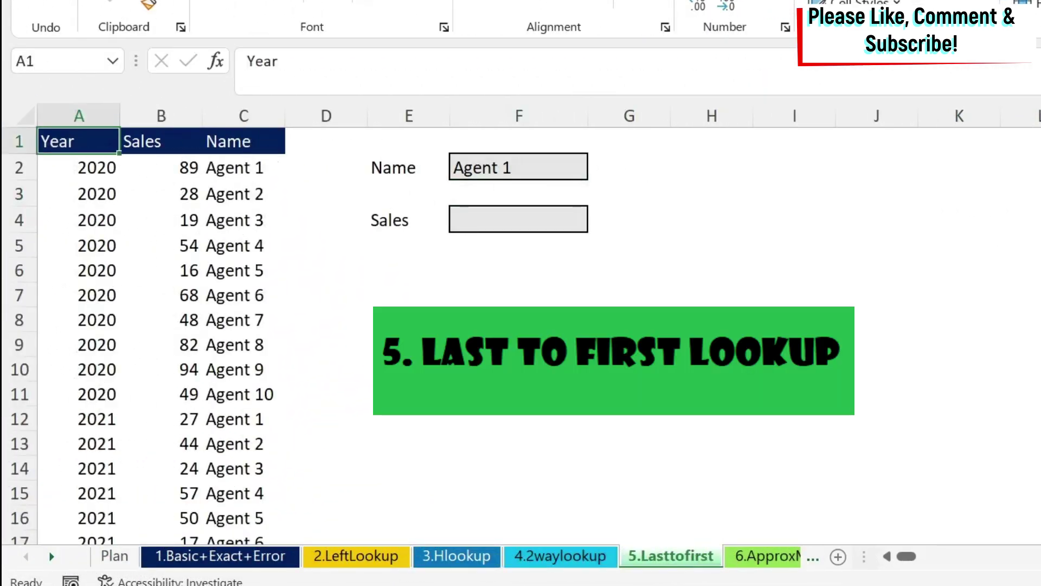
Enter =XLOOKUP(F2,C:C,B:B) in F4 using whole Name and Sales columns, returning 89
left_click(534, 219)
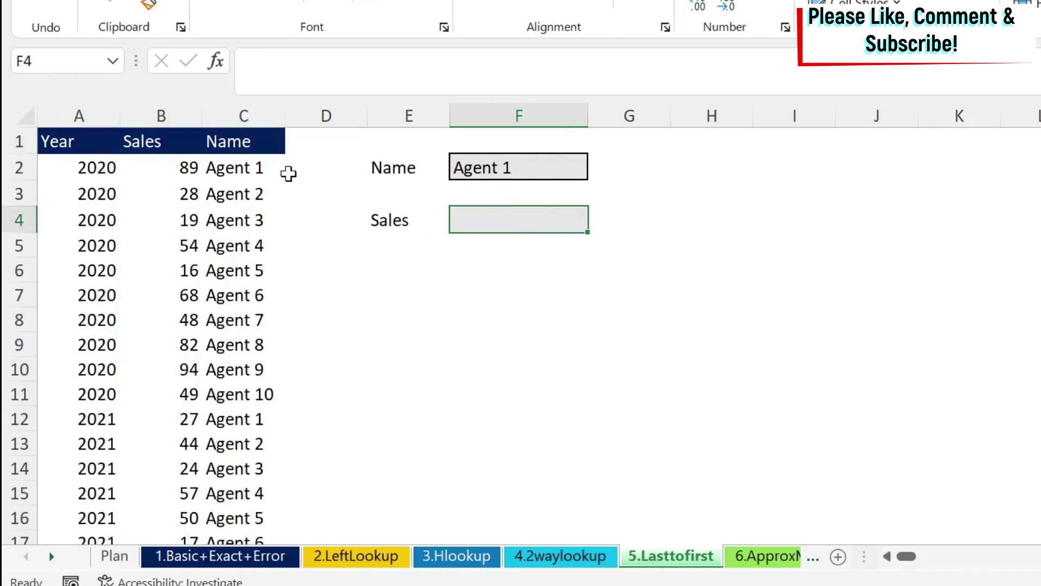
type("=xlook")
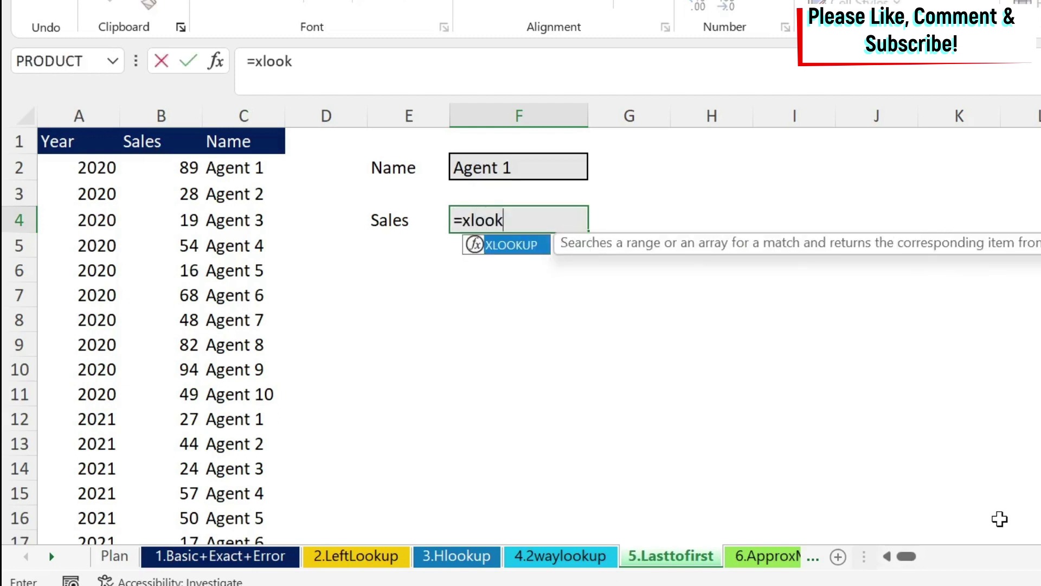
type("up(")
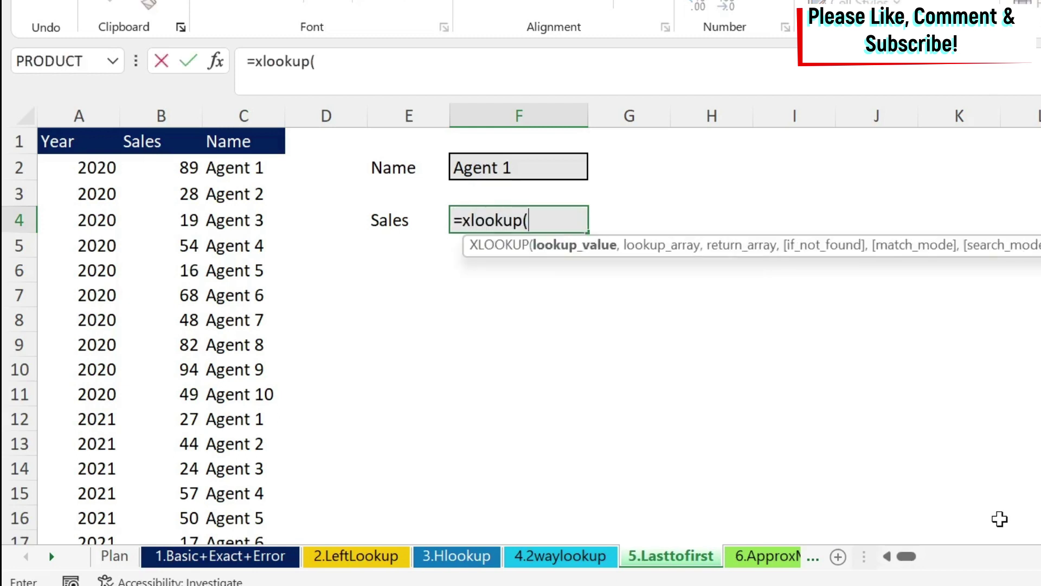
left_click(532, 166)
type(",")
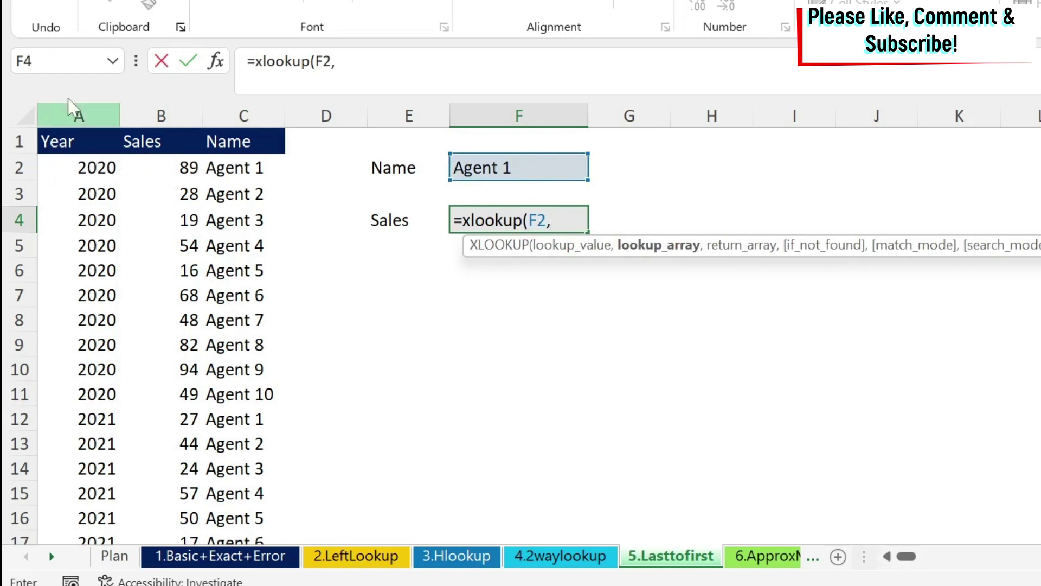
left_click(234, 106)
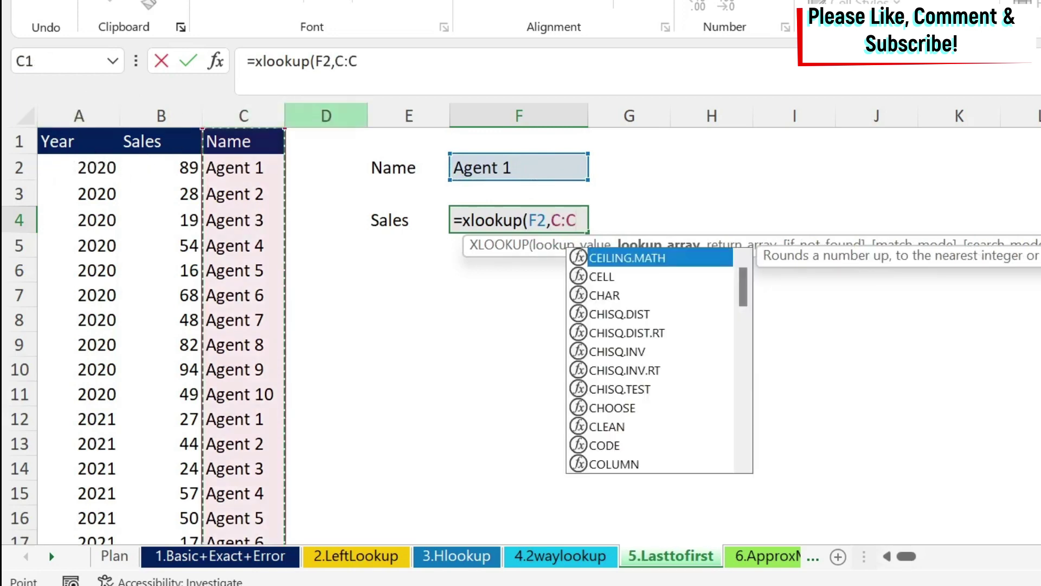
type(",")
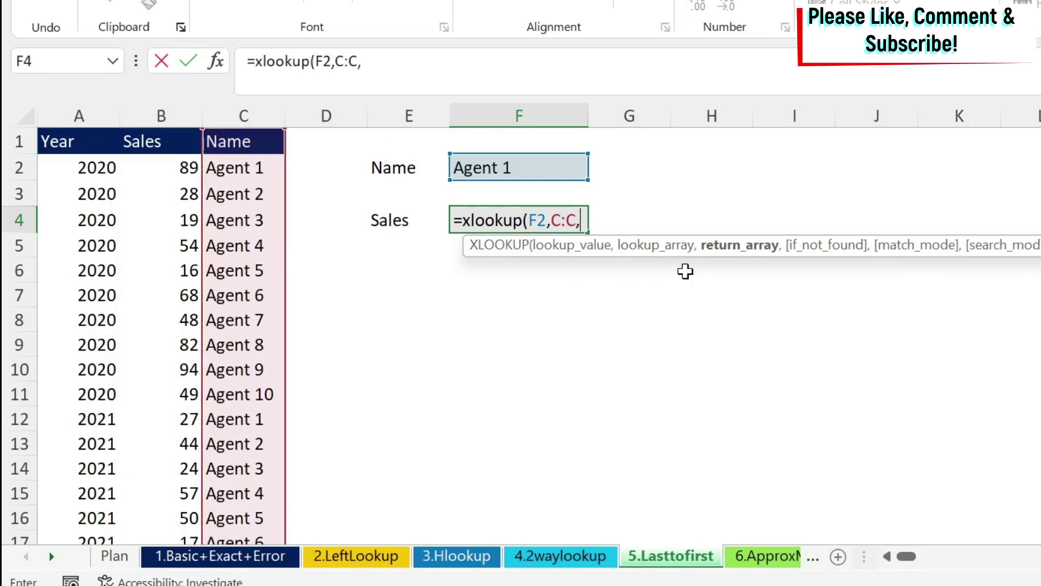
left_click(174, 111)
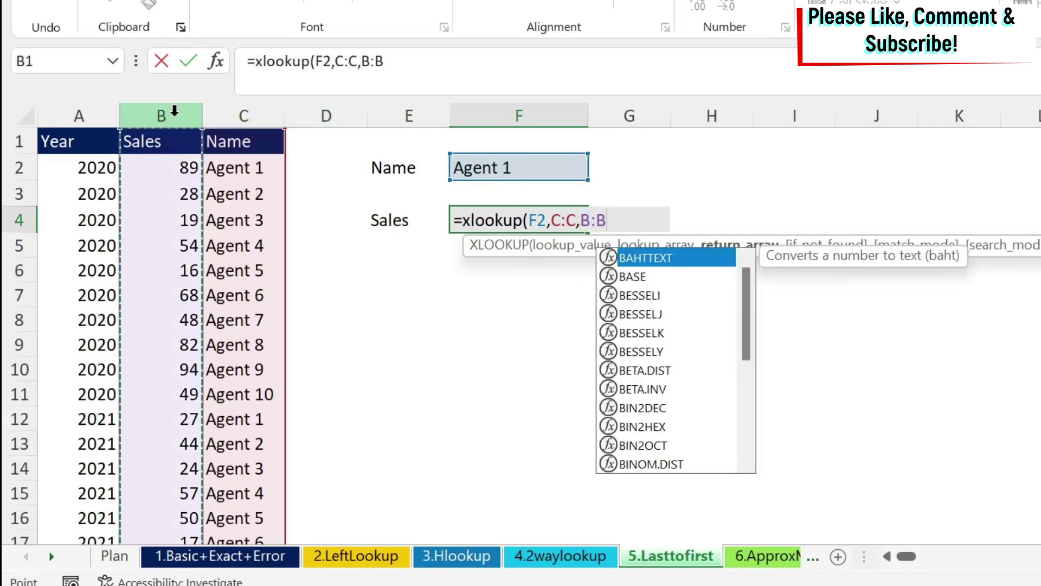
type(")")
key("Return")
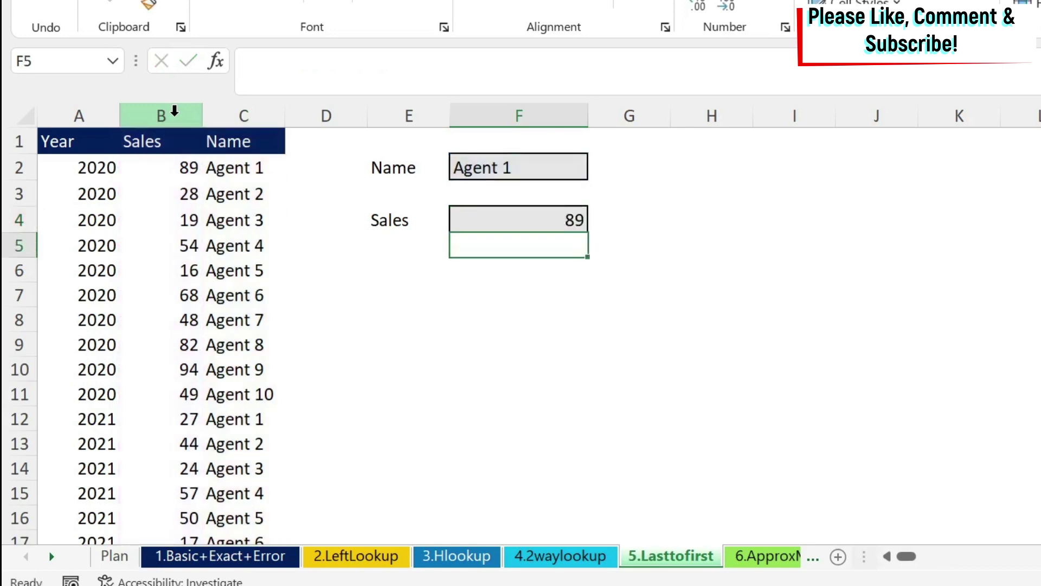
left_click(505, 222)
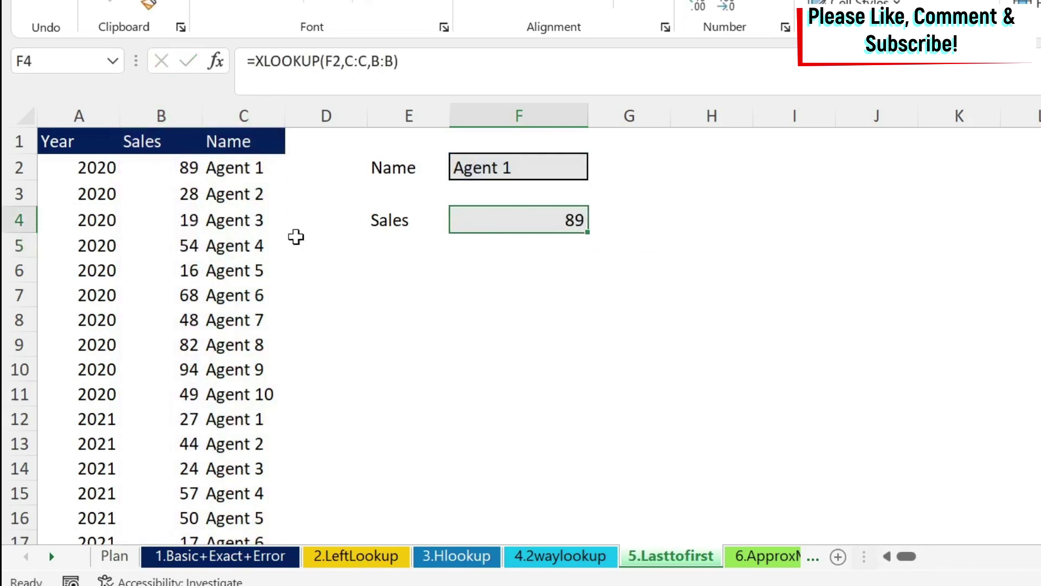
left_click(163, 165)
left_click_drag(252, 165, 87, 163)
scroll(135, 303, "down", 2)
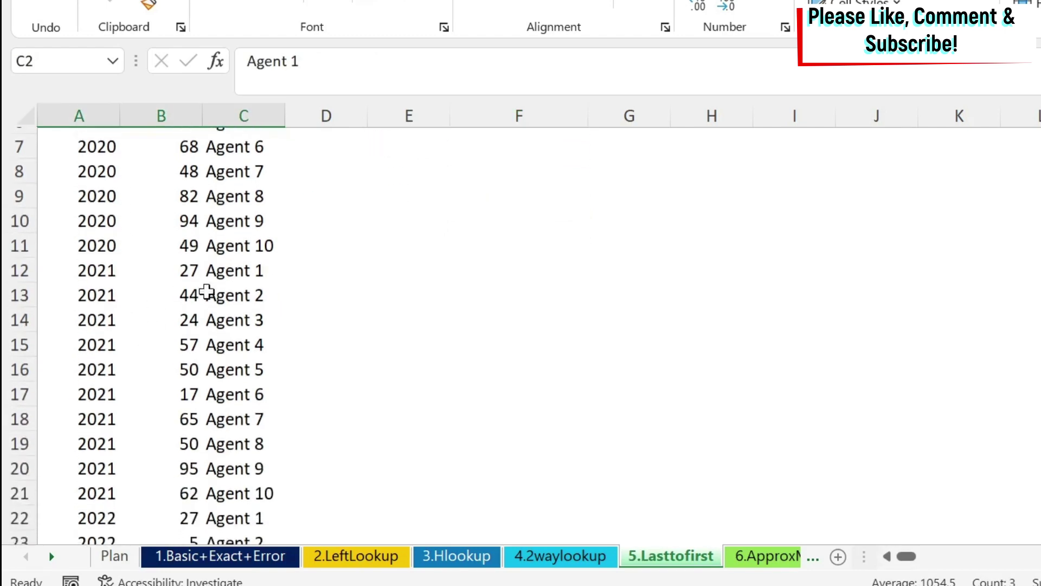
left_click_drag(254, 275, 70, 265)
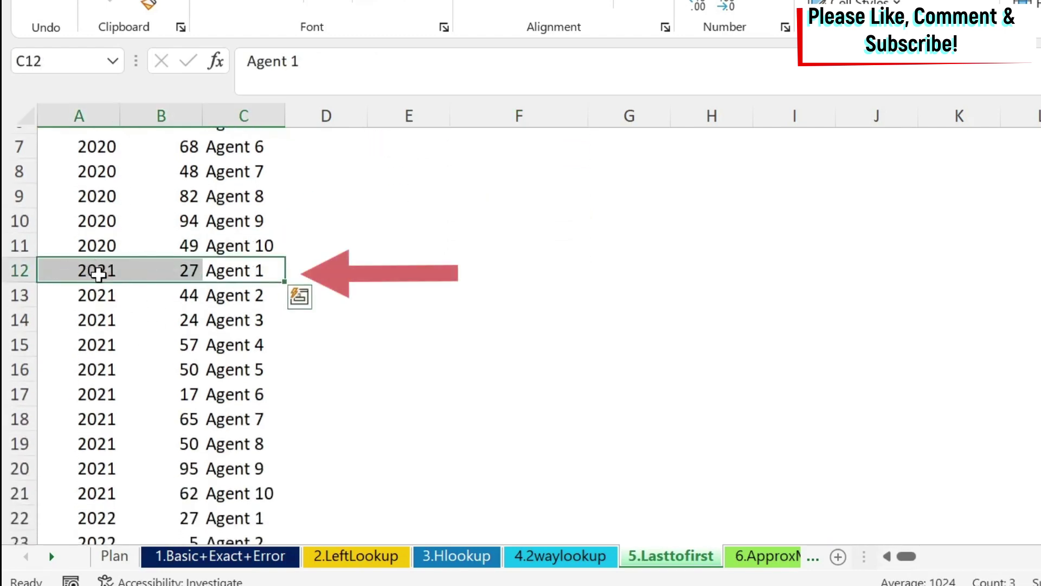
scroll(108, 327, "down", 2)
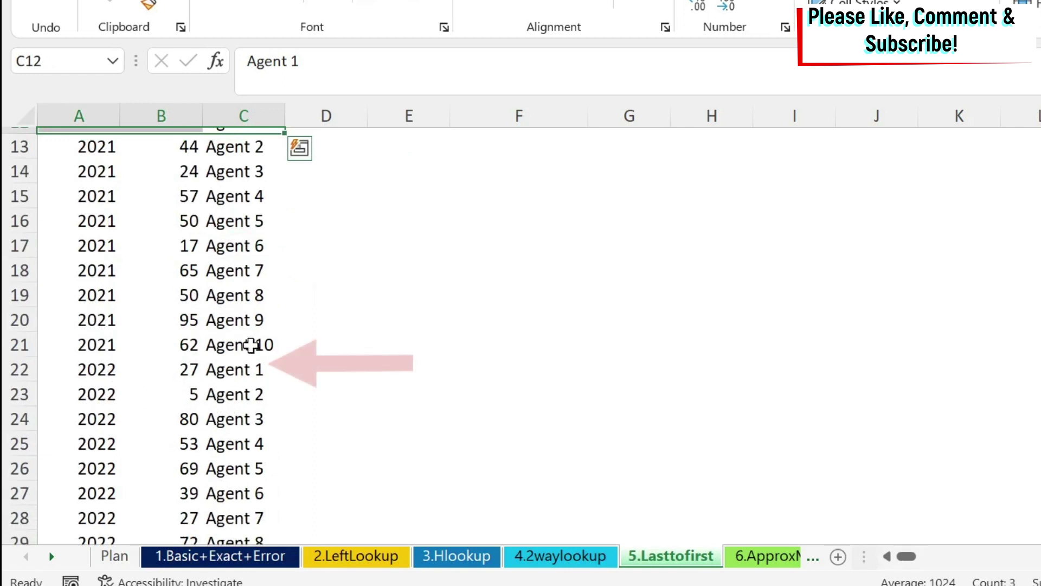
left_click_drag(244, 368, 58, 364)
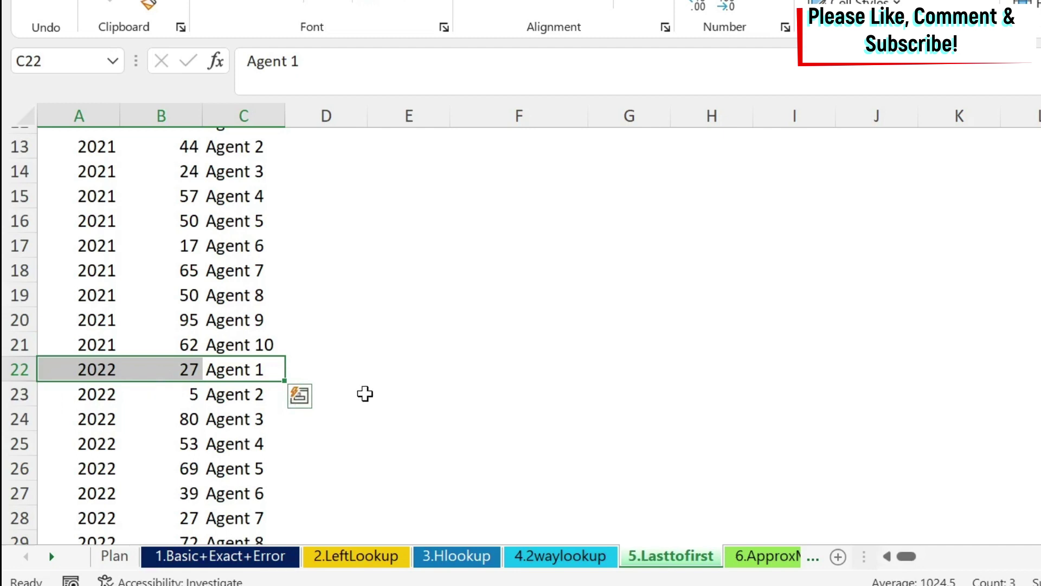
scroll(364, 393, "up", 4)
left_click(564, 274)
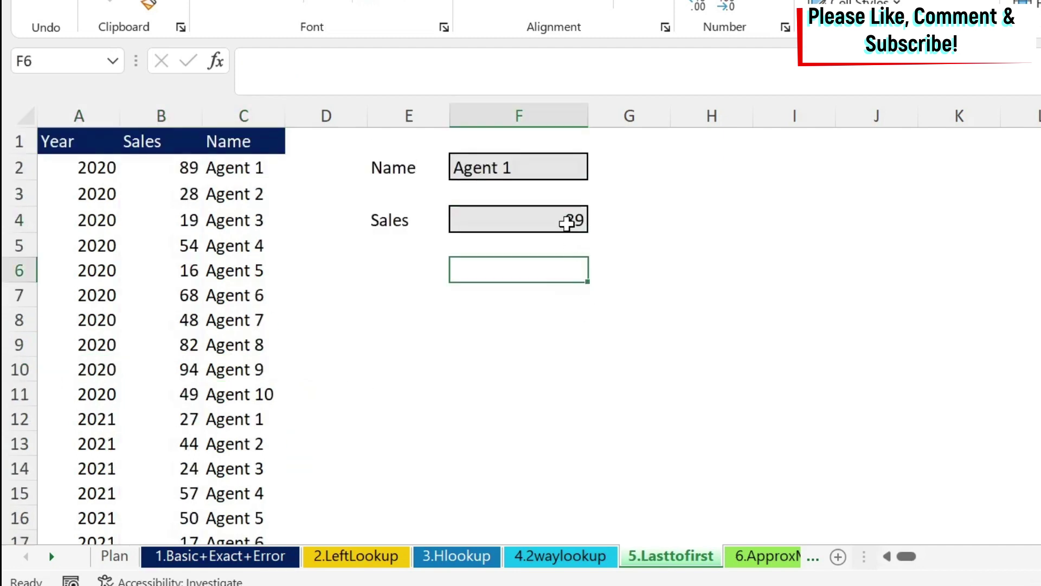
left_click(568, 225)
key("F2")
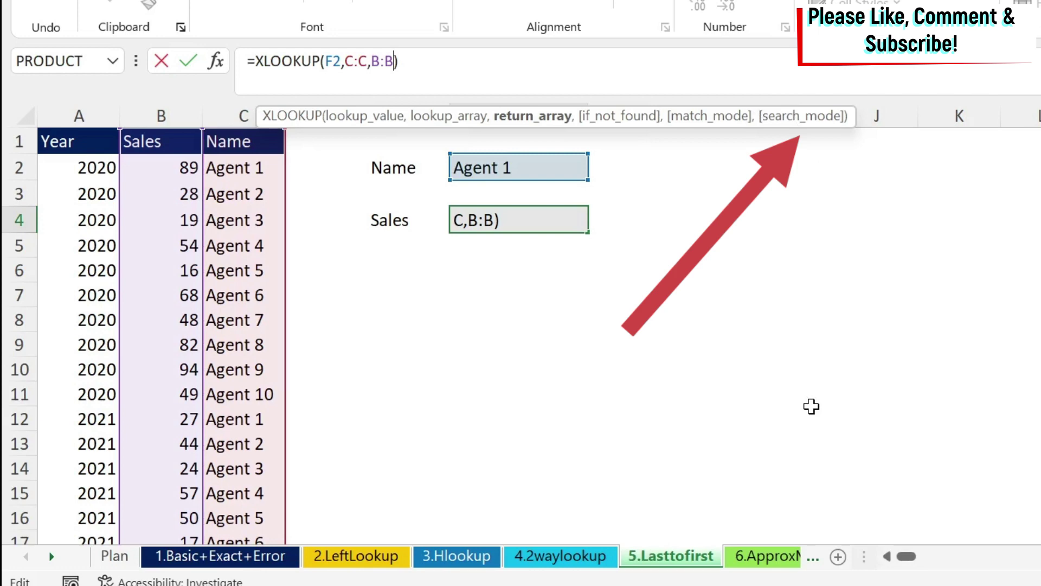
type(",")
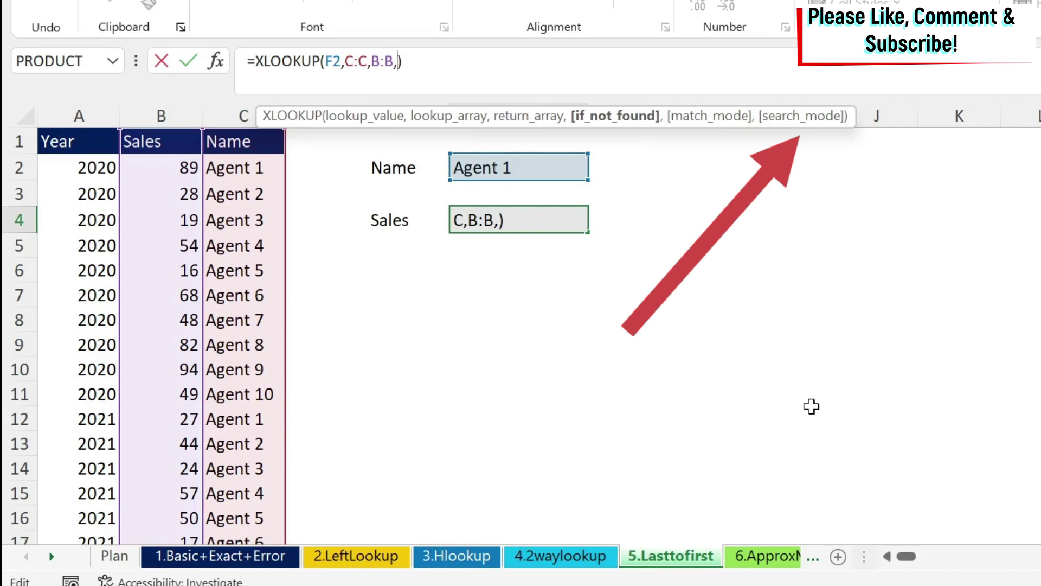
type(",")
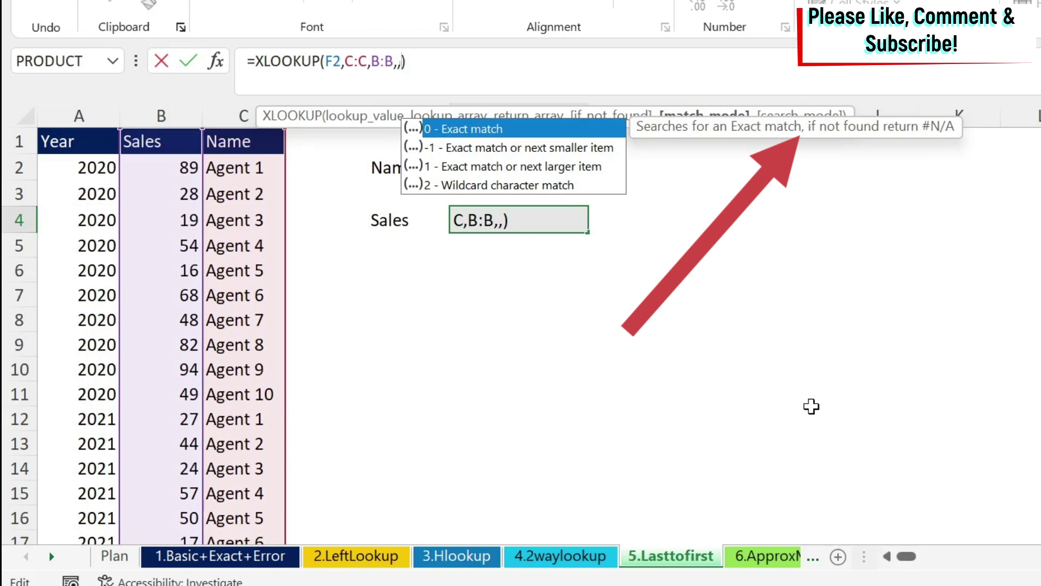
type(",")
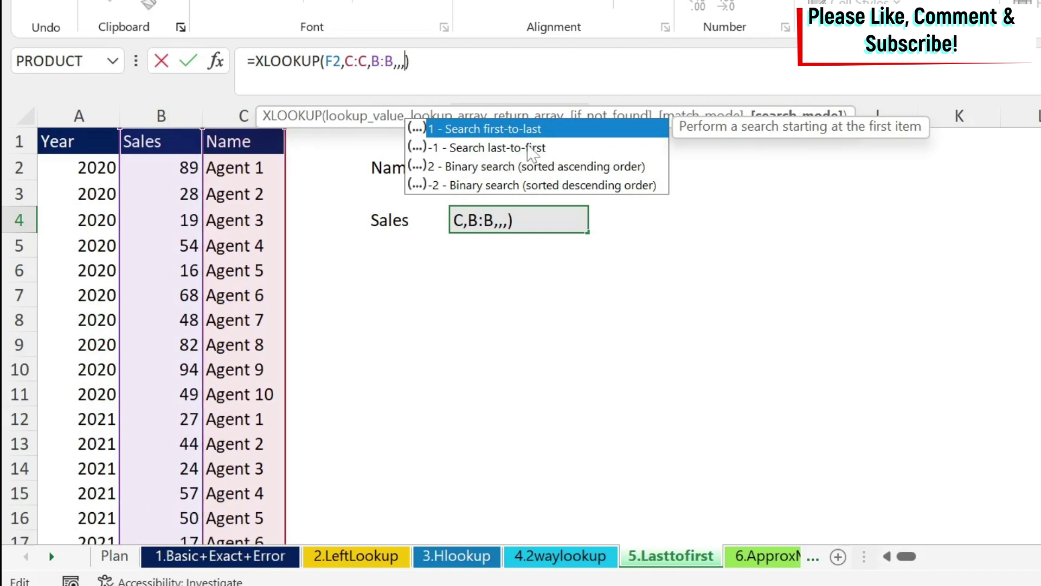
left_click(529, 150)
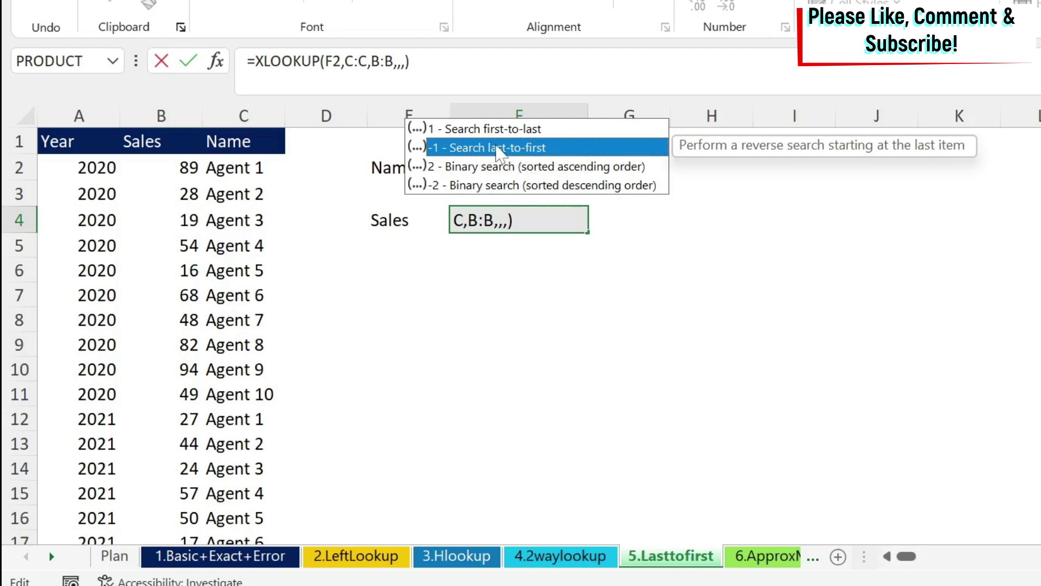
double_click(499, 147)
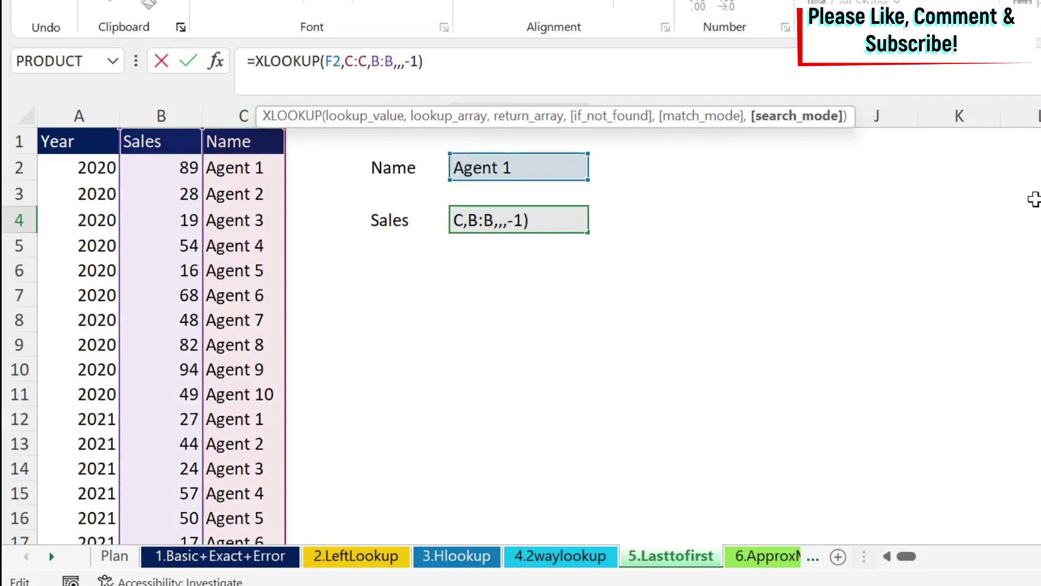
type(")")
key("Return")
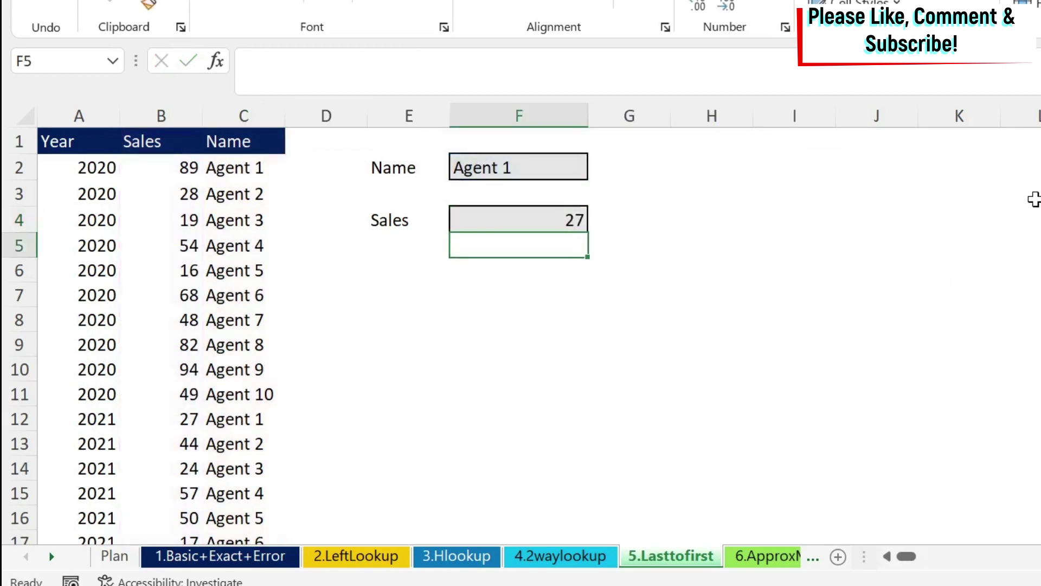
scroll(185, 377, "down", 2)
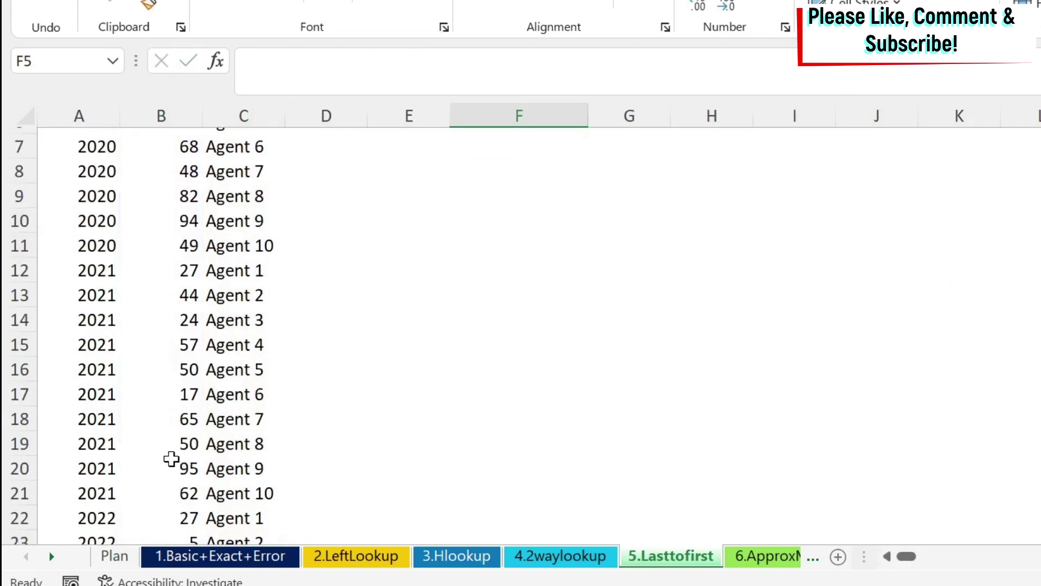
scroll(171, 459, "down", 1)
left_click(206, 444)
left_click(60, 444, "shift")
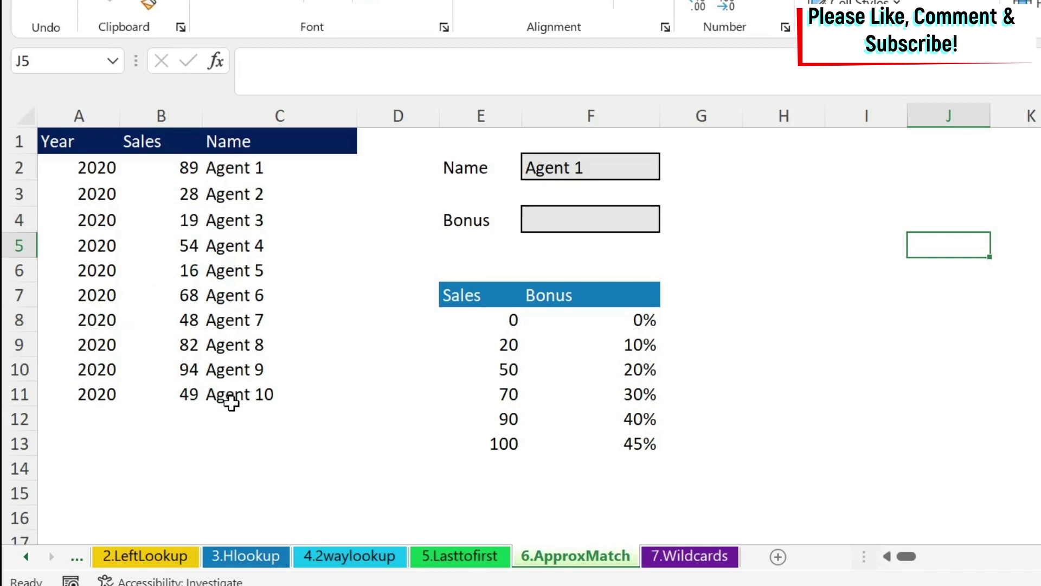
Review agents' sales and the 0/20/50 sales bonus tiers, then begin an XLOOKUP in the Bonus cell
left_click_drag(167, 167, 156, 369)
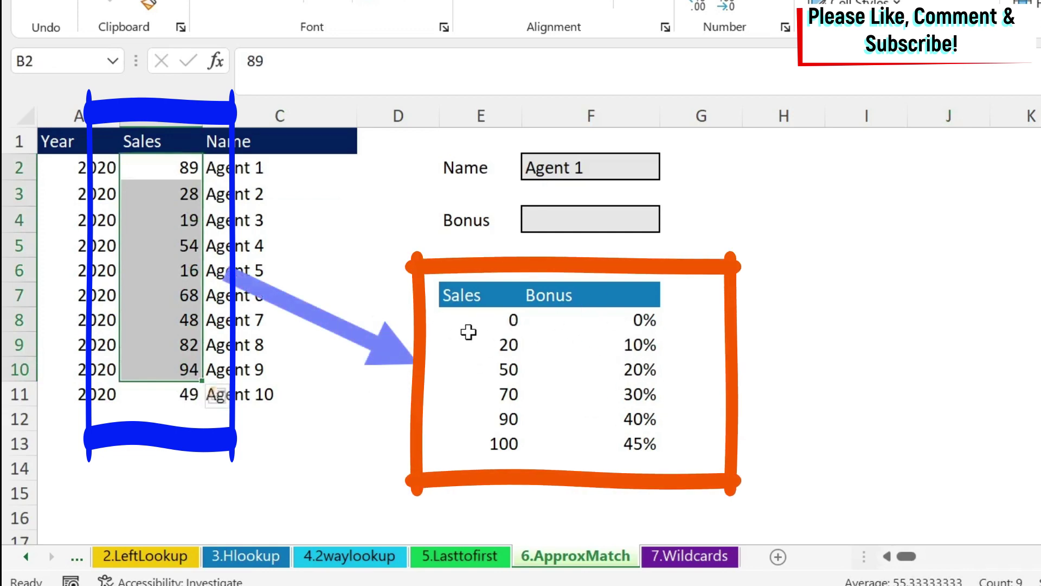
left_click(484, 323)
left_click(642, 322)
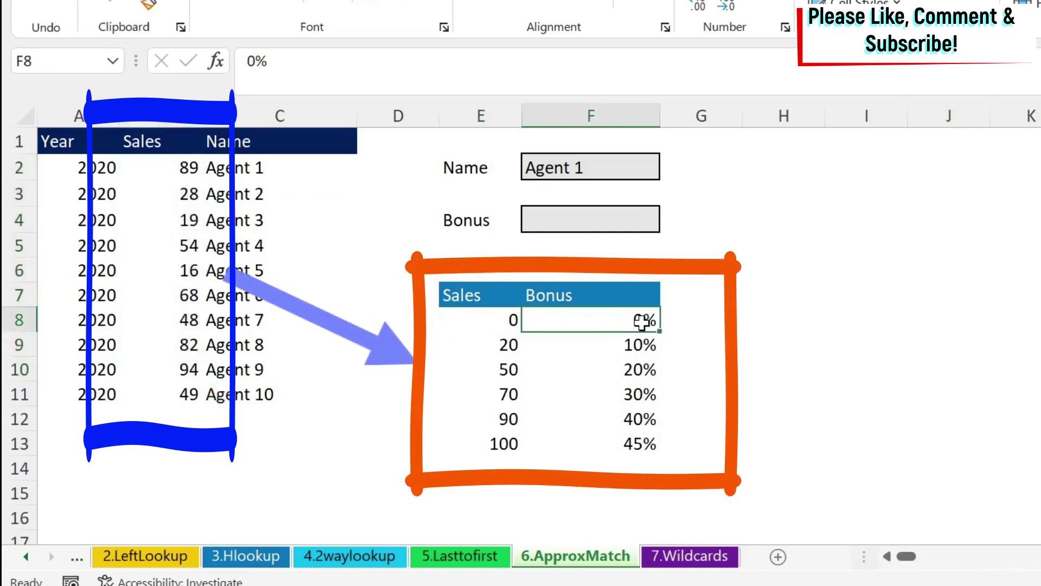
left_click(502, 344)
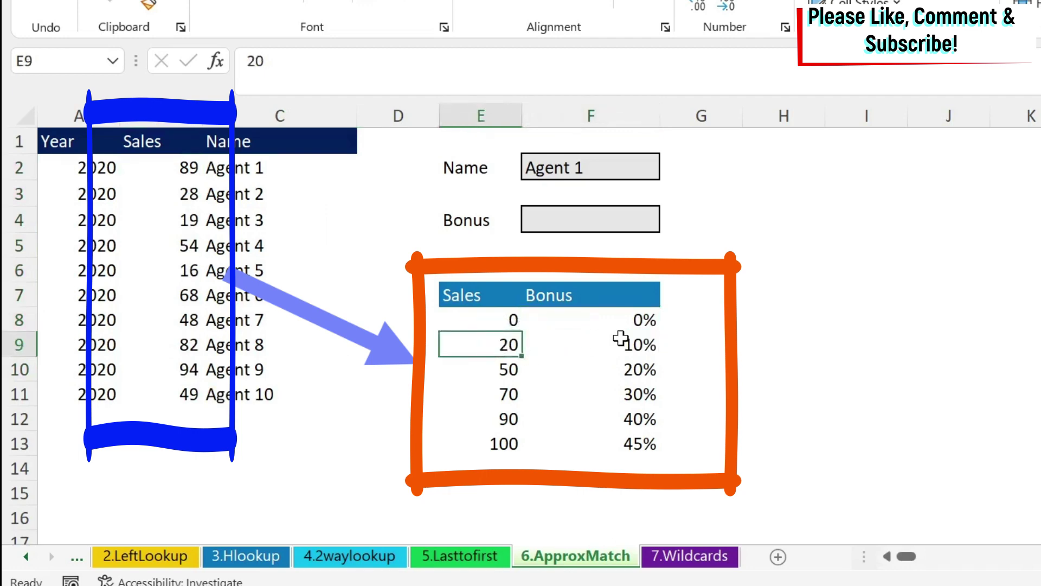
left_click(506, 368)
left_click(627, 348)
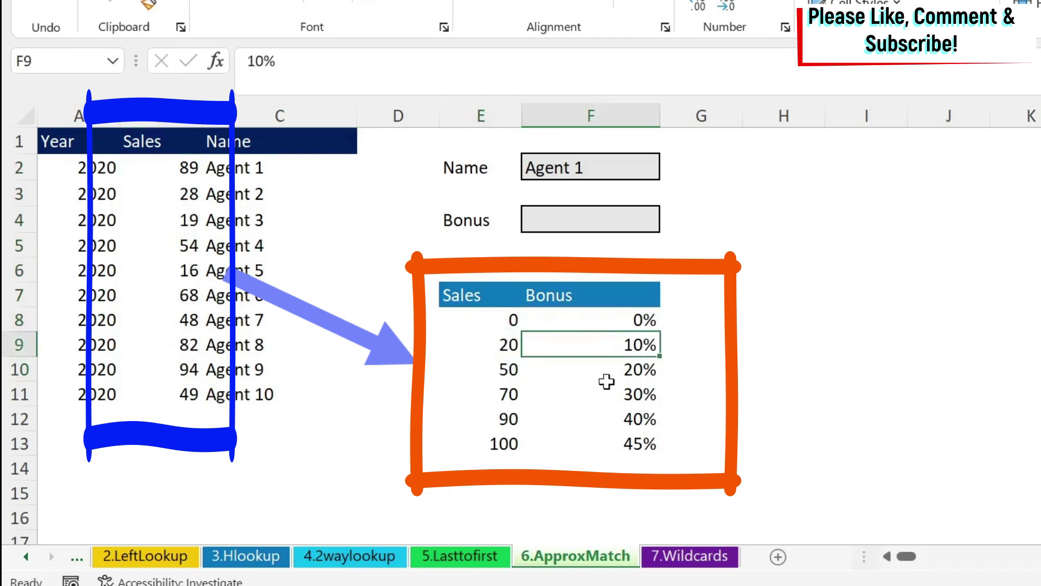
left_click(493, 373)
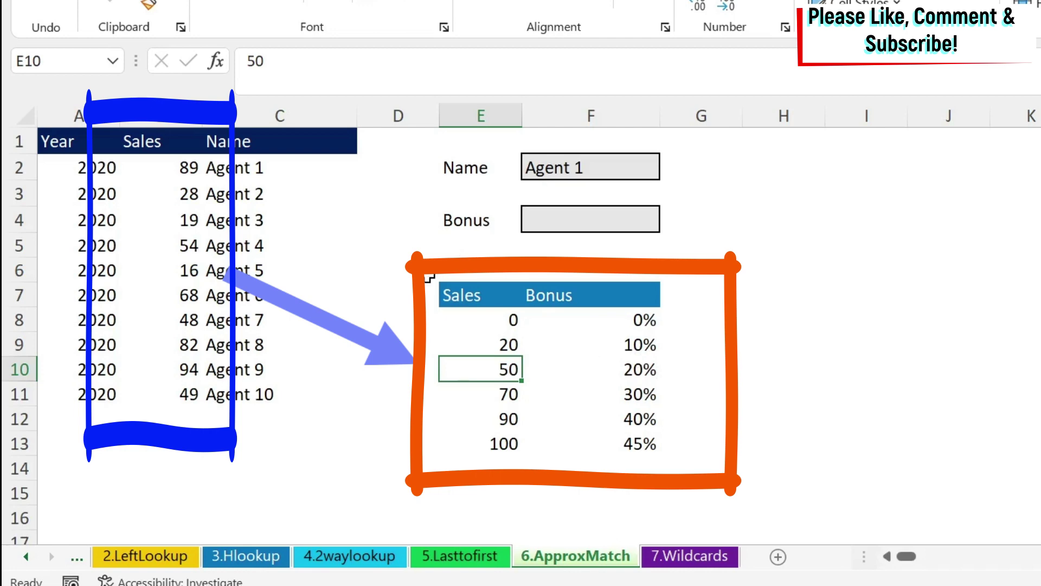
left_click(590, 222)
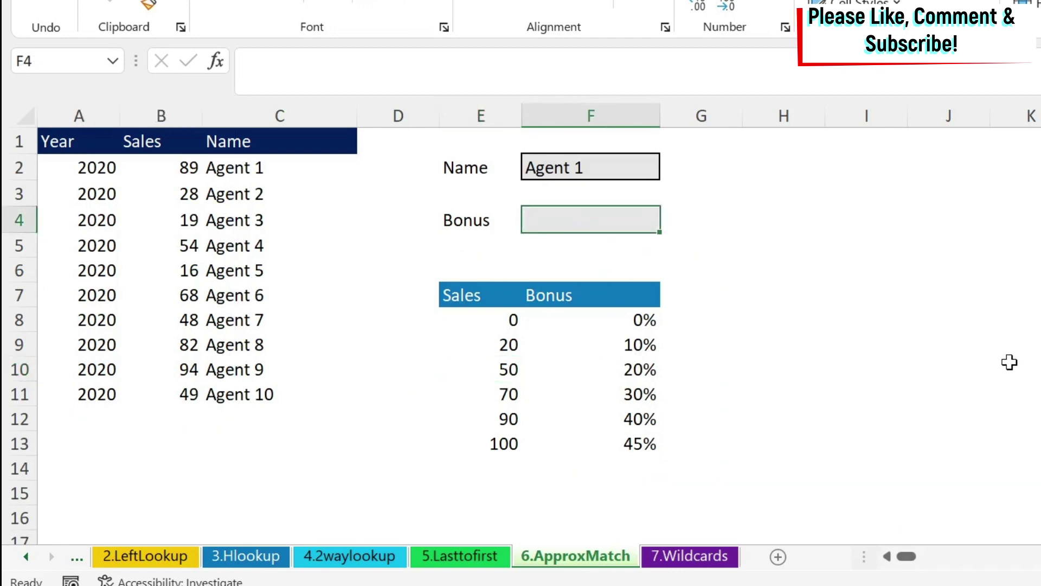
type("=xlook")
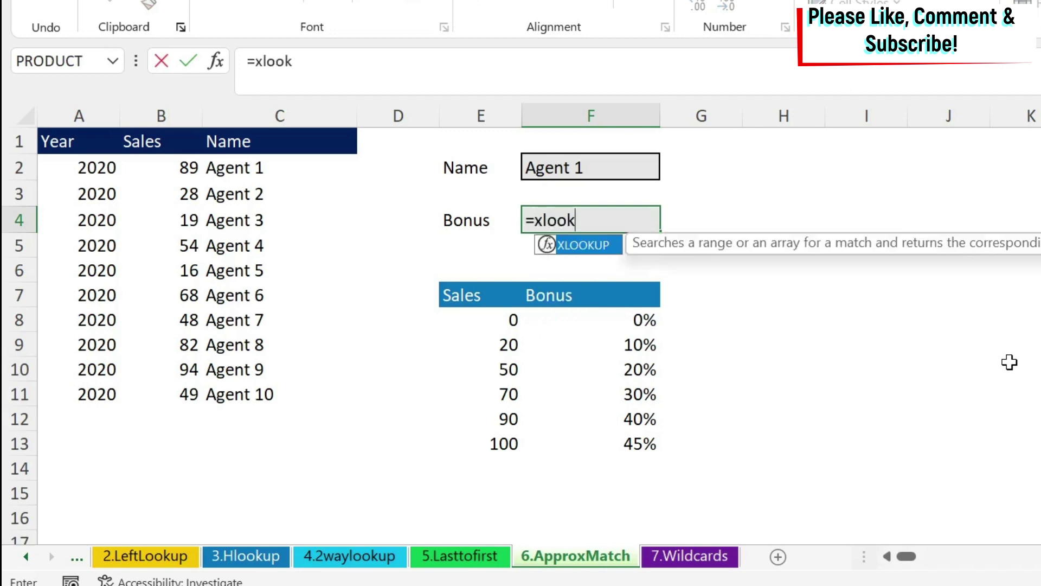
type("up(")
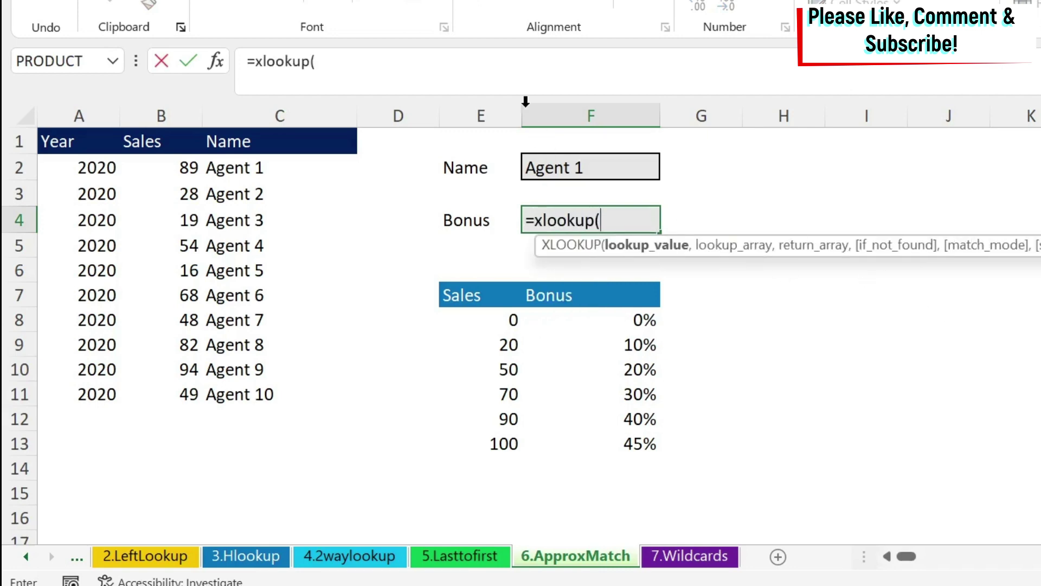
Complete =XLOOKUP(F2,C2:C11,B2:B11) in the Bonus cell, returning Agent 1's 89 sales shown as 8900%
left_click(579, 166)
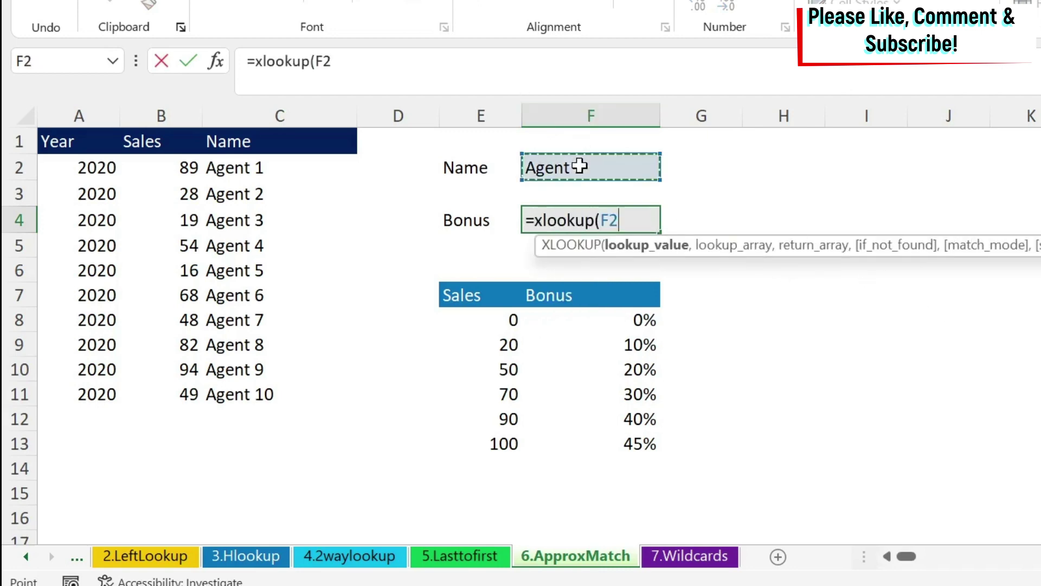
type(",")
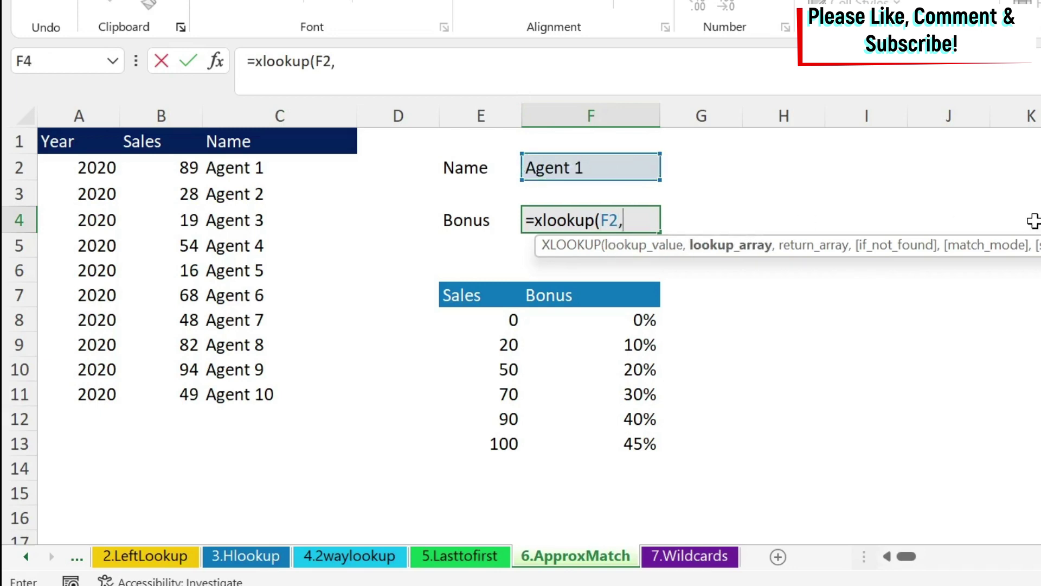
left_click_drag(262, 167, 252, 387)
type(",")
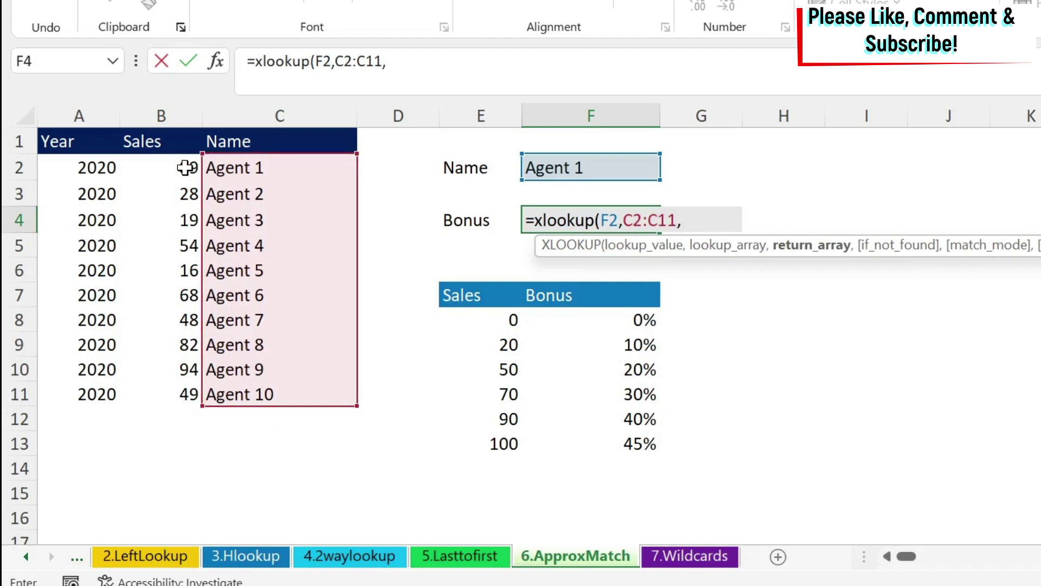
left_click_drag(179, 163, 168, 381)
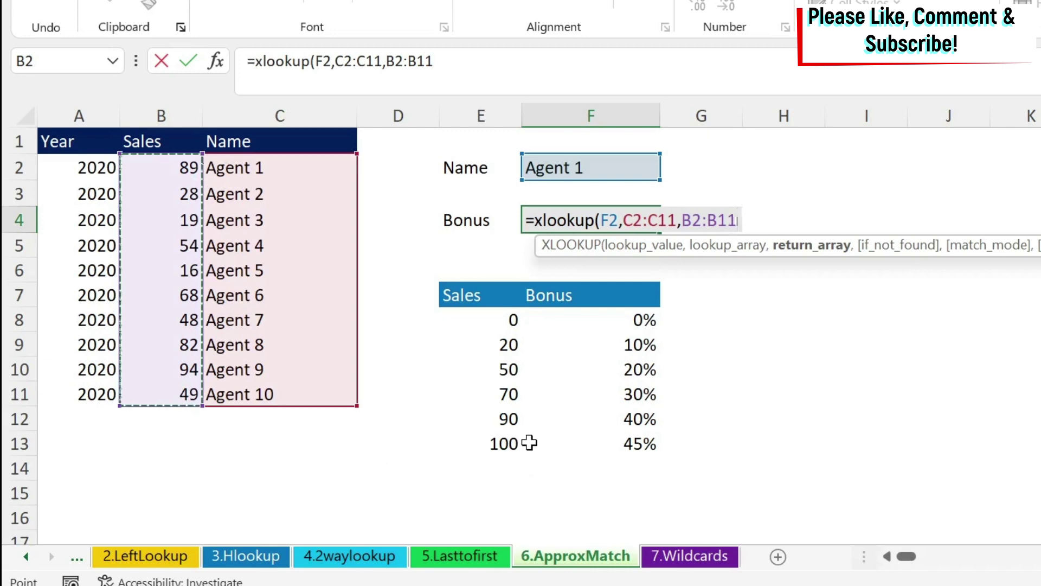
type(")")
key("Return")
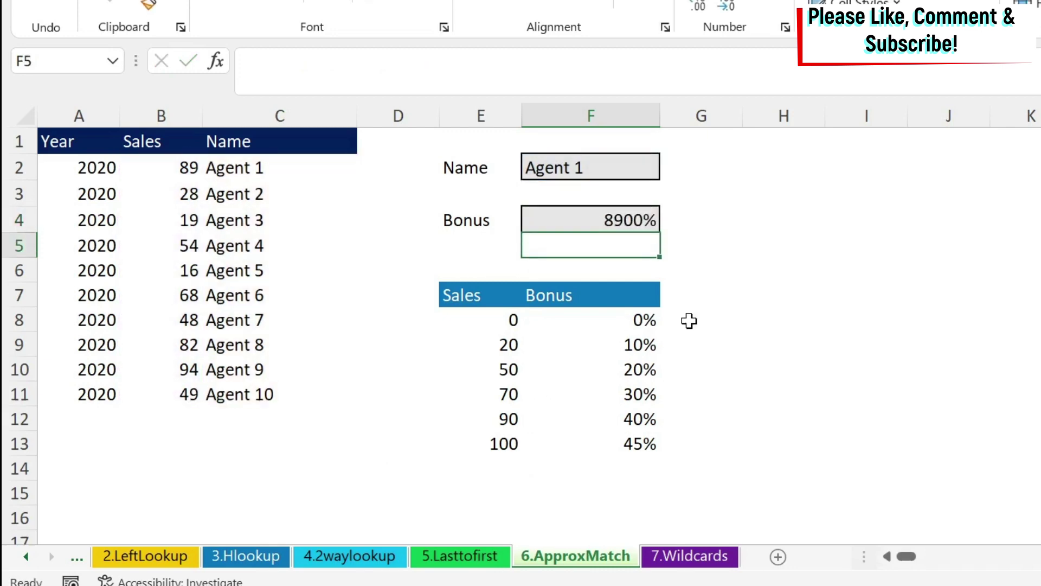
left_click(618, 221)
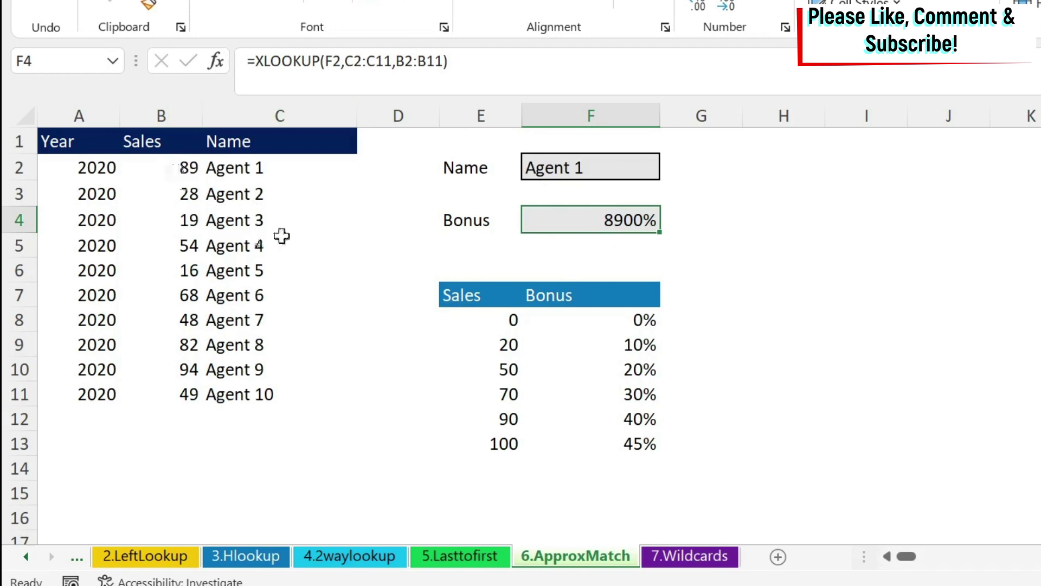
left_click(187, 167)
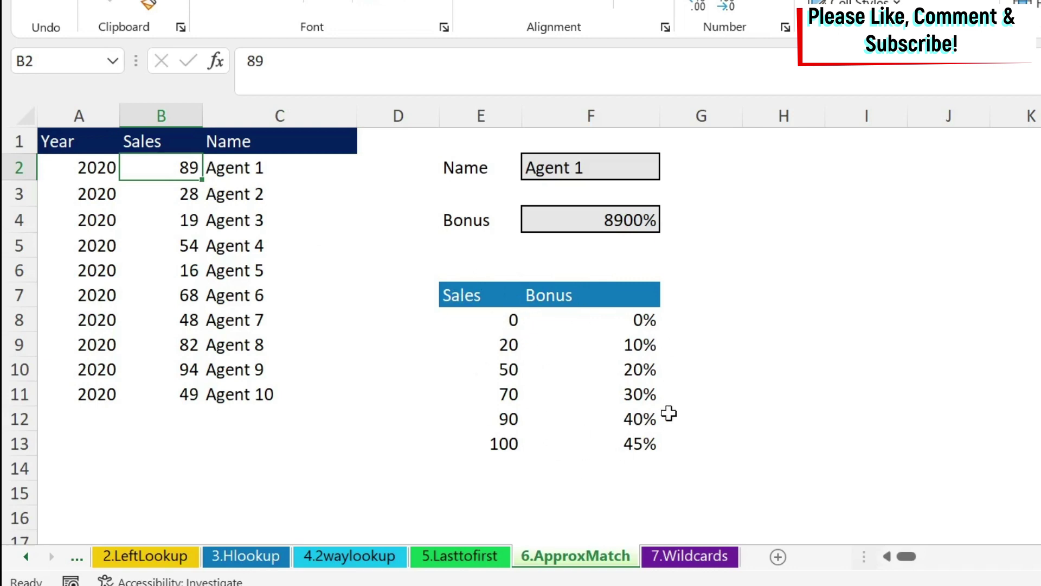
left_click(617, 227)
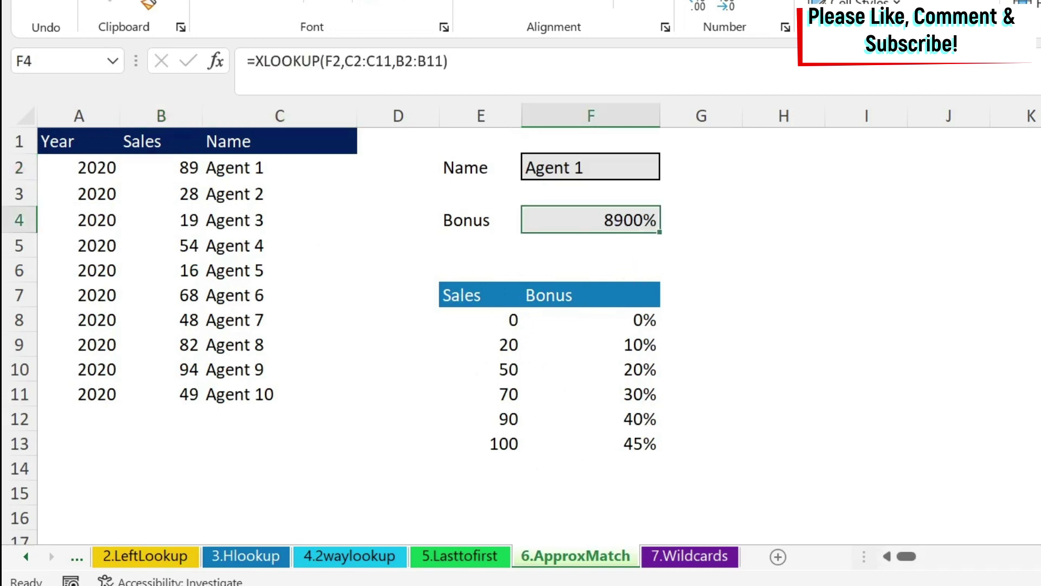
Wrap the Bonus formula's sales lookup in an outer XLOOKUP over tiers E8:E13, returning rates F8:F13
key("F2")
type("xlookup")
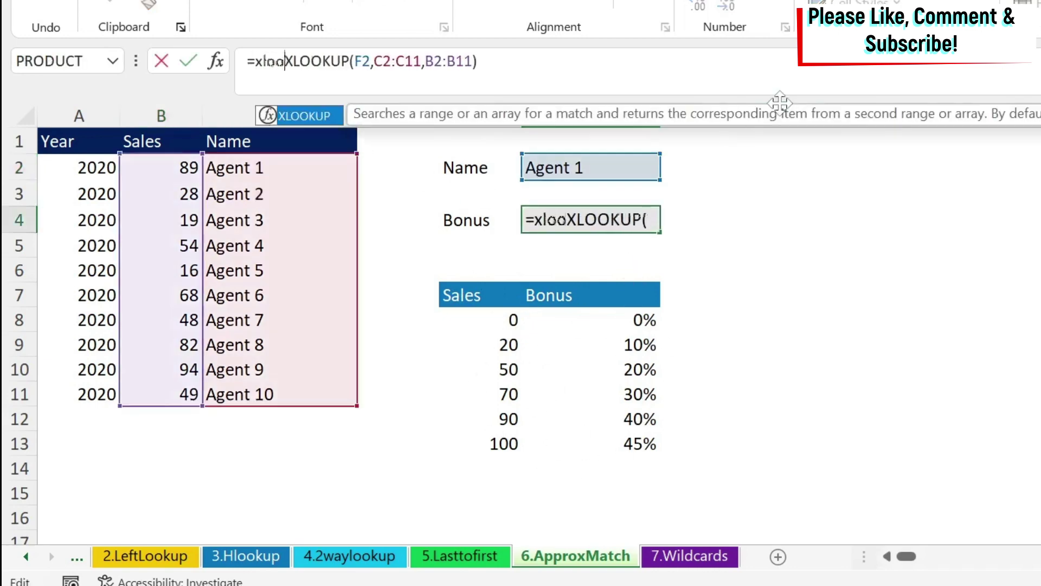
type("(")
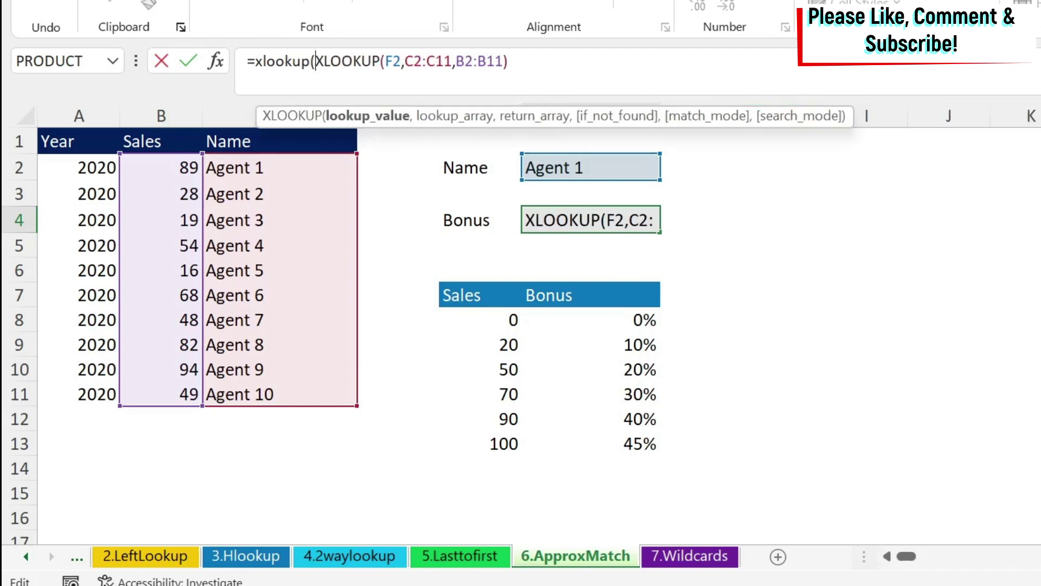
key("End")
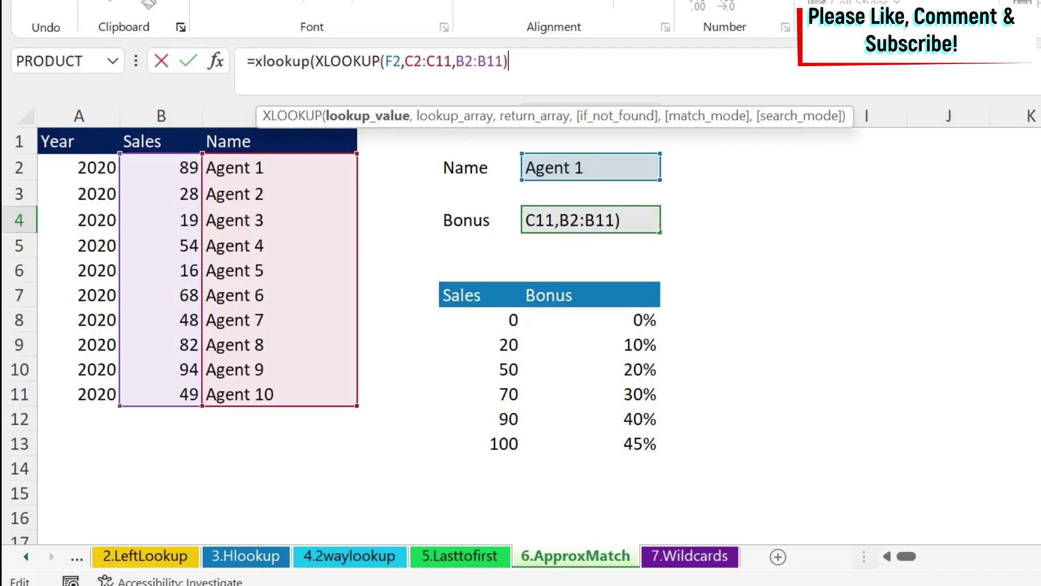
type(",")
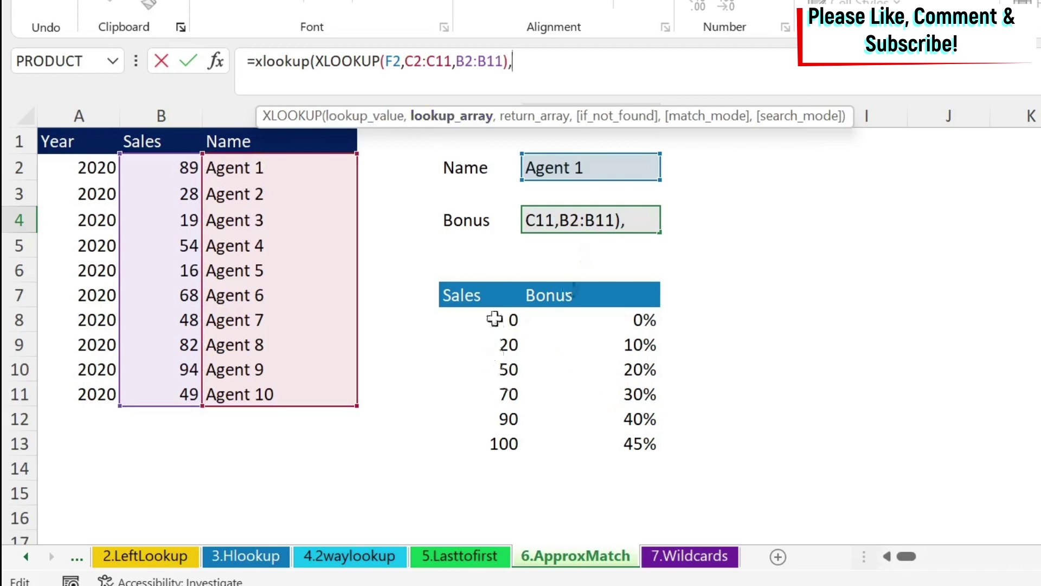
left_click_drag(494, 319, 484, 443)
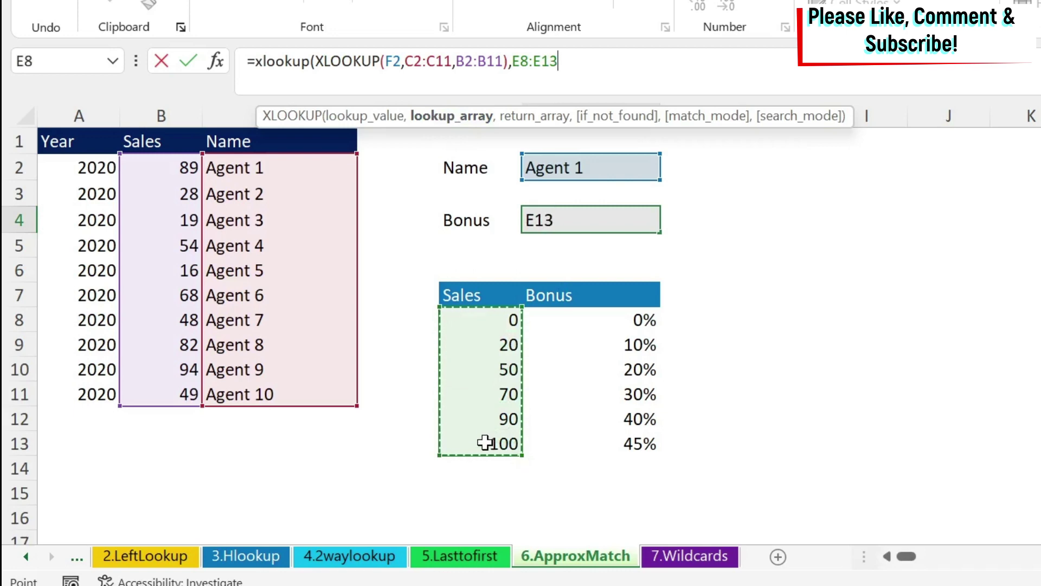
type(",")
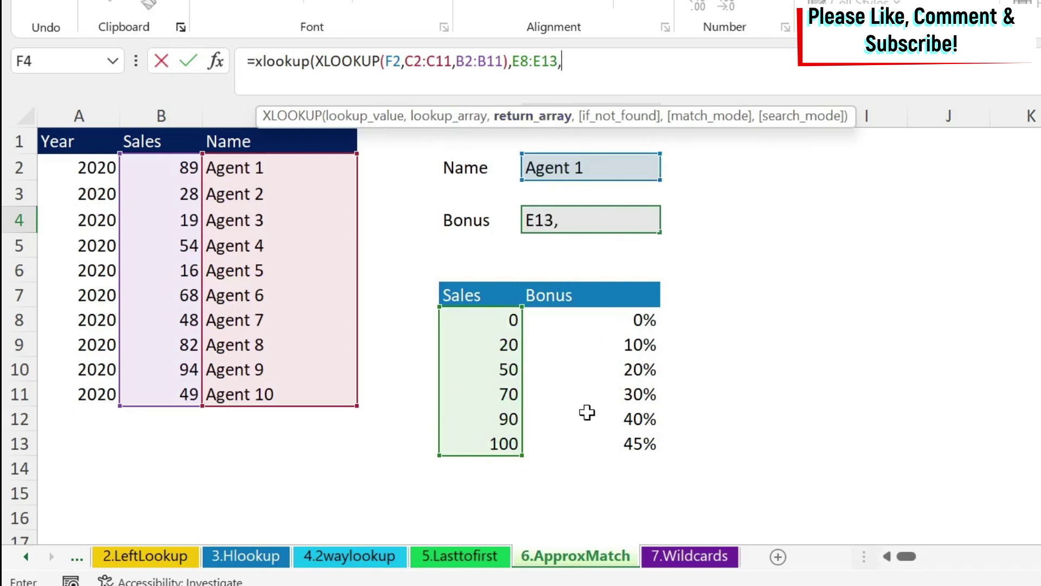
left_click_drag(589, 319, 591, 437)
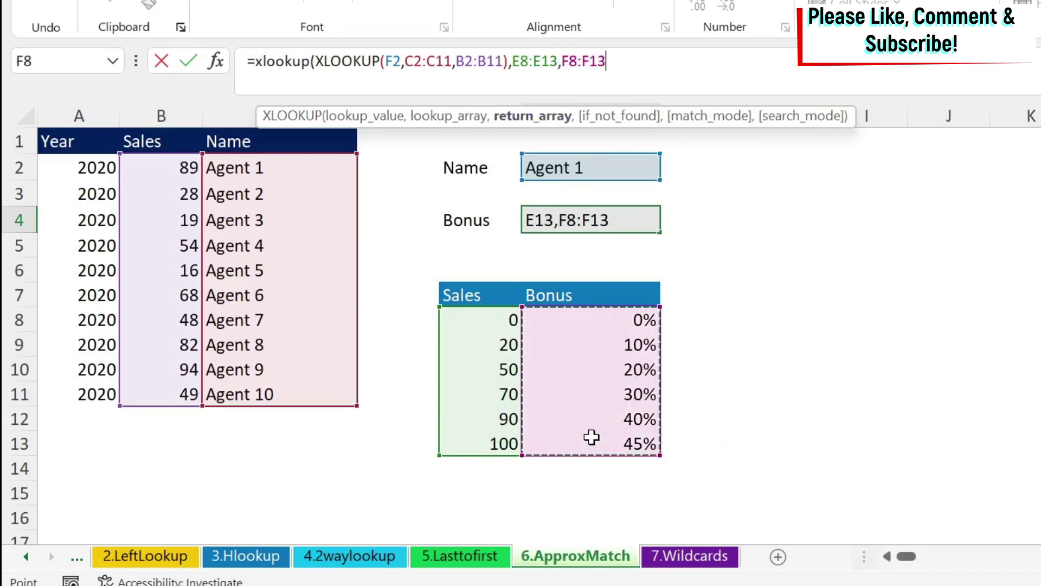
type(",")
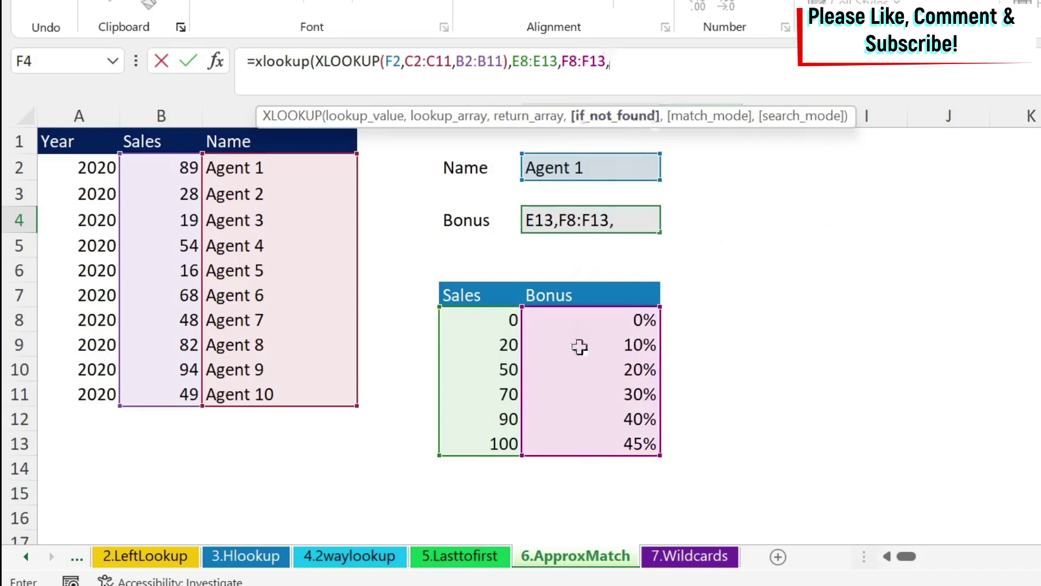
type(",")
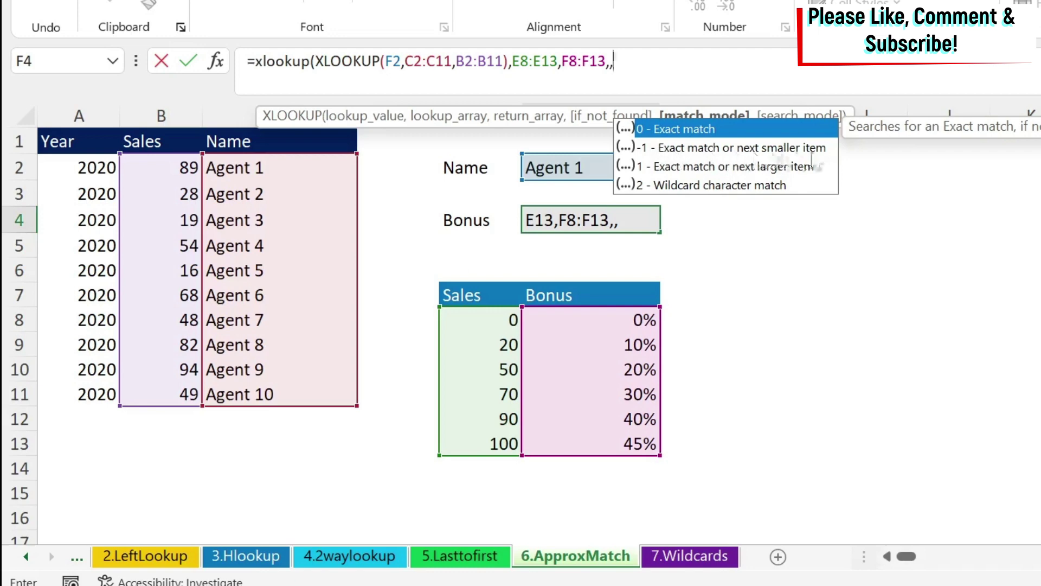
Set match mode -1 (exact or next smaller) so Agent 1's bonus shows 30% at the 70 tier
left_click(706, 152)
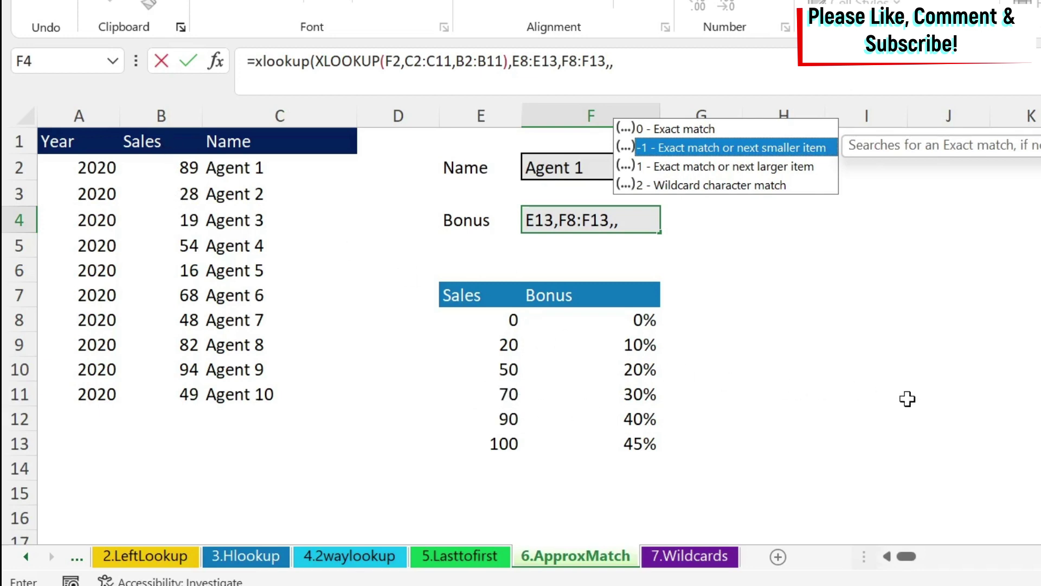
double_click(709, 150)
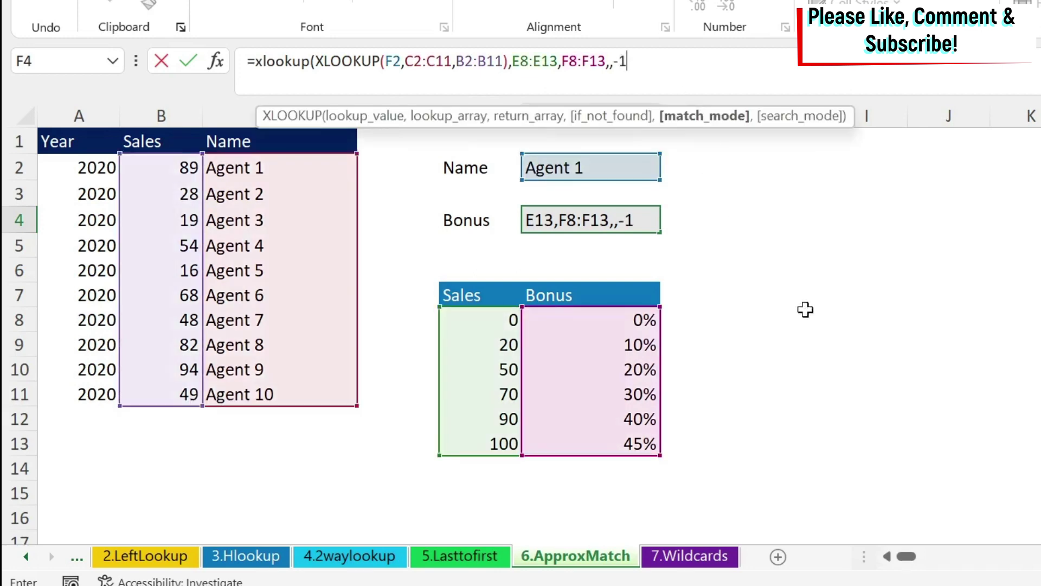
type(")")
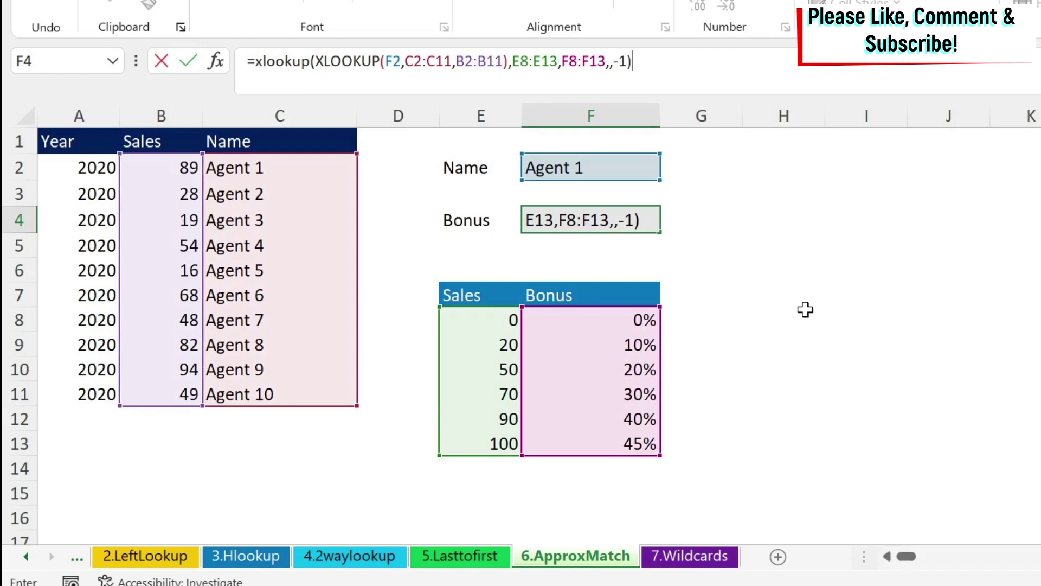
key("Return")
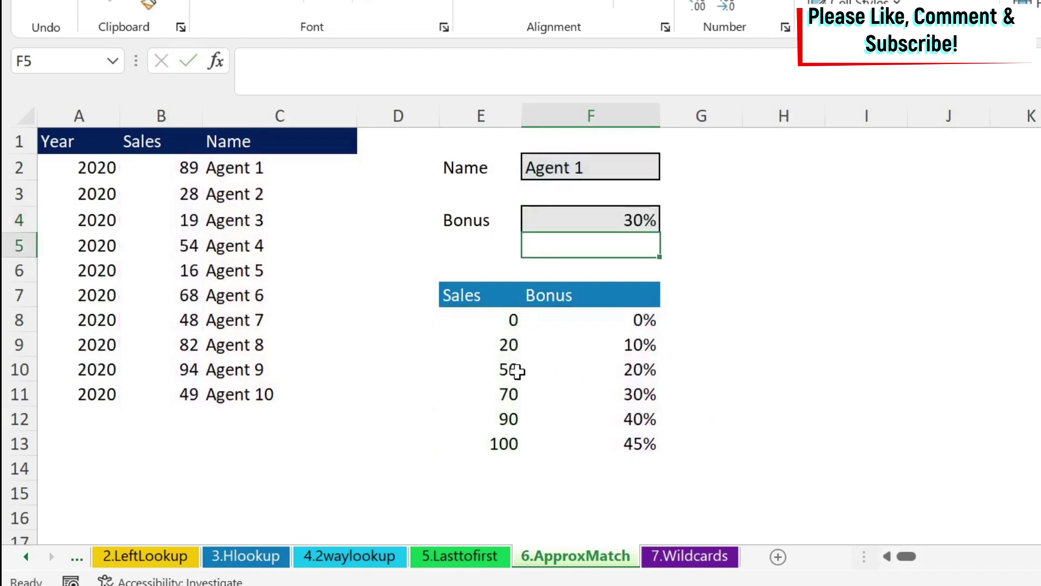
left_click_drag(509, 396, 658, 405)
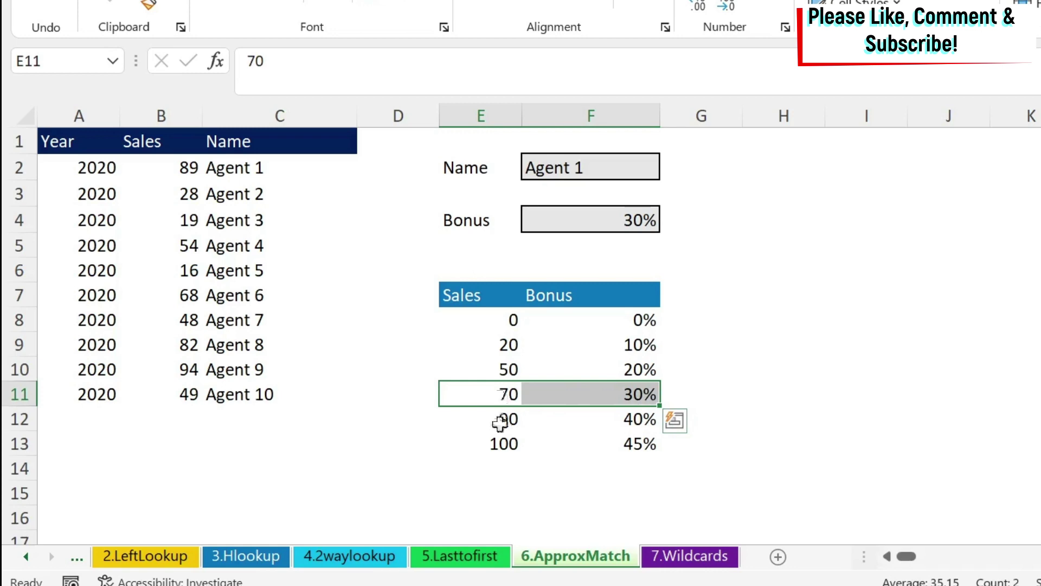
Pick Agent 3 as the Name; their 19 sales fall in the 0 tier, giving a 0% bonus
left_click(598, 168)
left_click(671, 170)
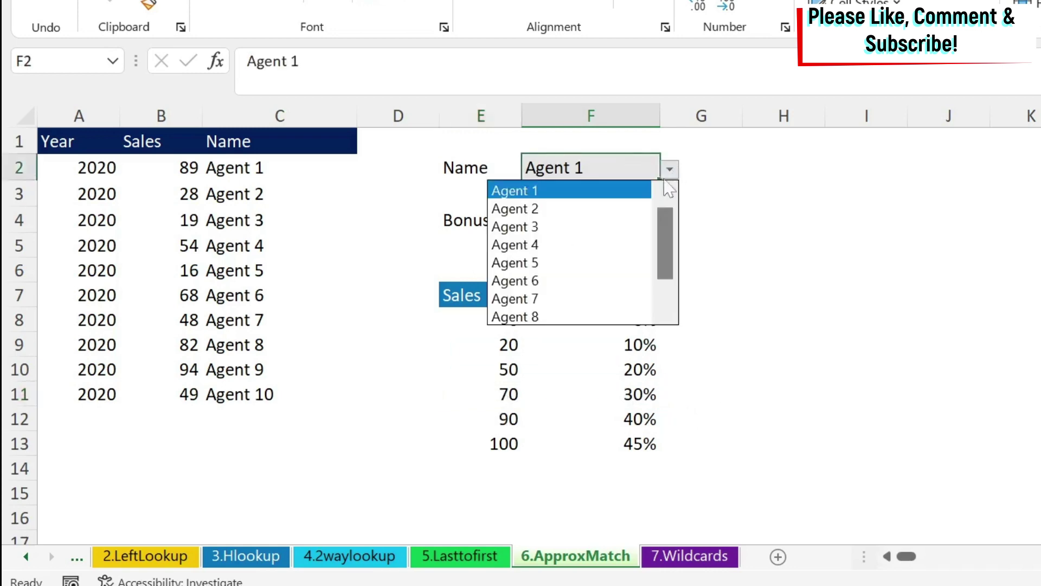
left_click(566, 227)
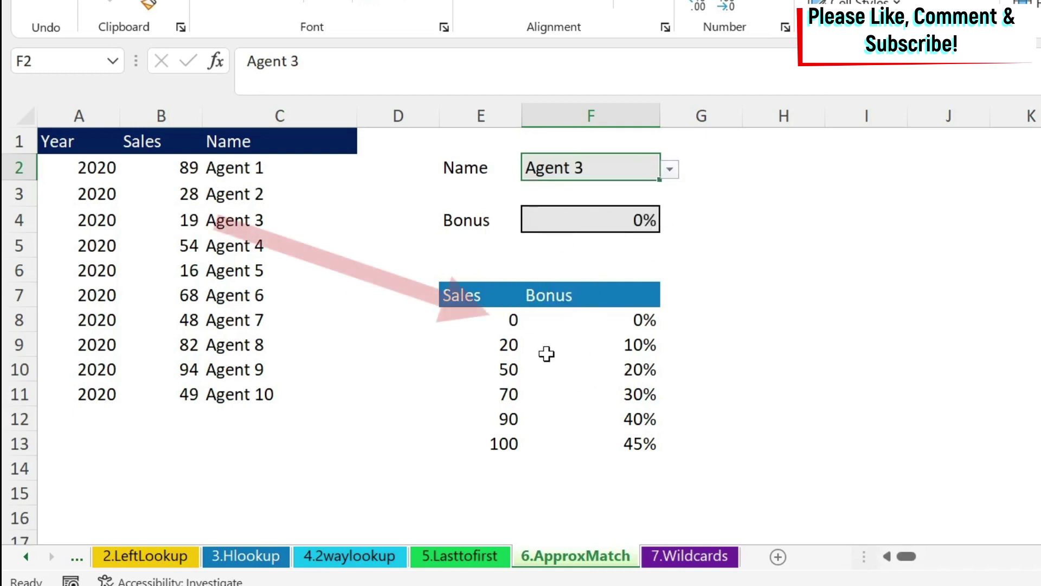
left_click(200, 217)
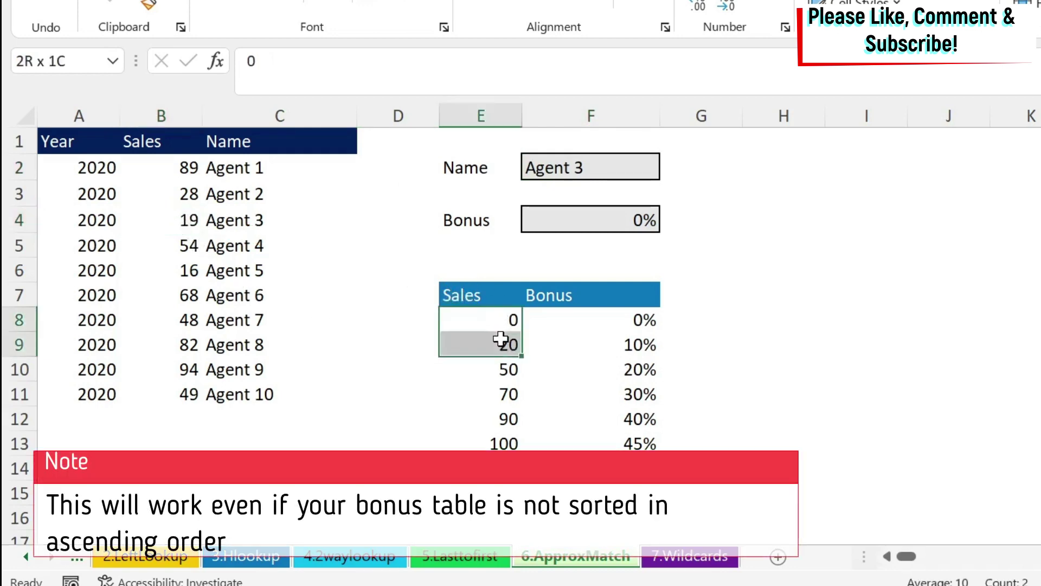
left_click_drag(500, 339, 501, 340)
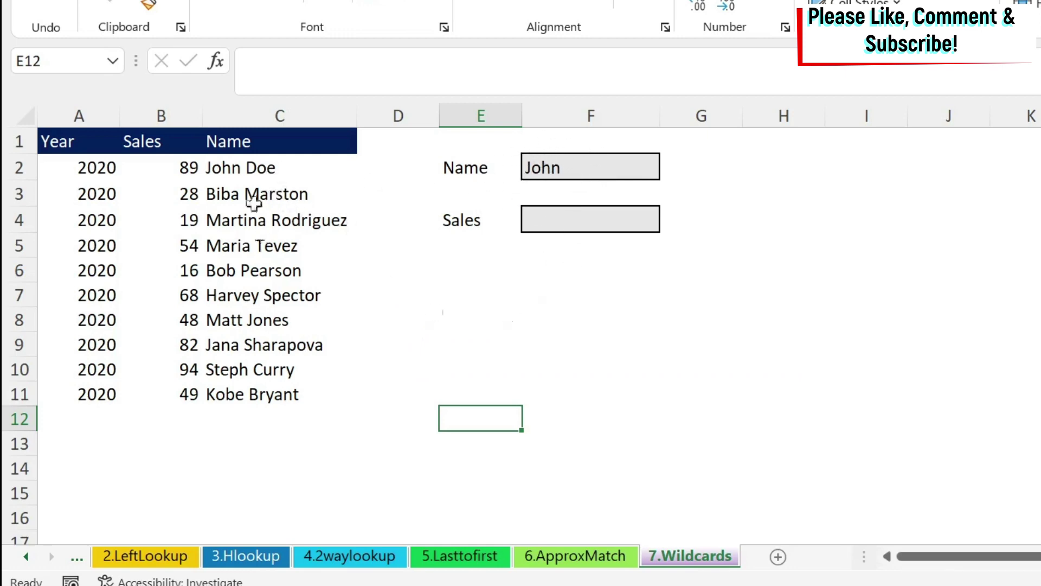
Enter =XLOOKUP(F2,C2:C11,B2:B11) in Sales cell F4, which returns #N/A for the partial name
left_click(250, 172)
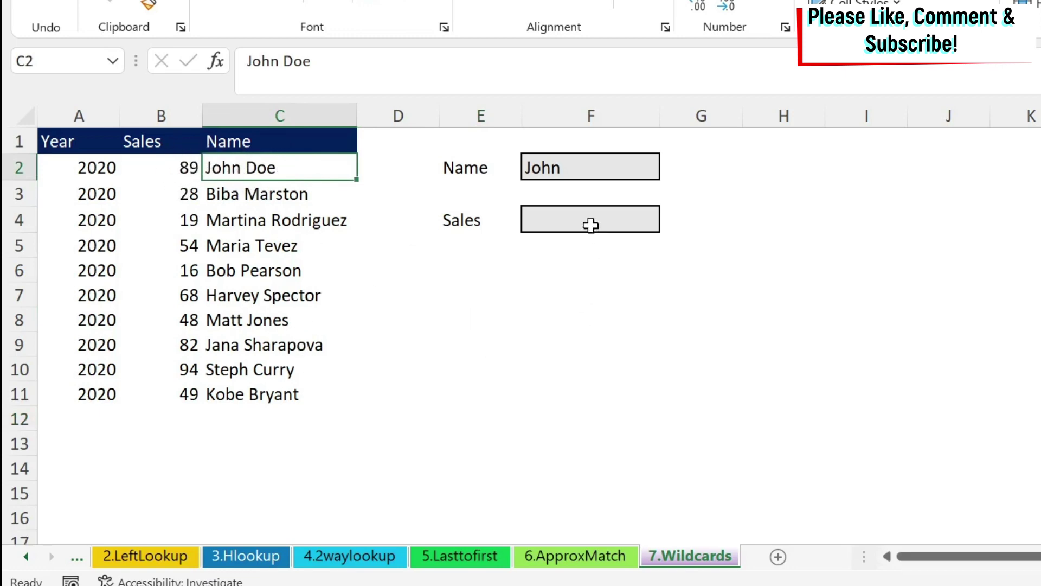
left_click(591, 224)
type("=xloo")
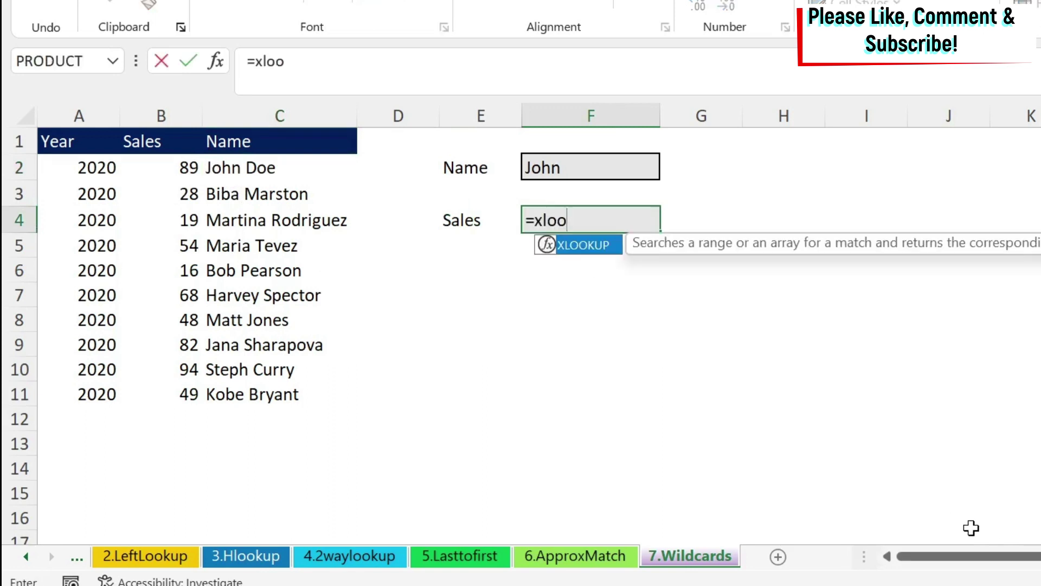
key("Tab")
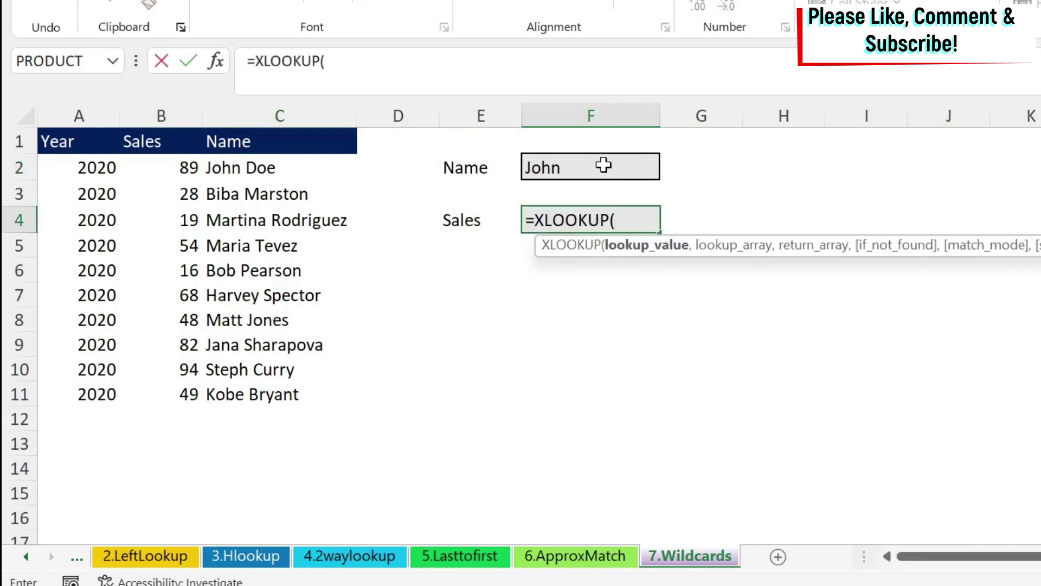
left_click(604, 164)
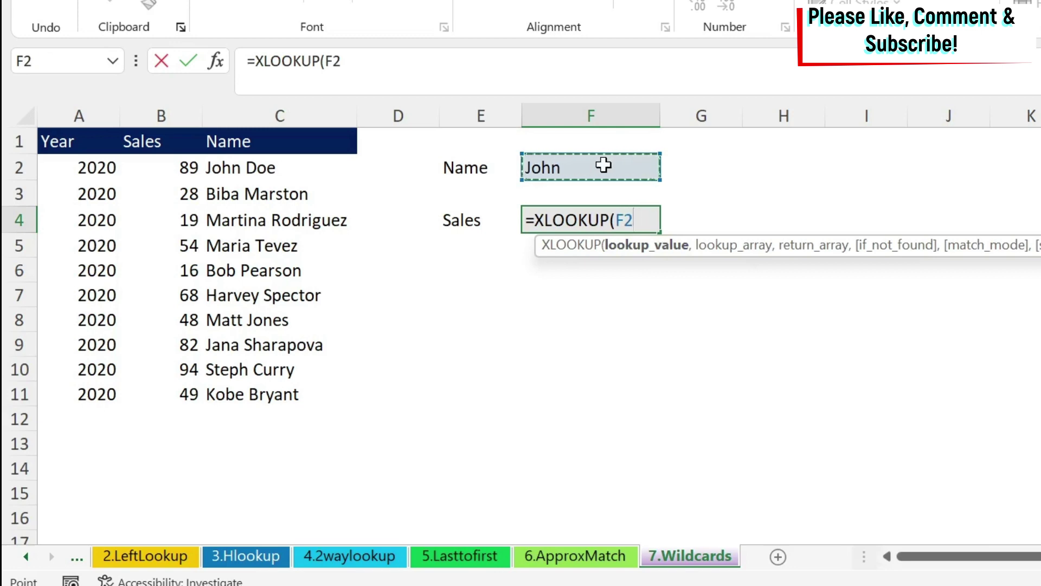
type(",")
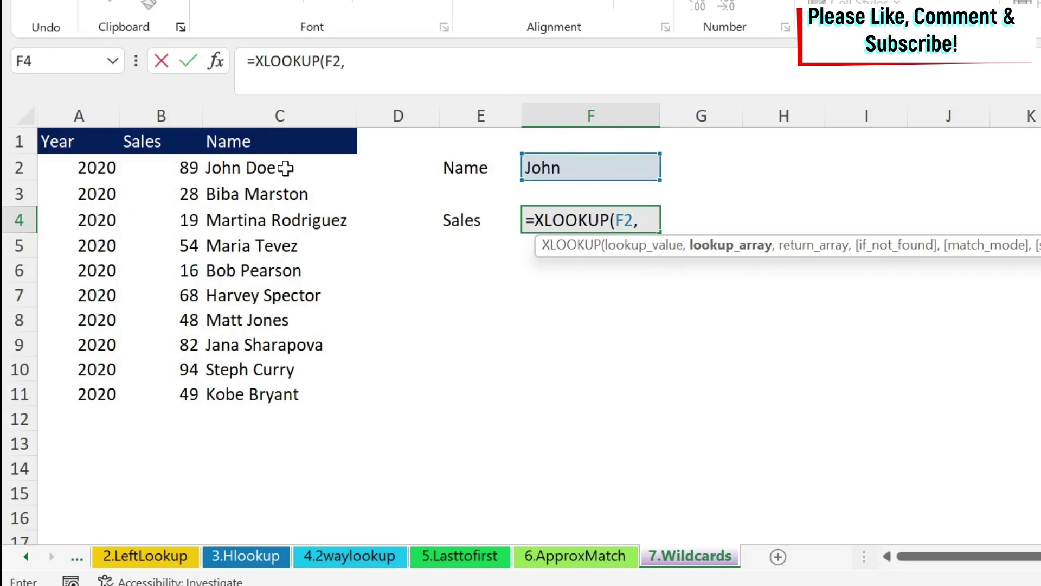
left_click_drag(250, 167, 247, 393)
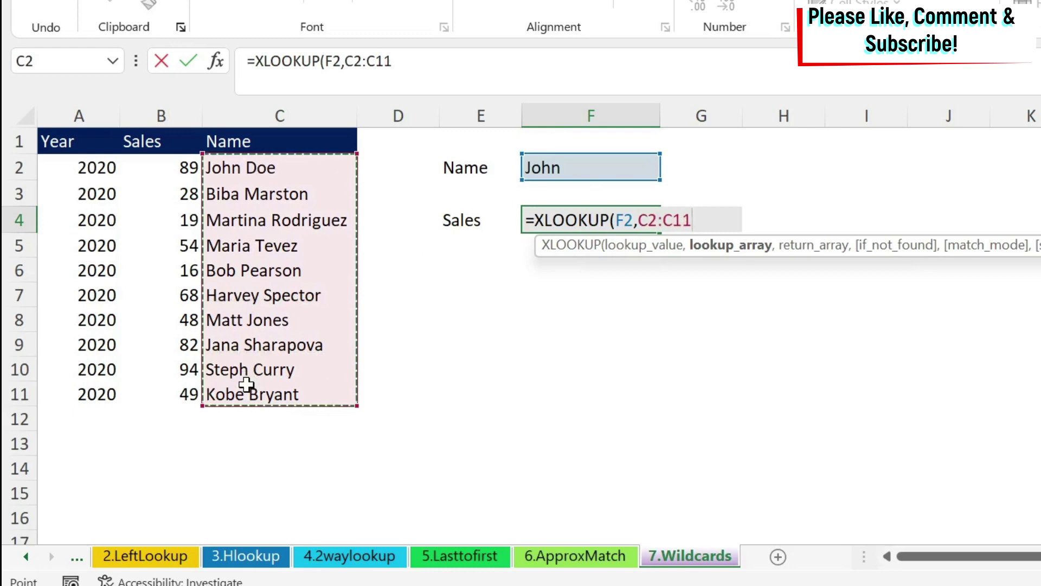
type(",")
left_click_drag(166, 167, 173, 382)
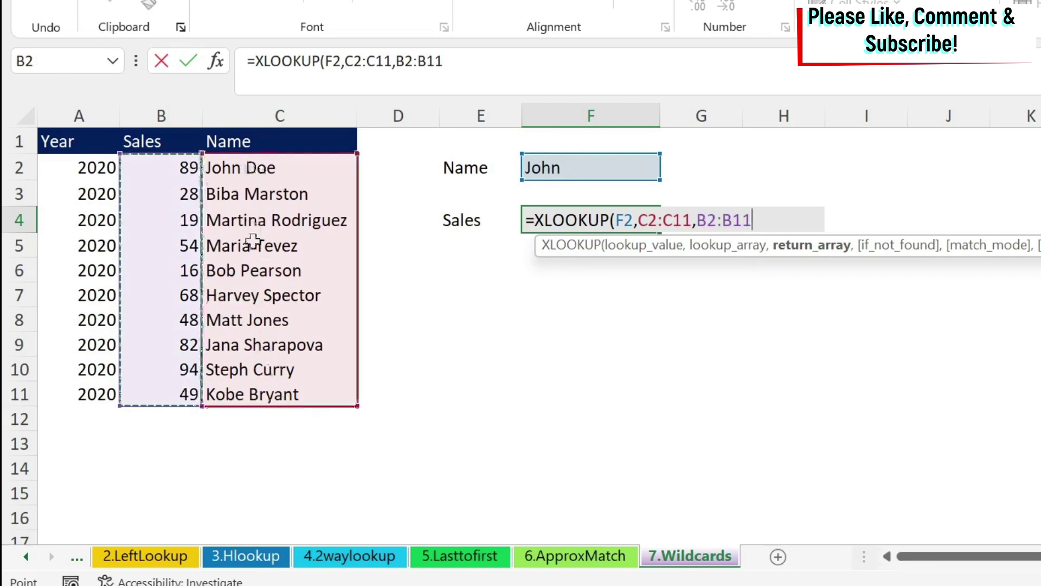
type(")")
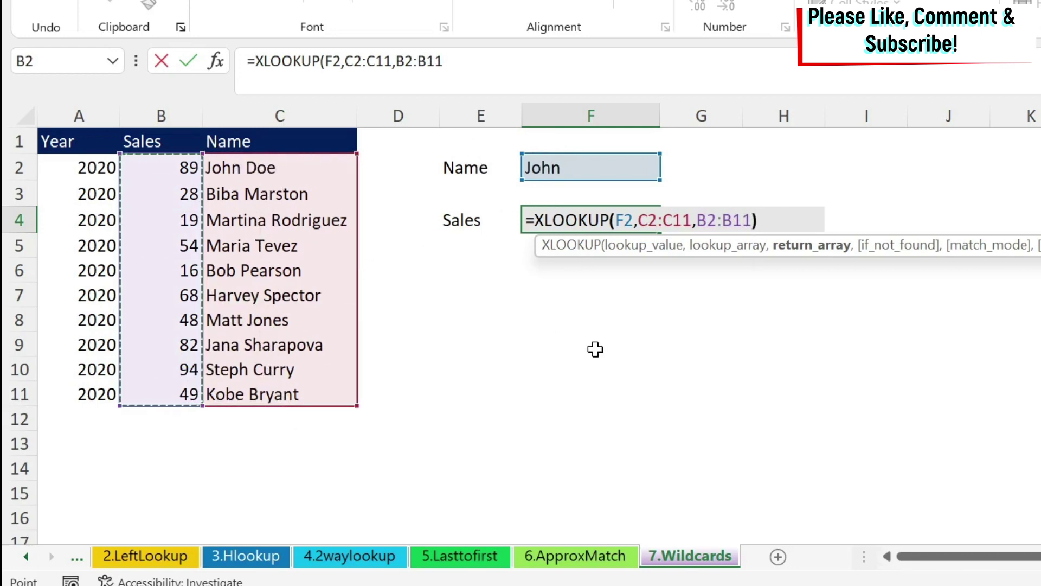
key("Return")
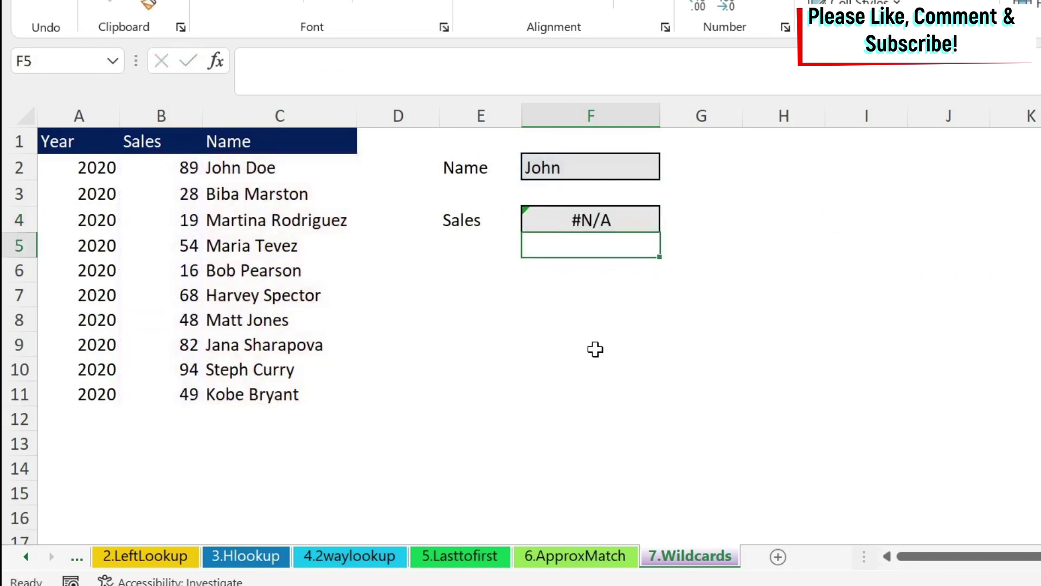
left_click(596, 220)
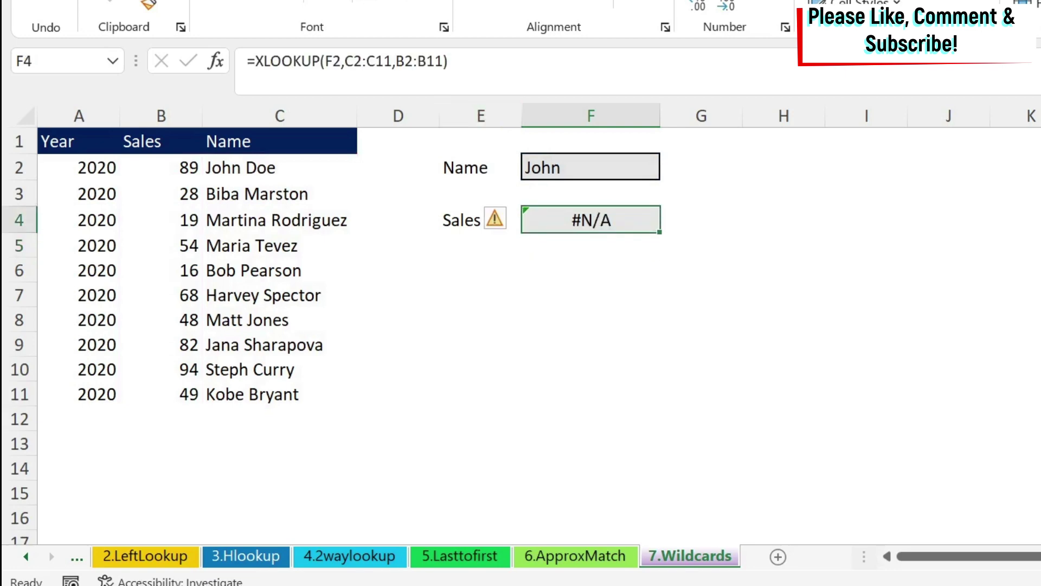
Change the Sales formula to =XLOOKUP("*"&F2&"*",C2:C11,B2:B11,,2) so John returns 89
key("F2")
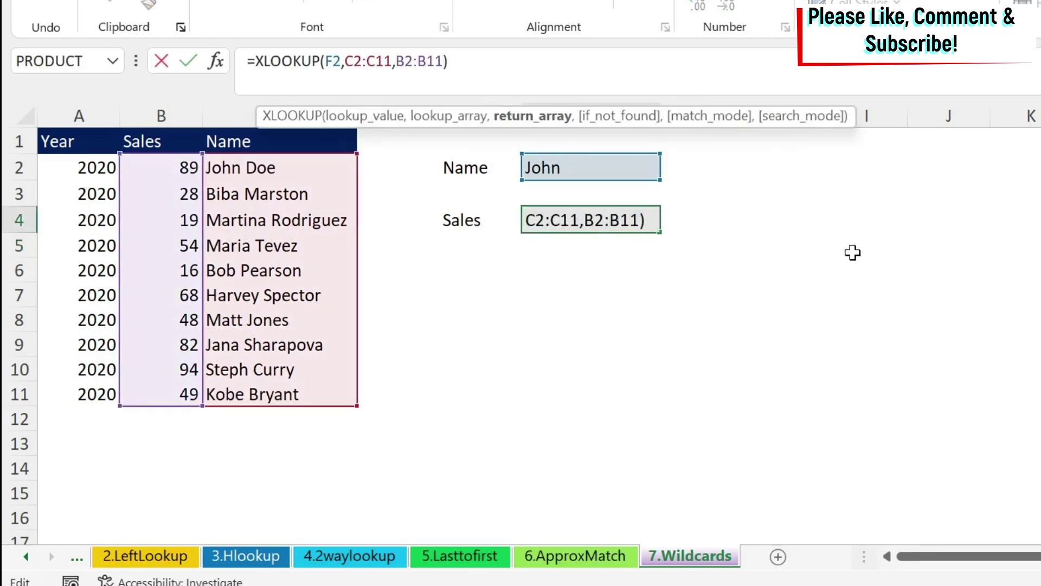
type(",")
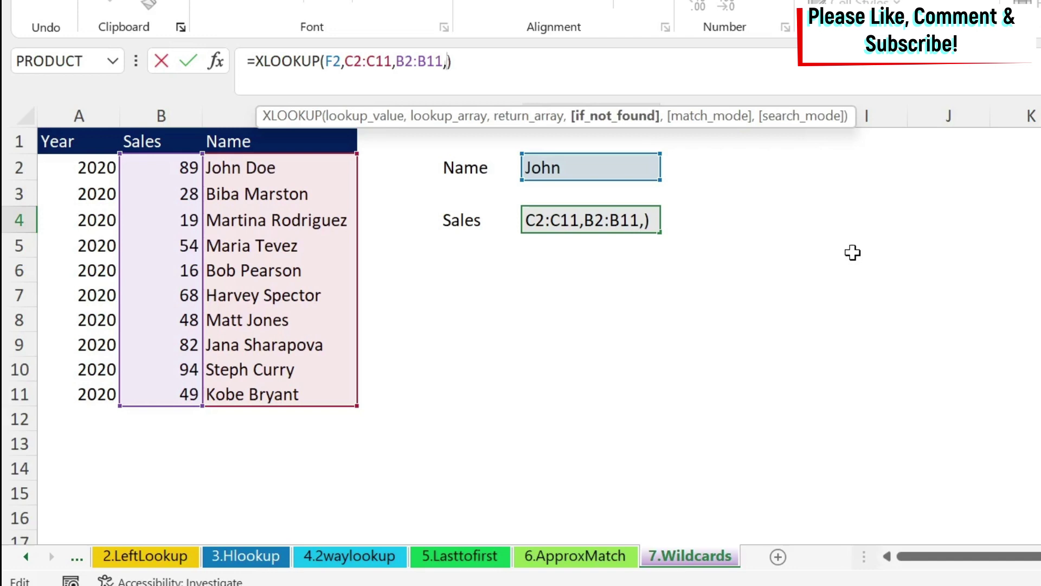
type(",")
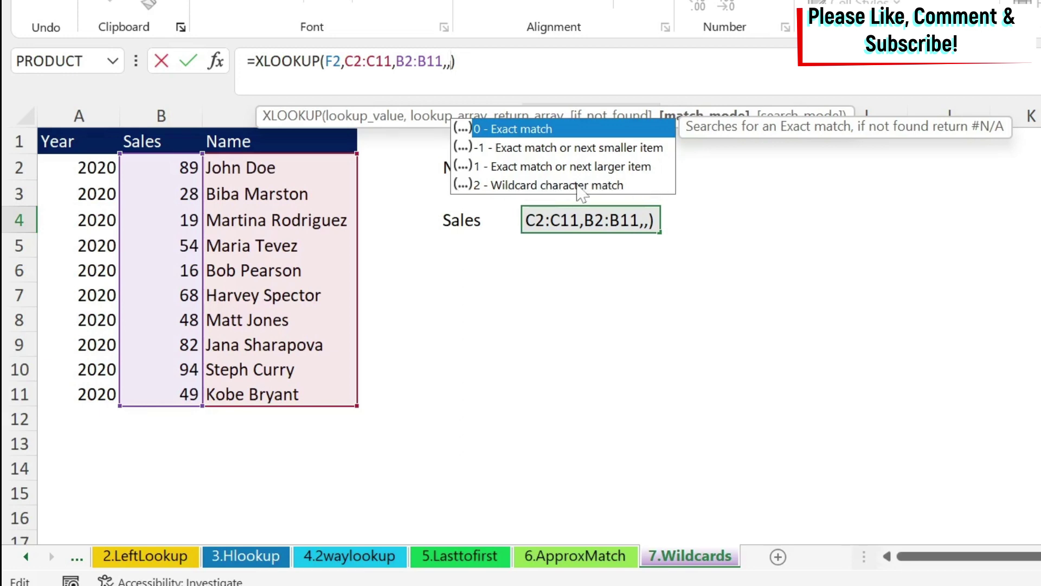
double_click(538, 185)
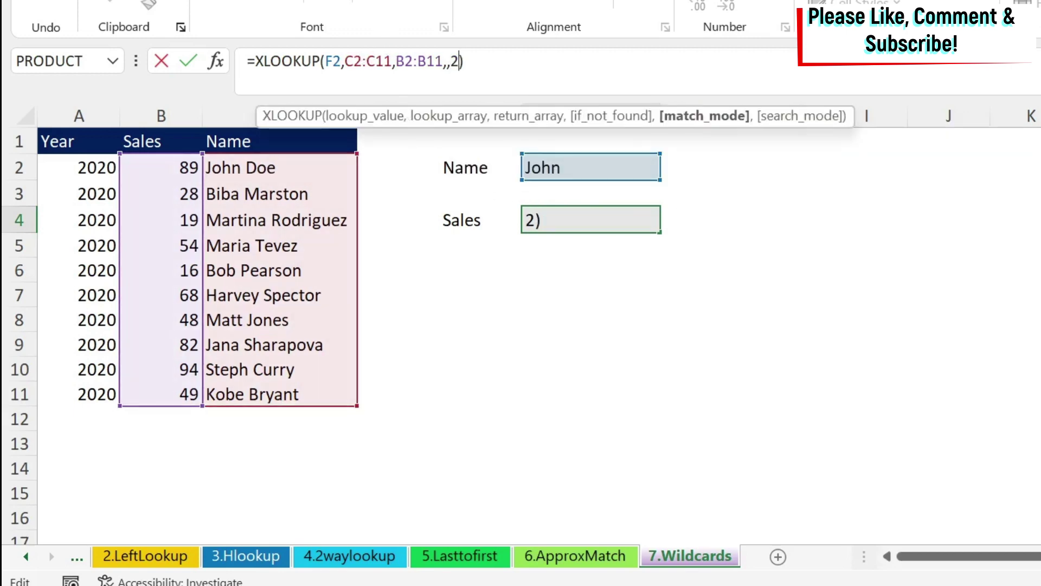
left_click(325, 61)
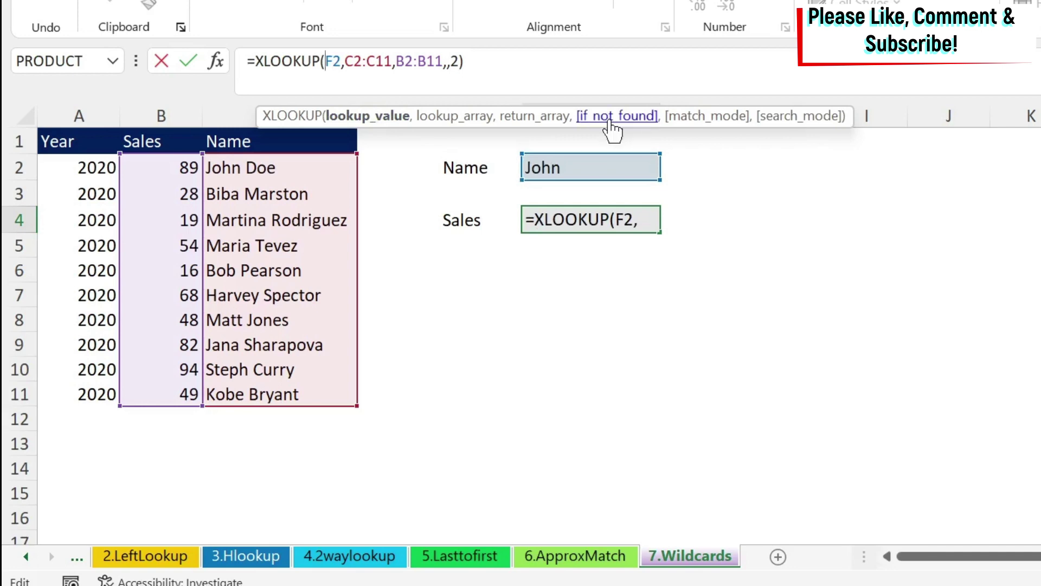
type("\"*")
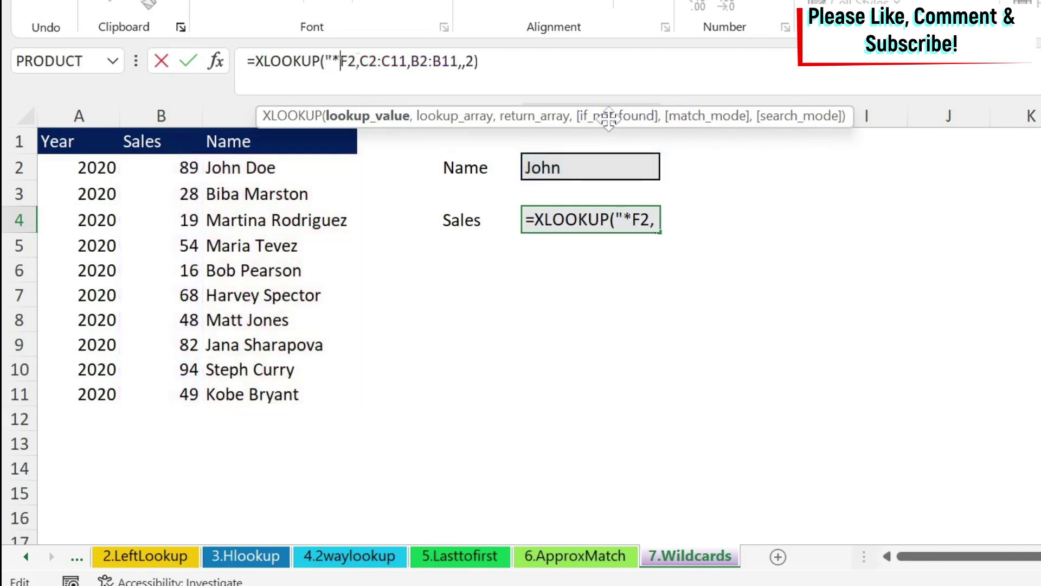
type("\"")
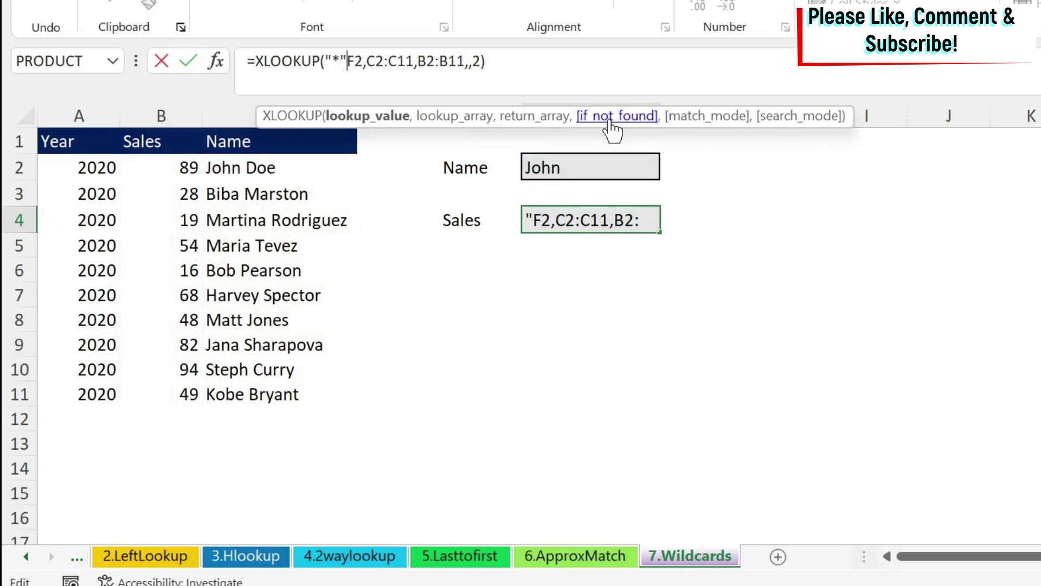
type("&")
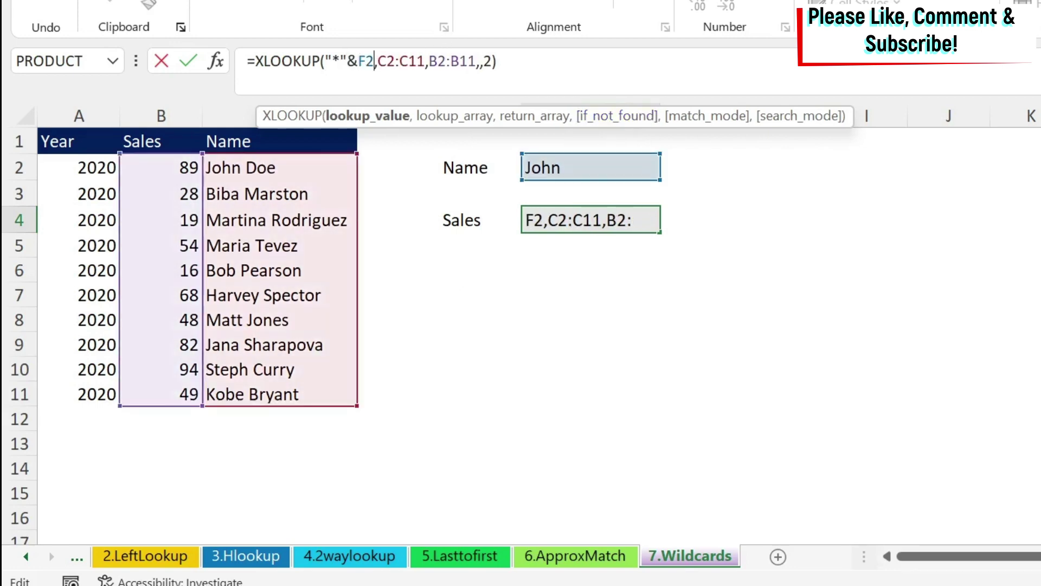
left_click(374, 61)
type("&")
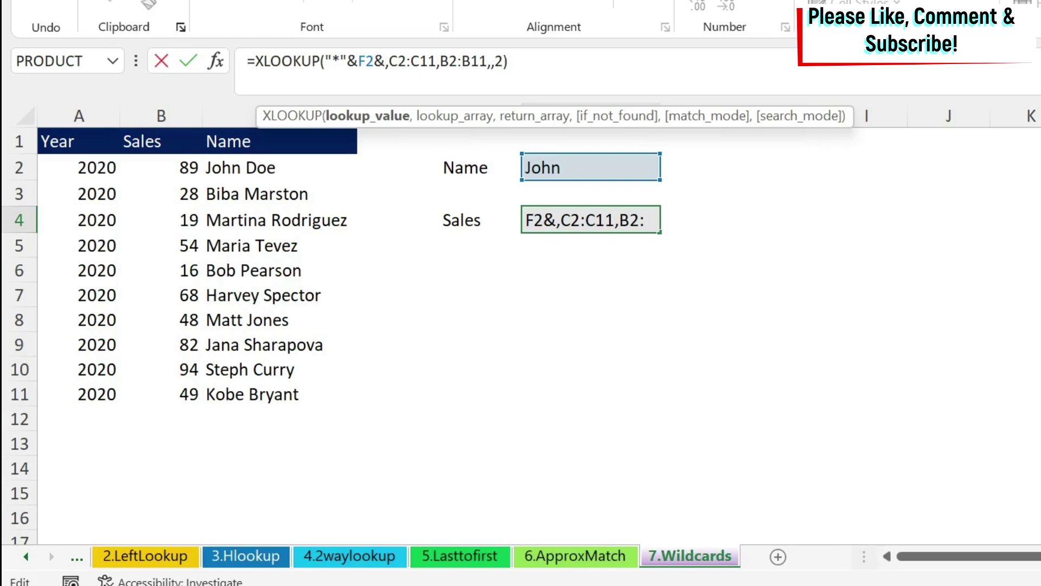
type("\"")
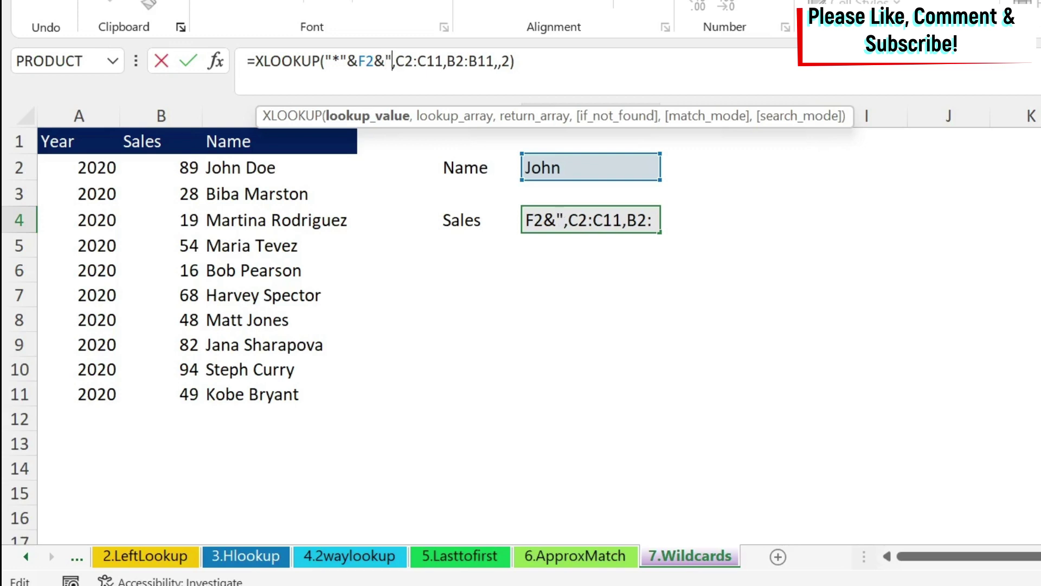
type("*")
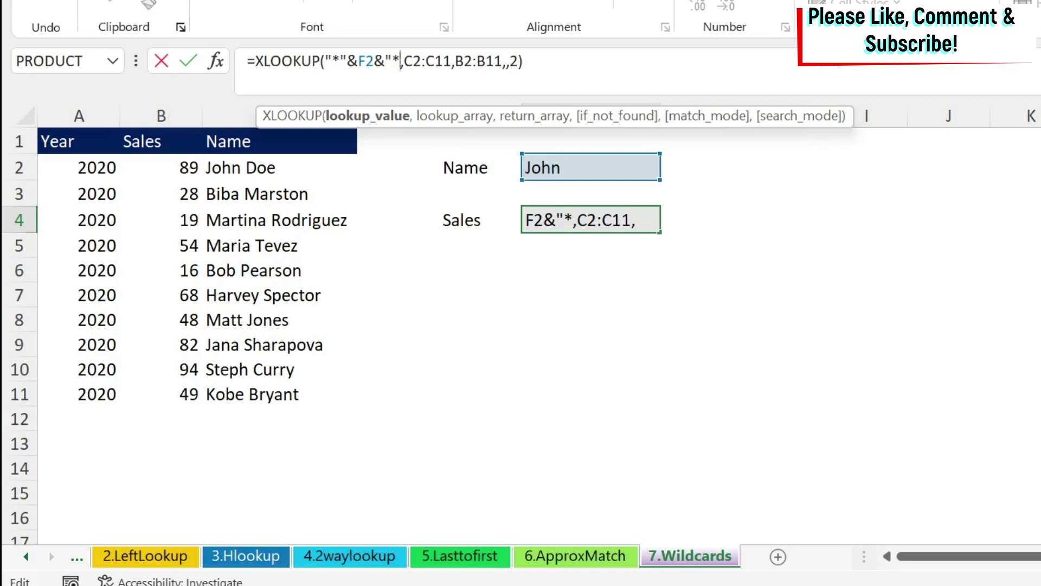
type("\"")
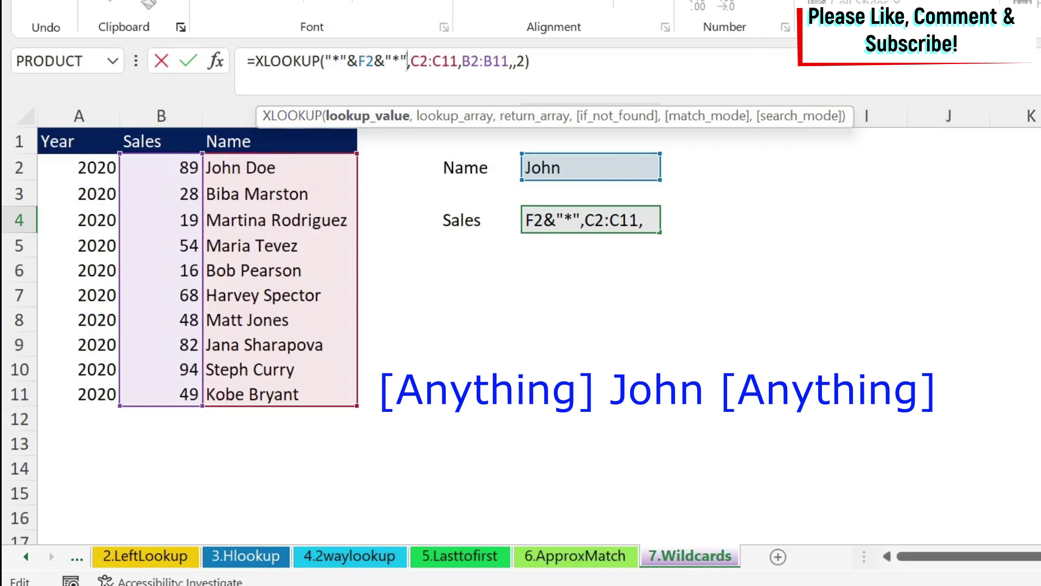
key("End")
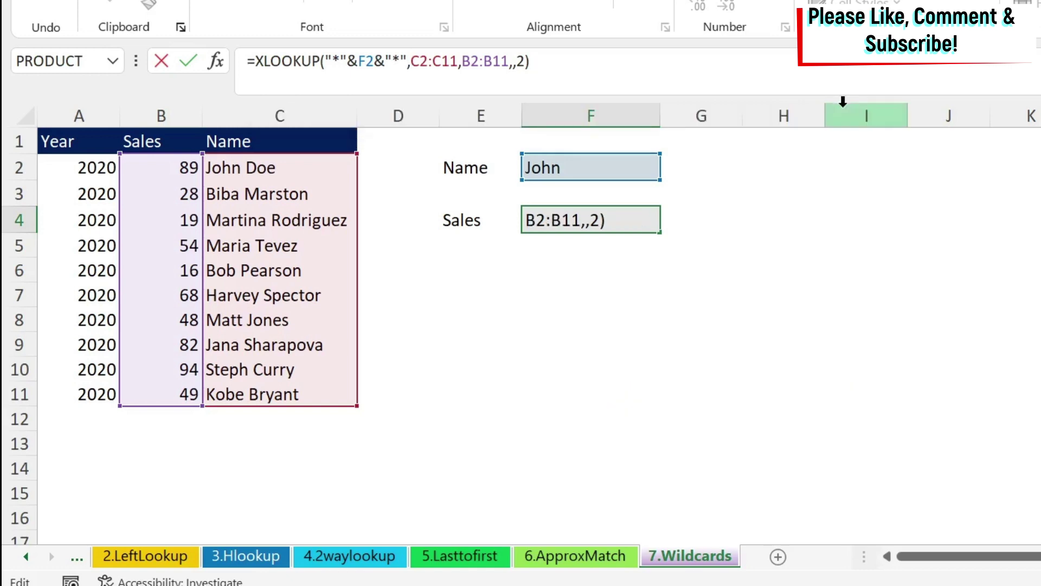
key("Return")
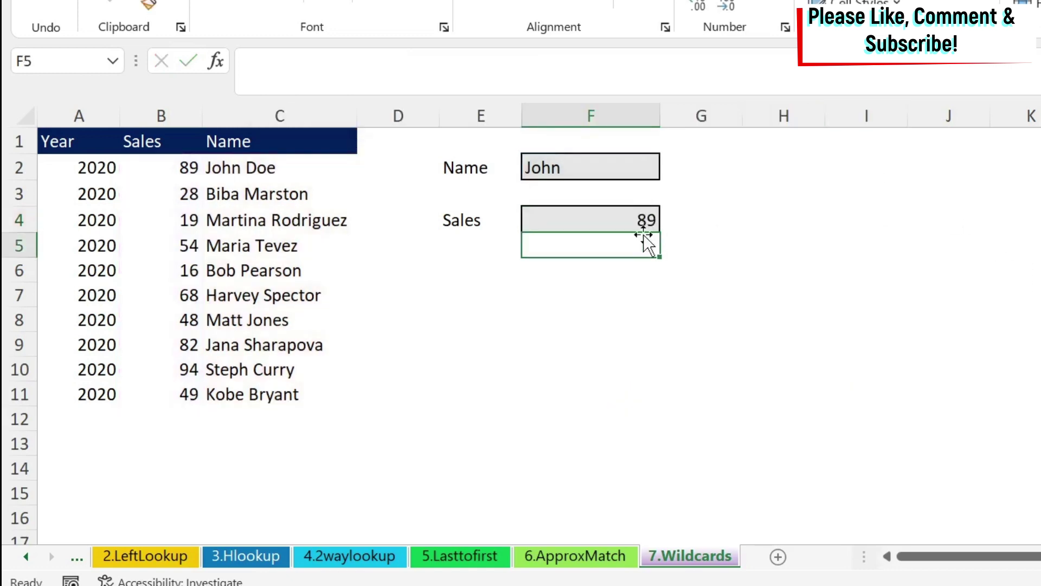
left_click(610, 215)
Enter Cur in Name cell F2 so the wildcard lookup returns Steph Curry's sales of 94
left_click(583, 164)
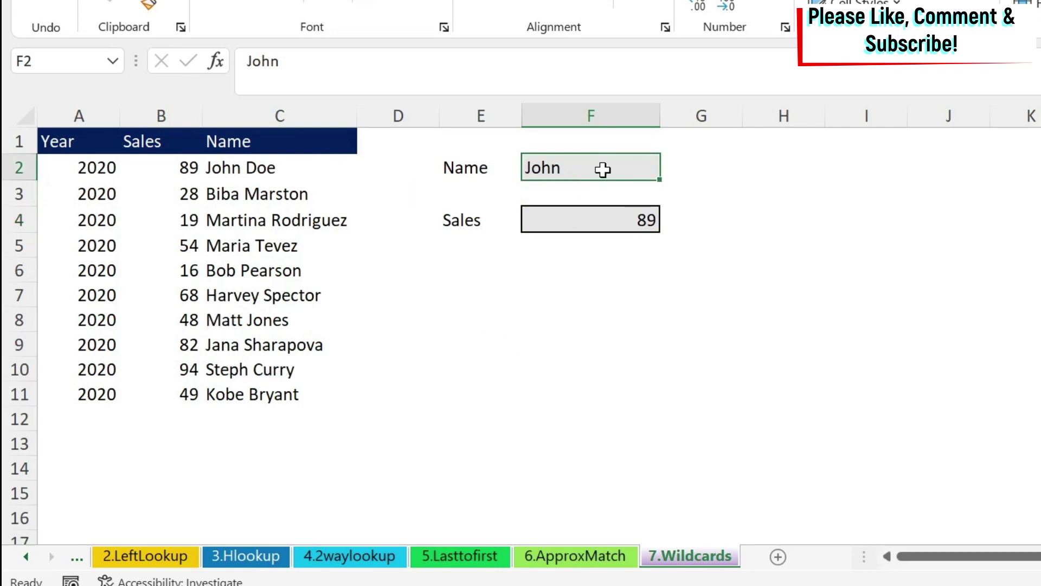
type("Cur")
key("Return")
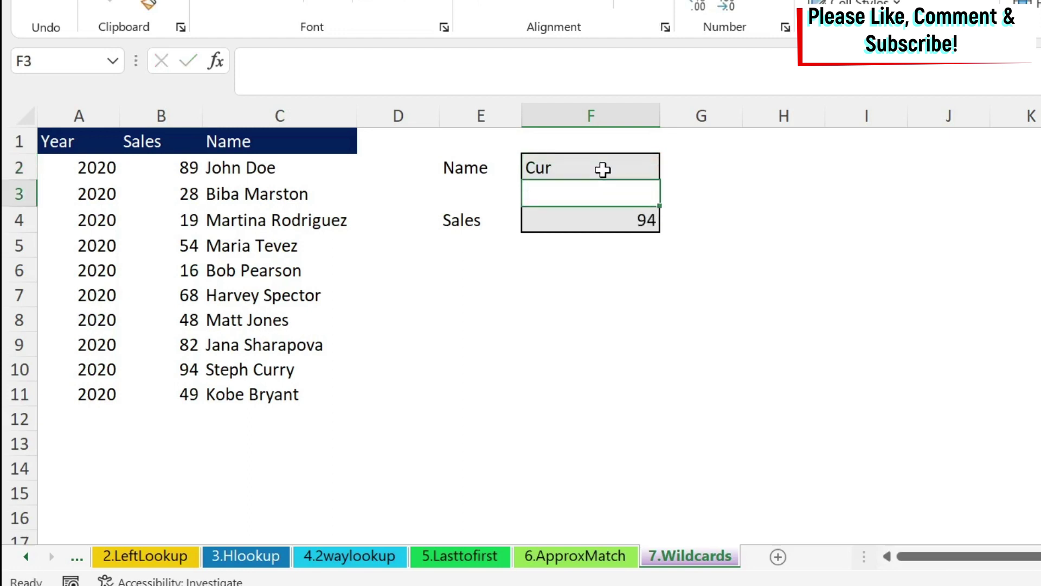